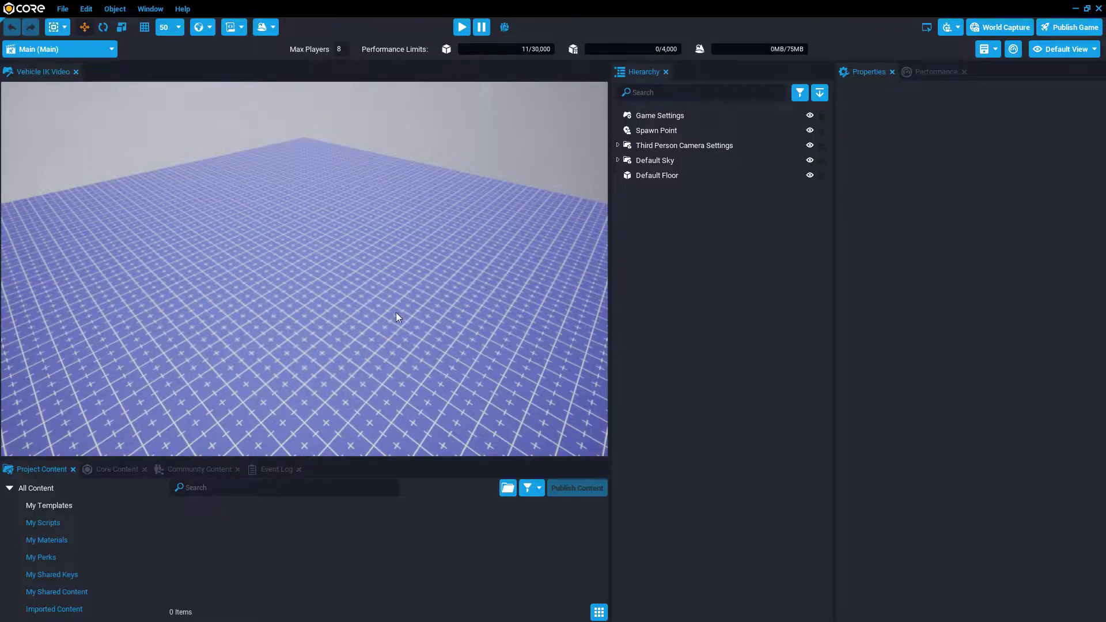
# - Check which scripts and templates the project already contains
pyautogui.moveTo(393, 309); pyautogui.dragTo(394, 316, button='right')
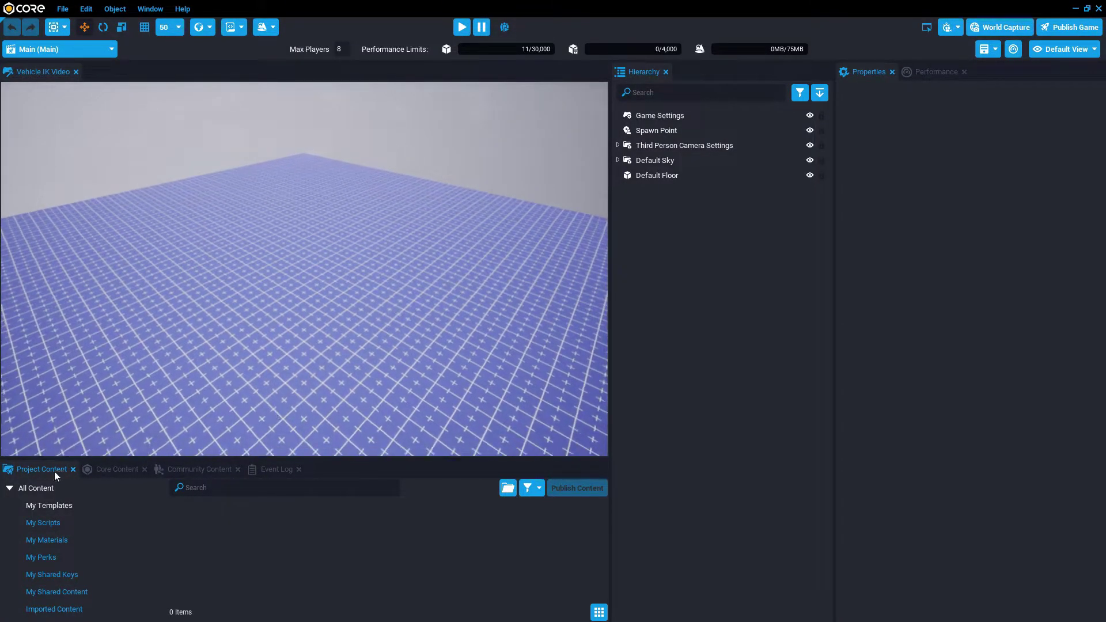
pyautogui.click(46, 523)
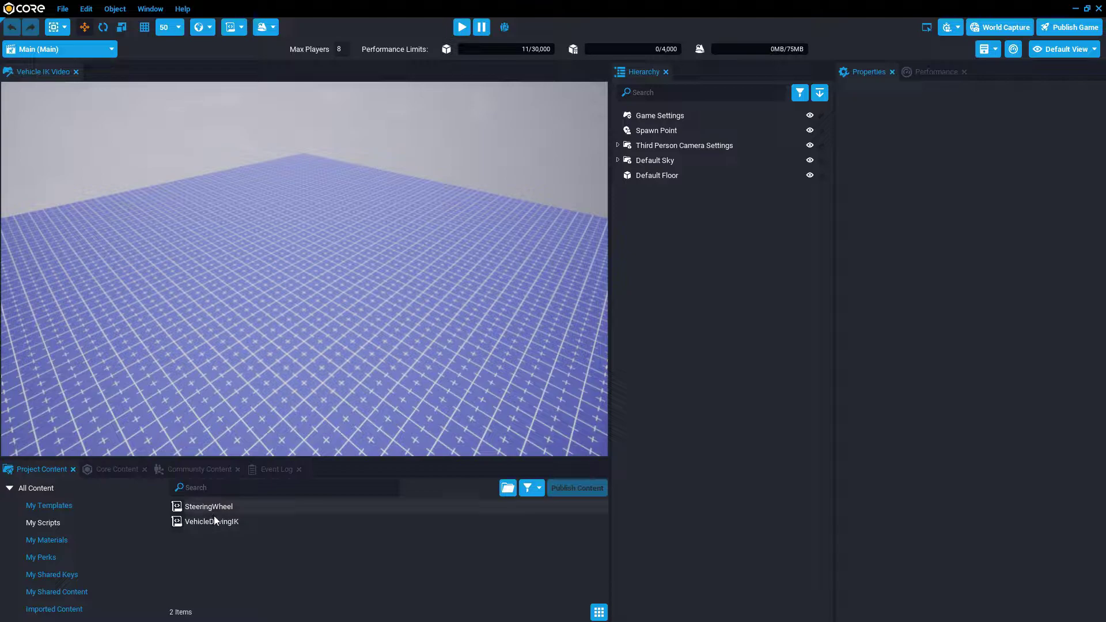
pyautogui.click(47, 506)
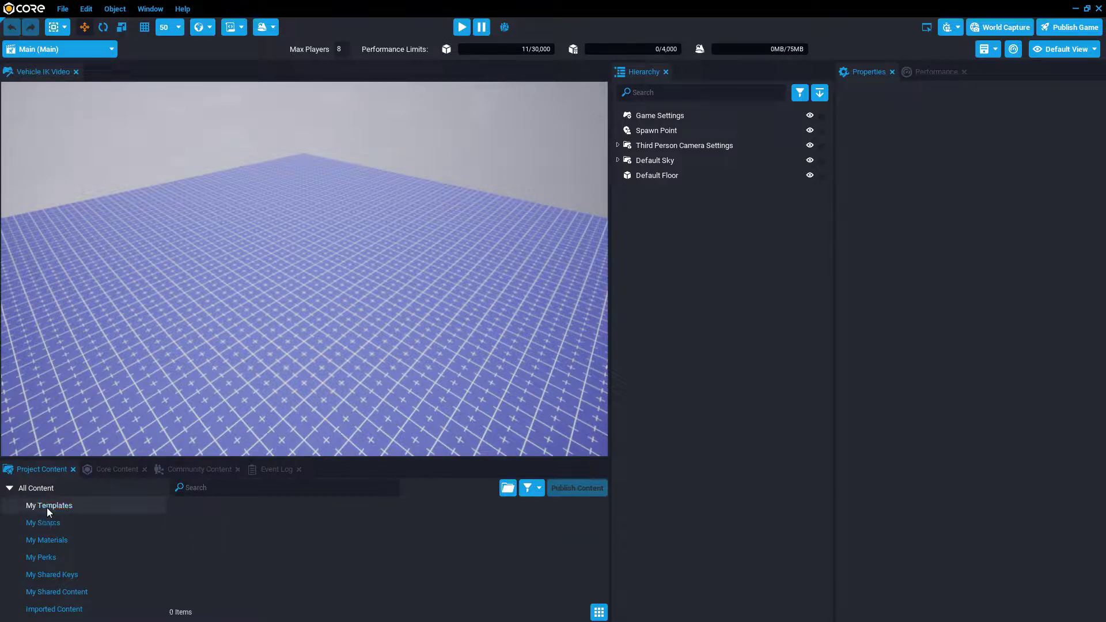
# - Find "vehicle" in Core Content, add Advanced Car - Go Kart to the scene, and move it to about -186 on Y
pyautogui.click(115, 470)
pyautogui.click(205, 490)
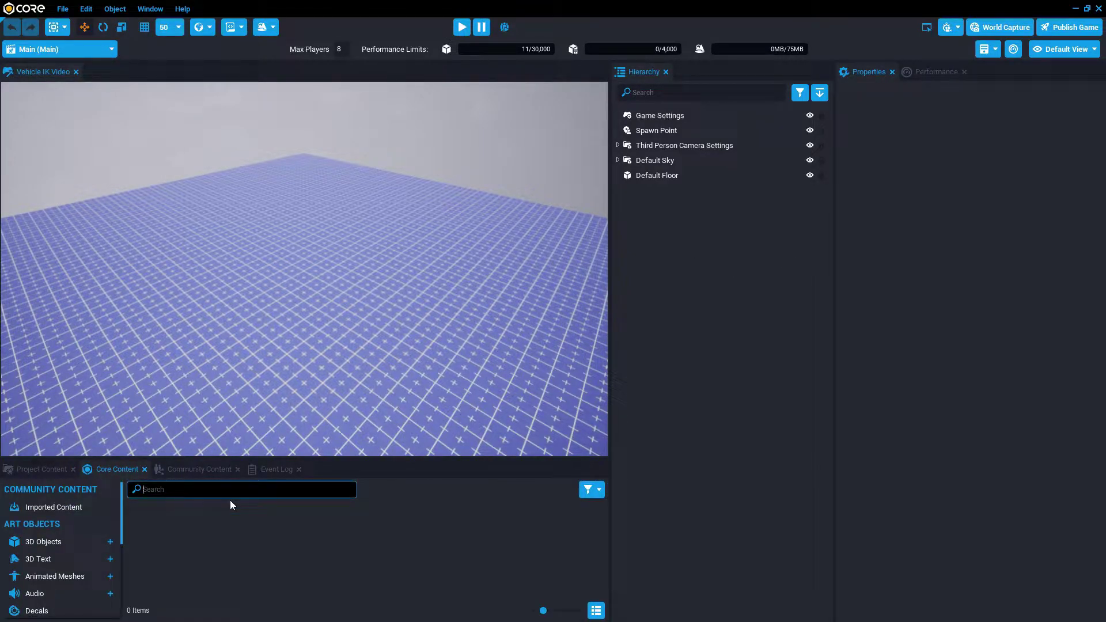
pyautogui.write('vehicle')
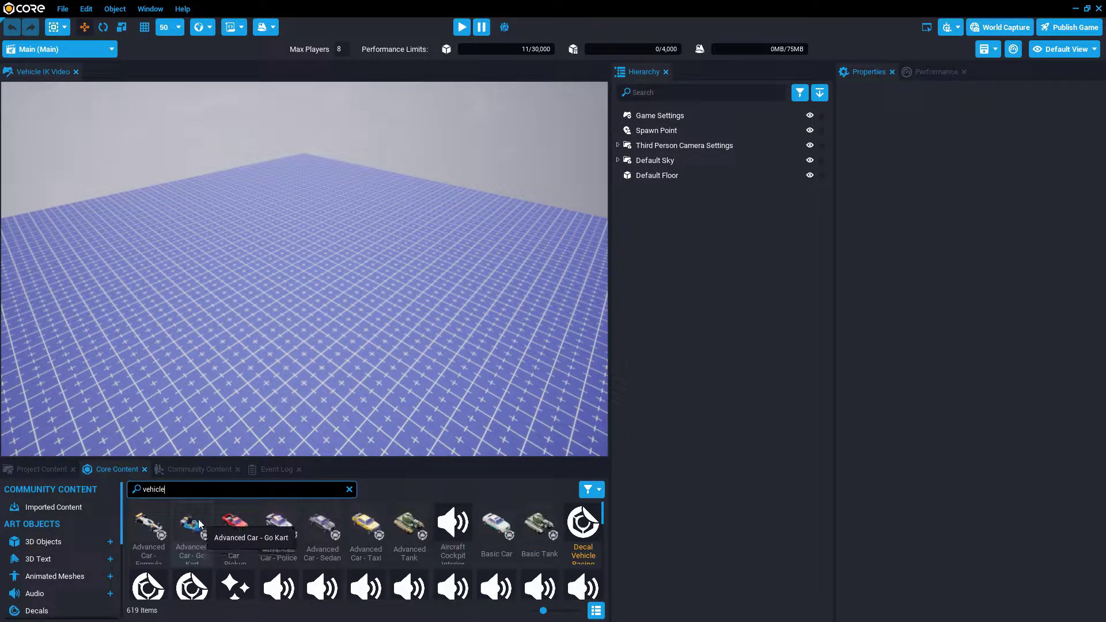
pyautogui.moveTo(201, 526); pyautogui.dragTo(659, 247)
pyautogui.moveTo(331, 318); pyautogui.dragTo(304, 306)
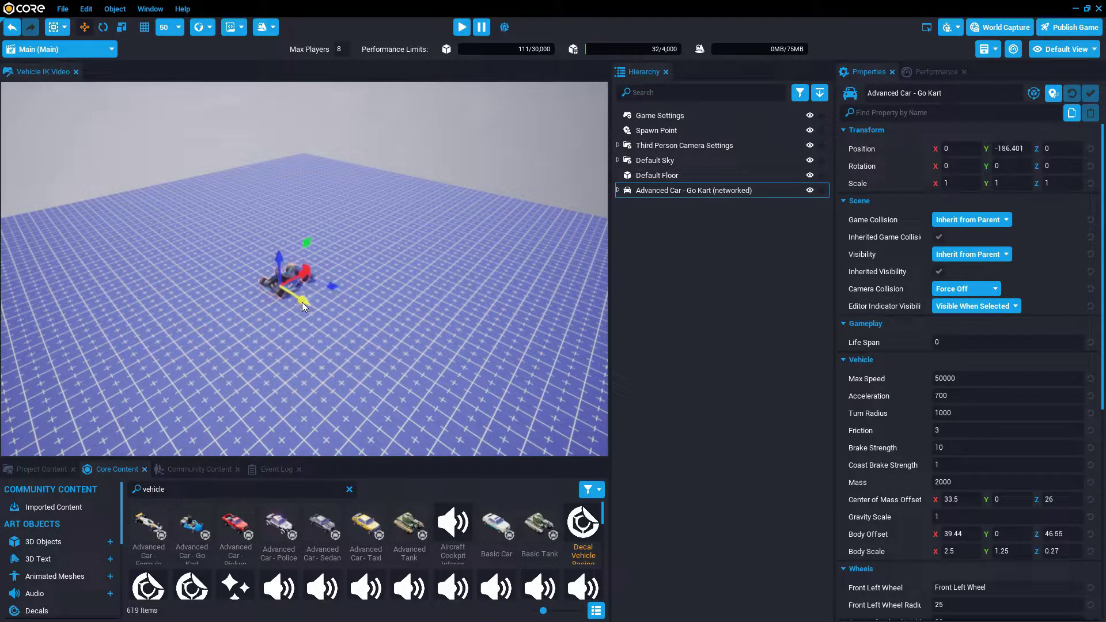
# - Enlarge the Default Floor by setting its X and Y scale to 200
pyautogui.moveTo(337, 346); pyautogui.dragTo(274, 398, button='right')
pyautogui.press('v')
pyautogui.press('w')
pyautogui.press('v')
pyautogui.press('s')
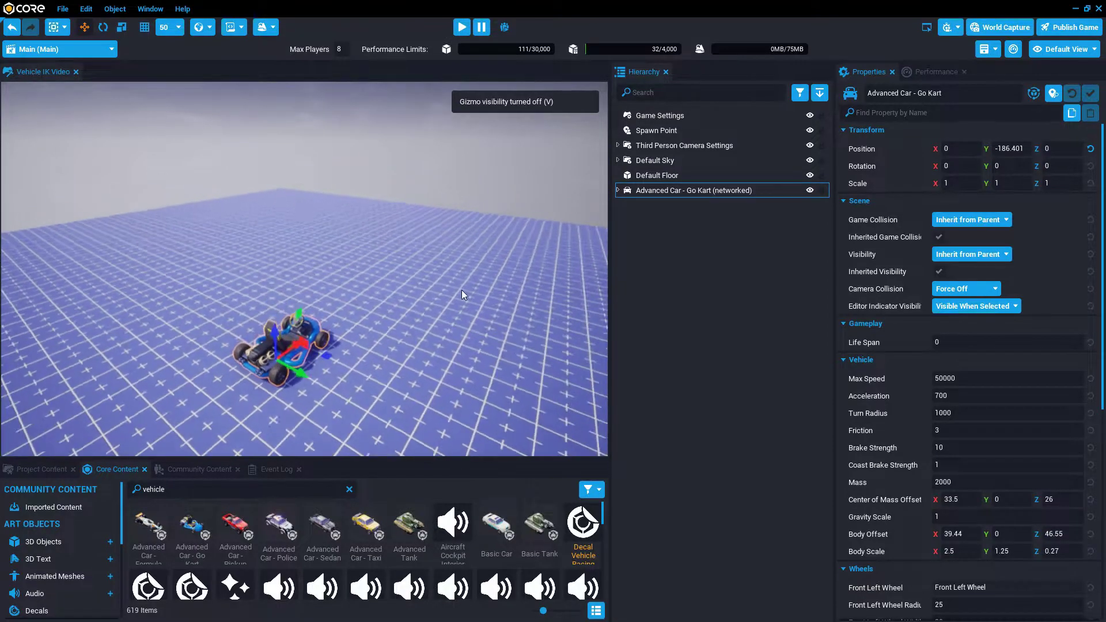
pyautogui.click(462, 289)
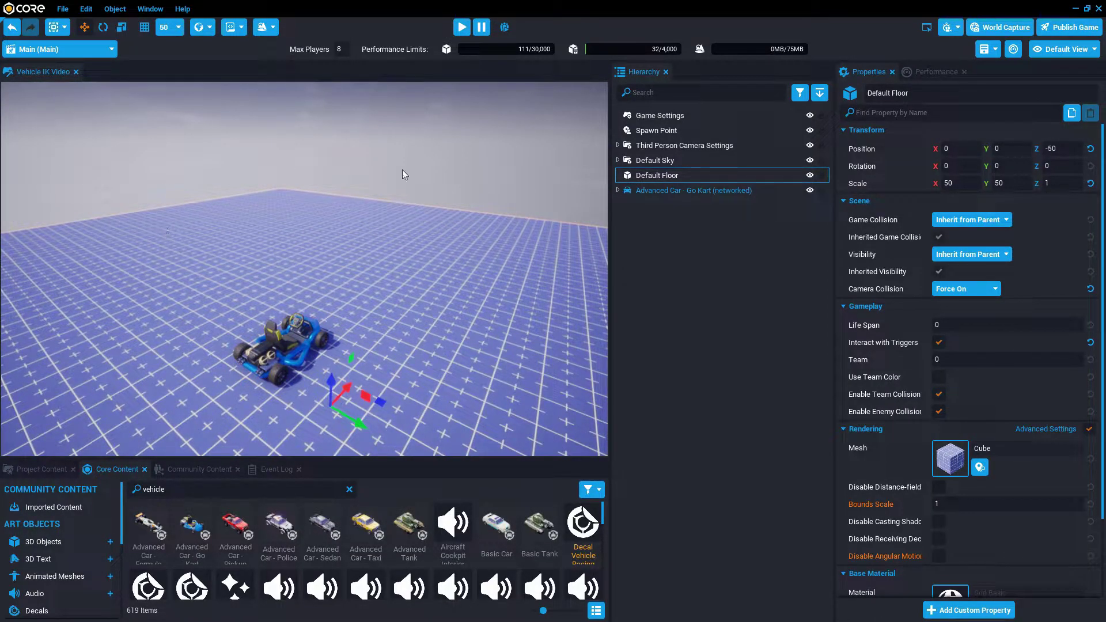
pyautogui.click(960, 183)
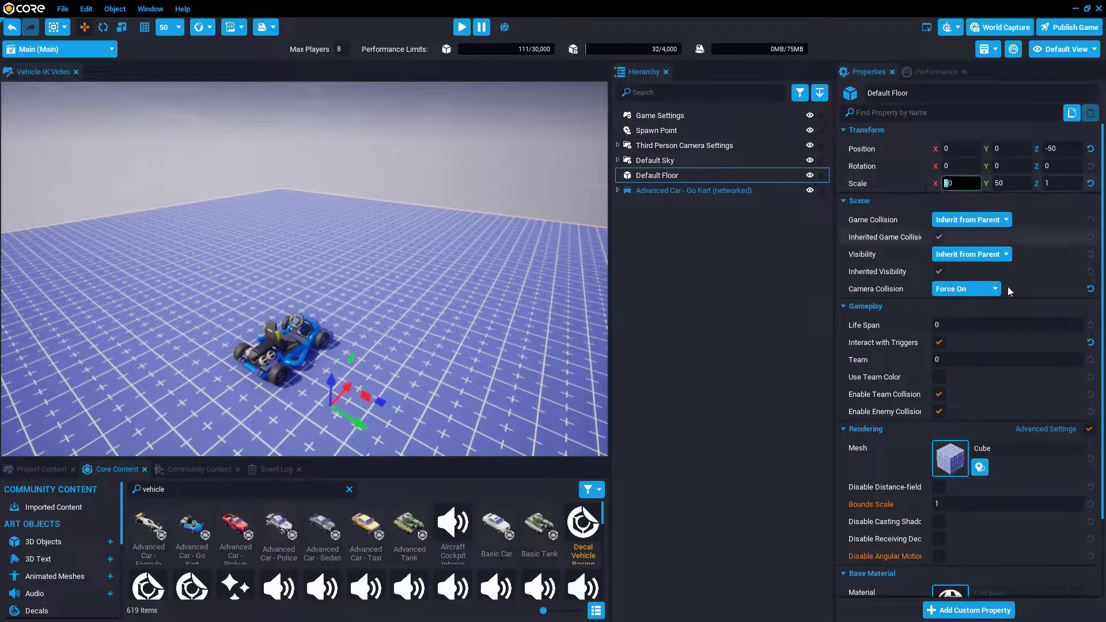
pyautogui.write('200')
pyautogui.press('Tab')
pyautogui.write('200')
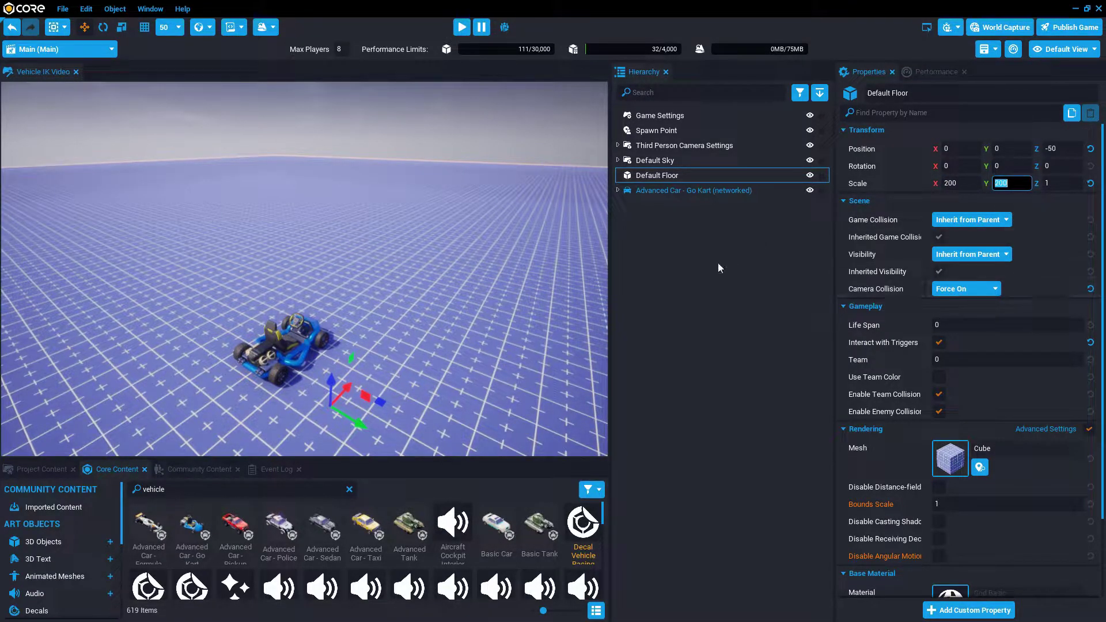
pyautogui.click(706, 276)
# - Start a game preview and get into the go kart as its driver
pyautogui.click(462, 27)
pyautogui.press('w')
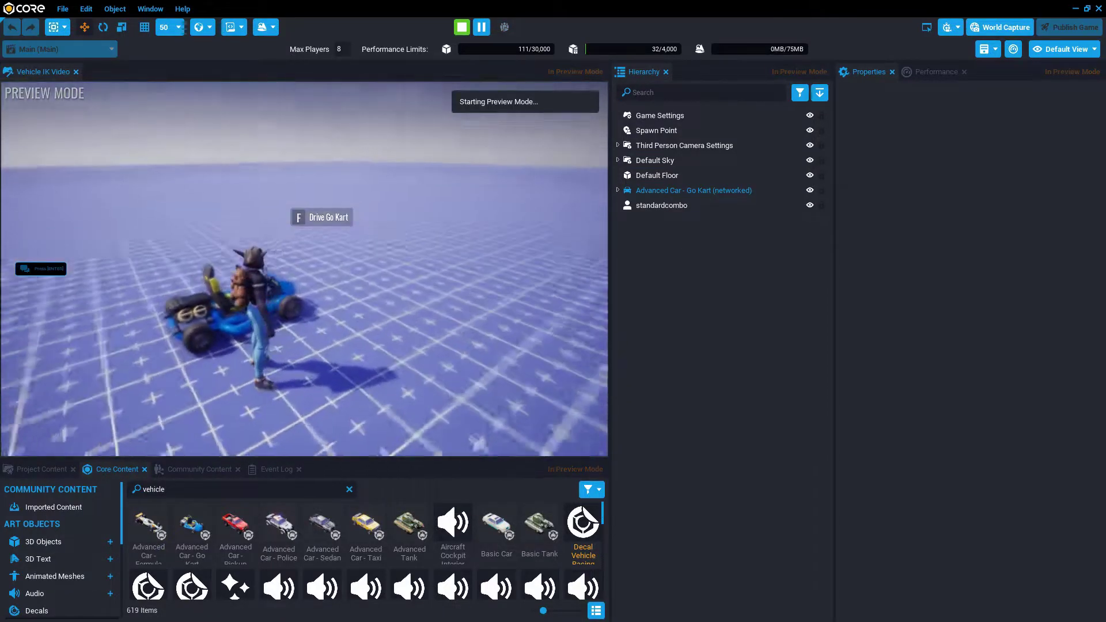
pyautogui.press('f')
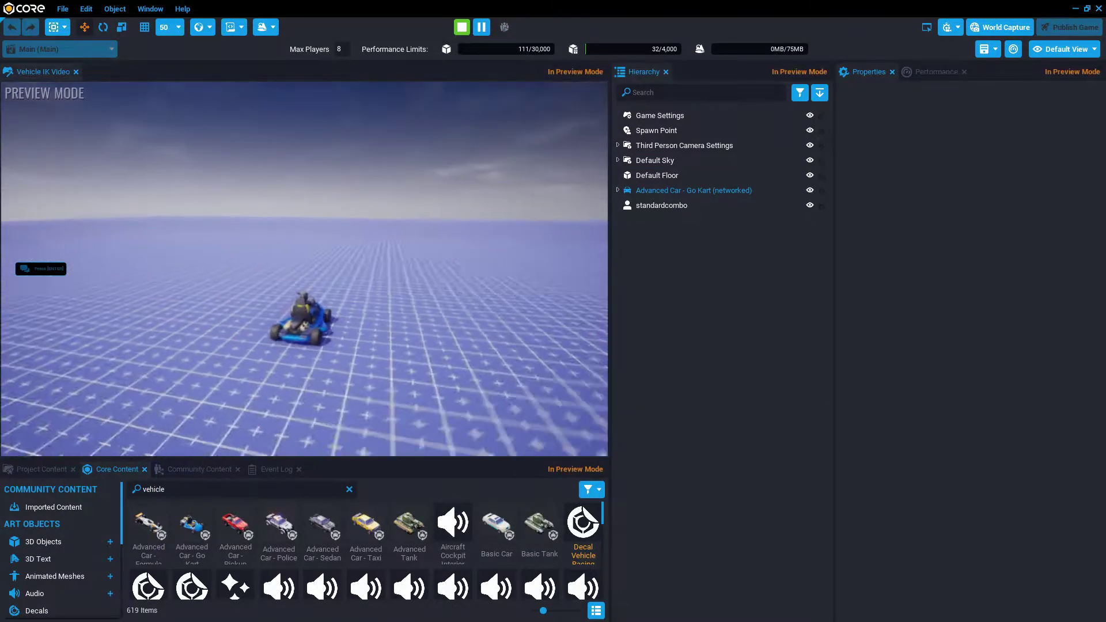
# - Test-drive the go kart in full screen with repeated right turns to examine the driver's hands and steering wheel, and end the preview
pyautogui.press('w')
pyautogui.press('d')
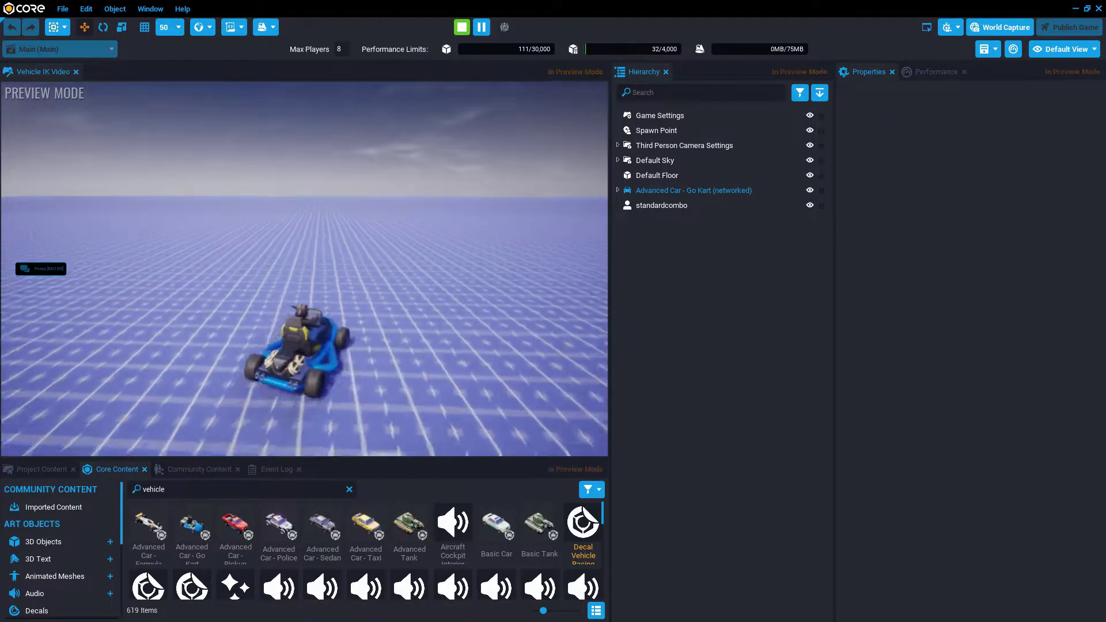
pyautogui.press('F11')
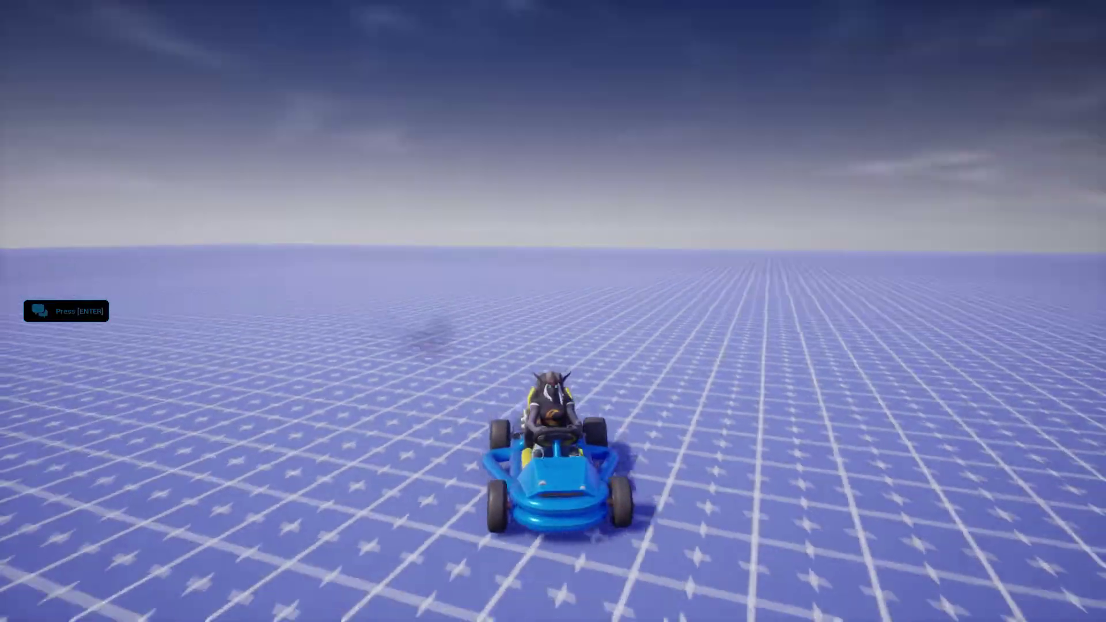
pyautogui.press('d')
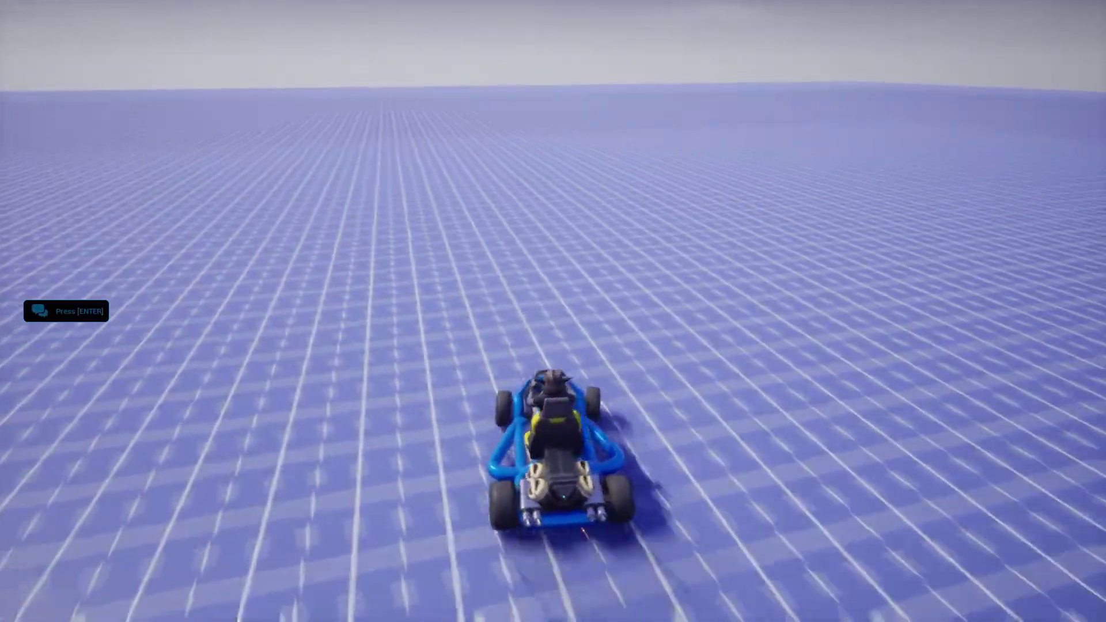
pyautogui.press('d')
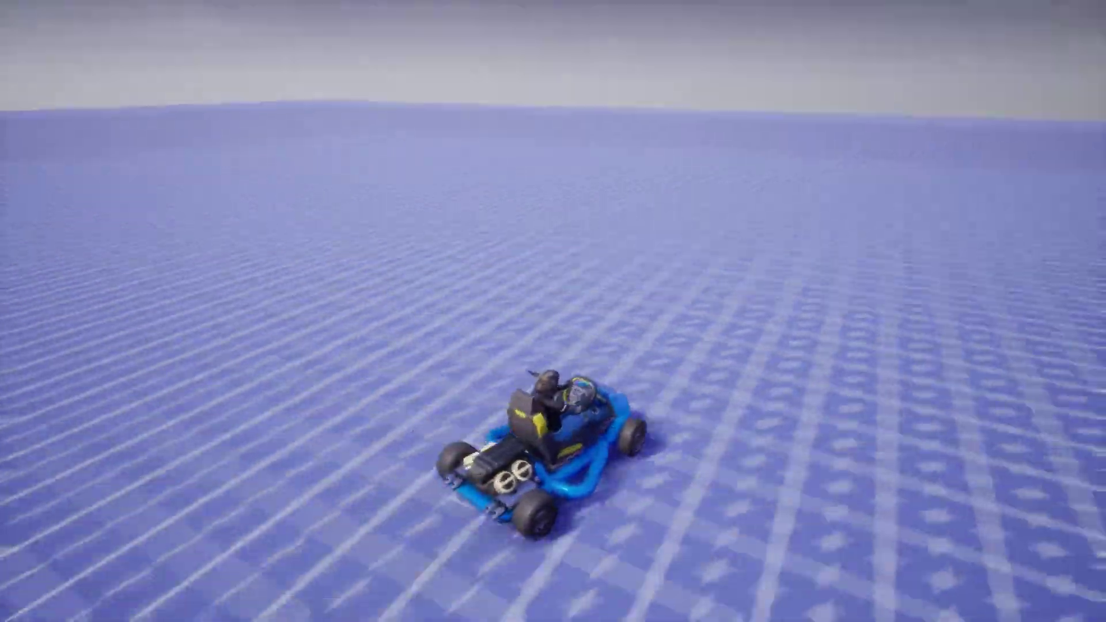
pyautogui.press('d')
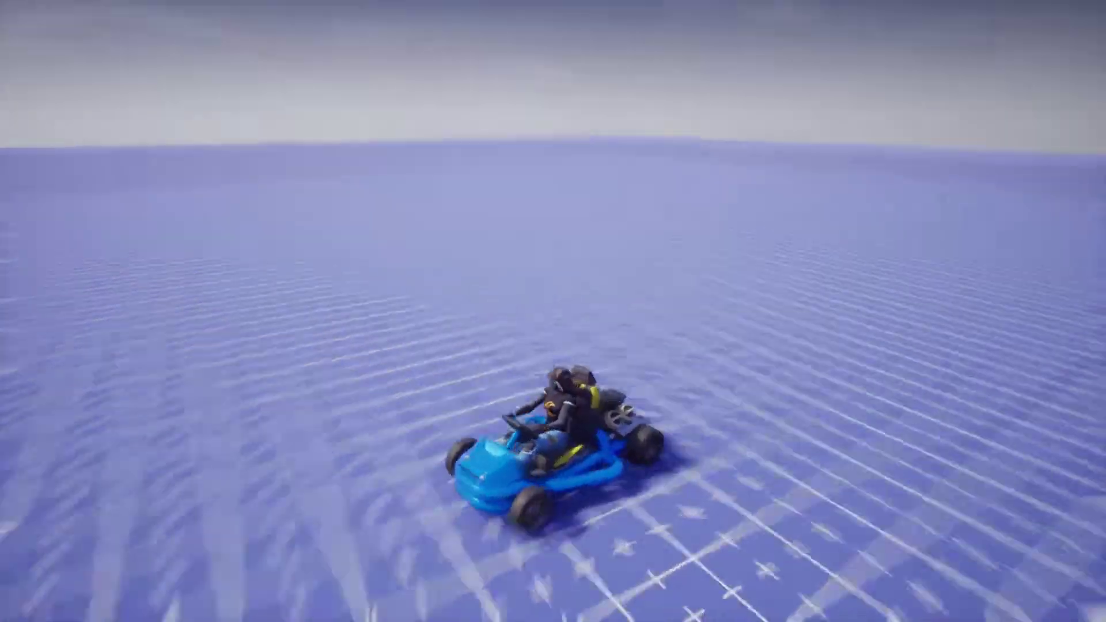
pyautogui.press('d')
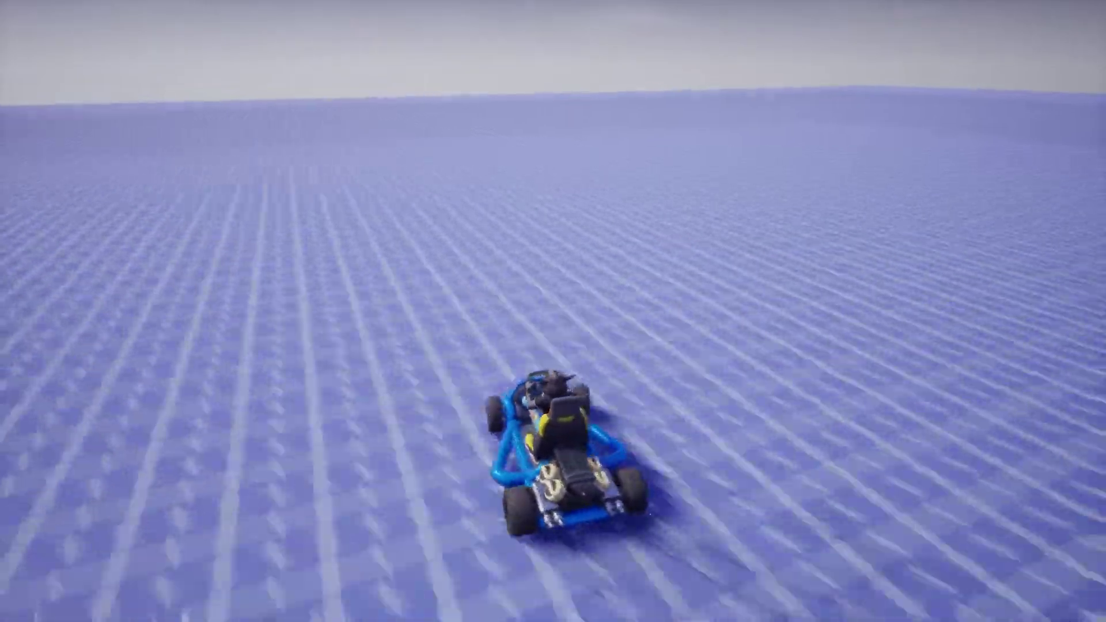
pyautogui.press('d')
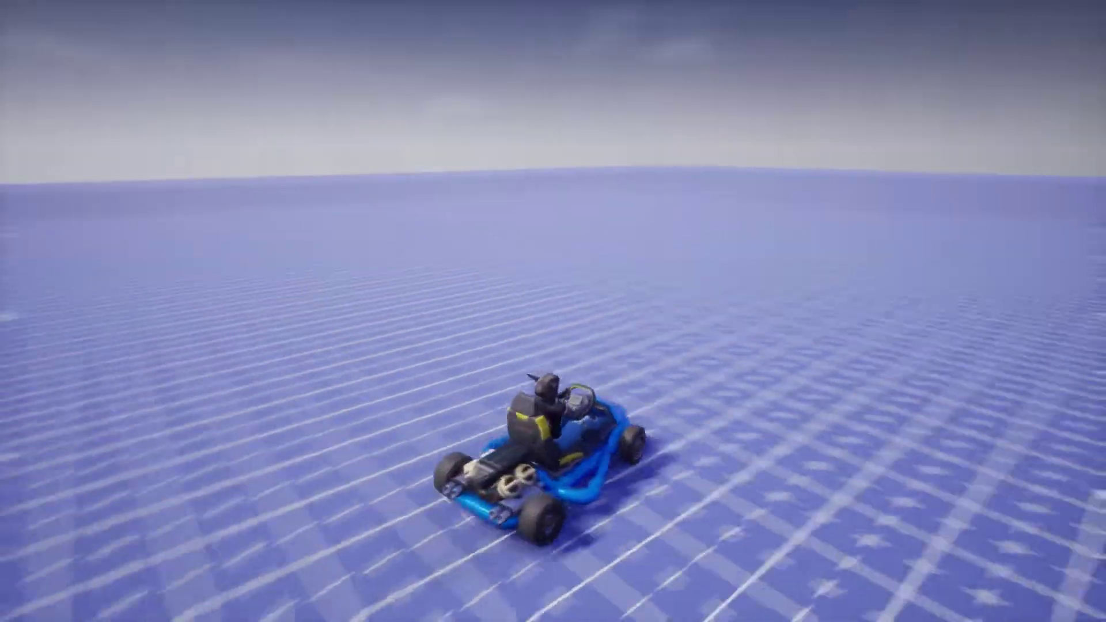
pyautogui.press('d')
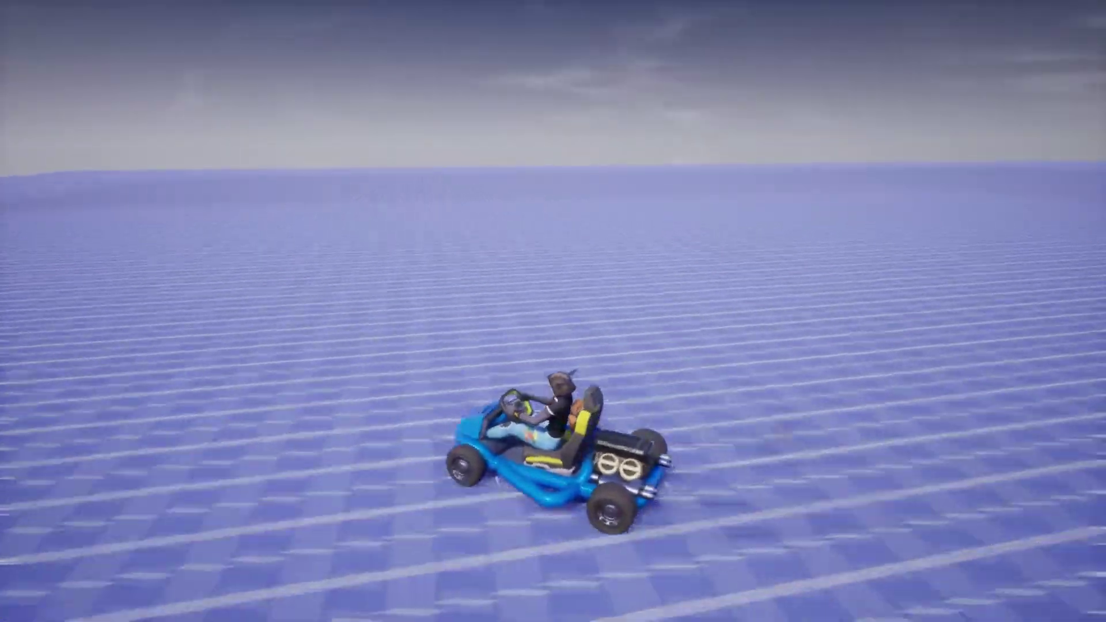
pyautogui.press('d')
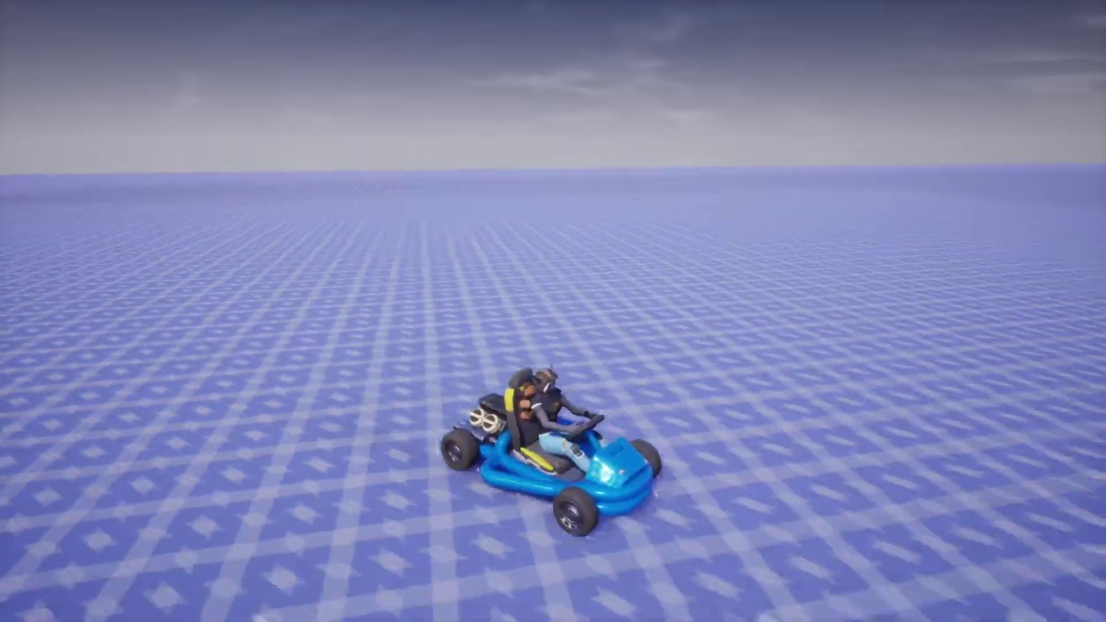
pyautogui.press('d')
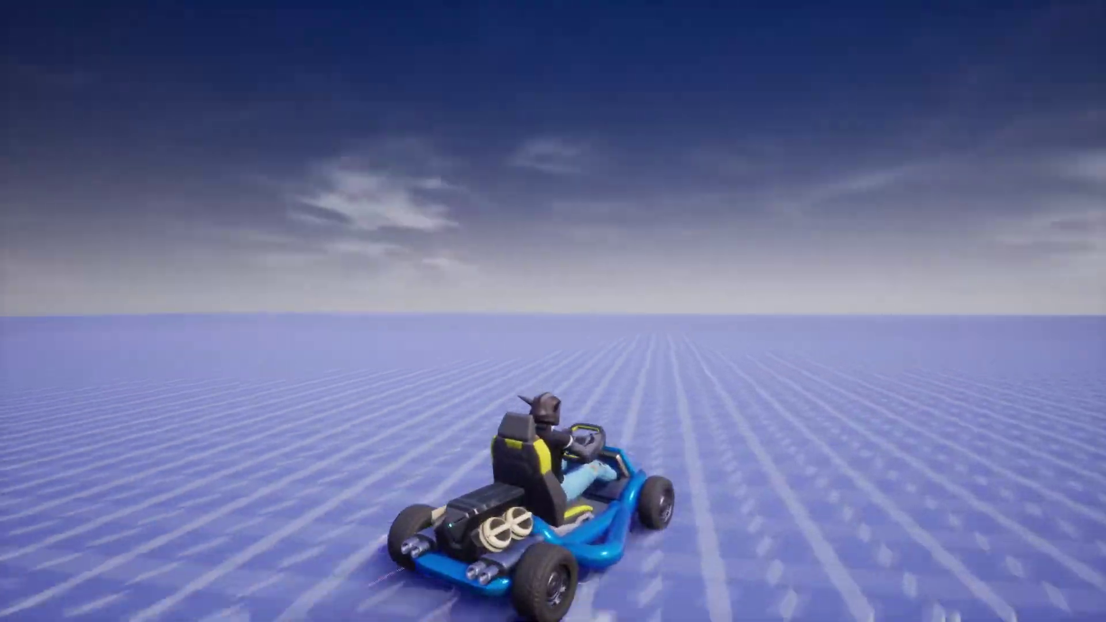
pyautogui.press('d')
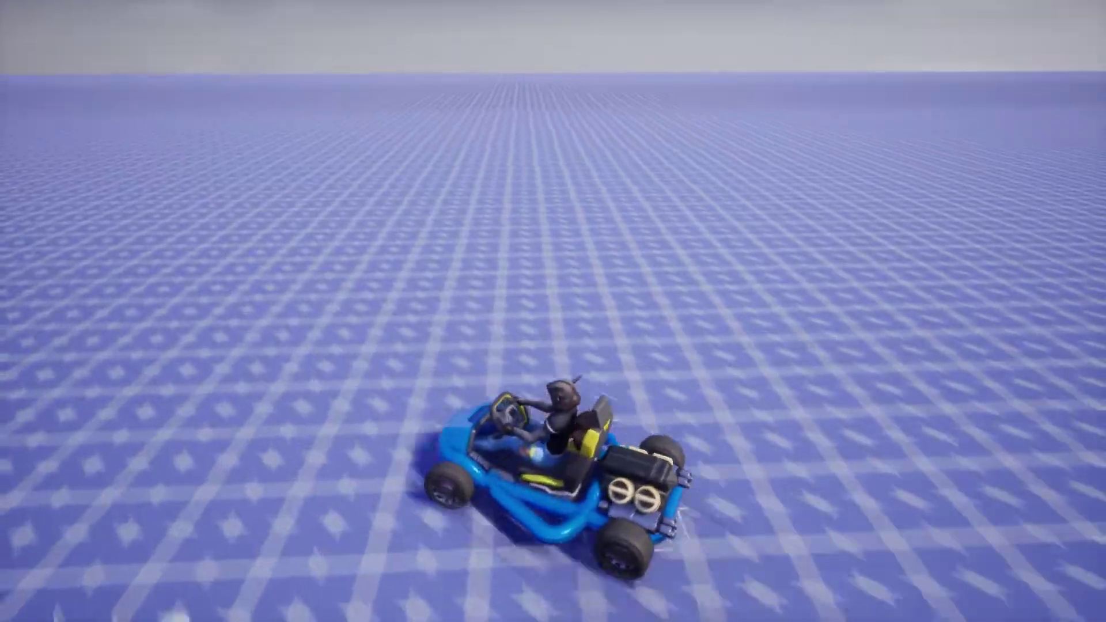
pyautogui.press('Escape')
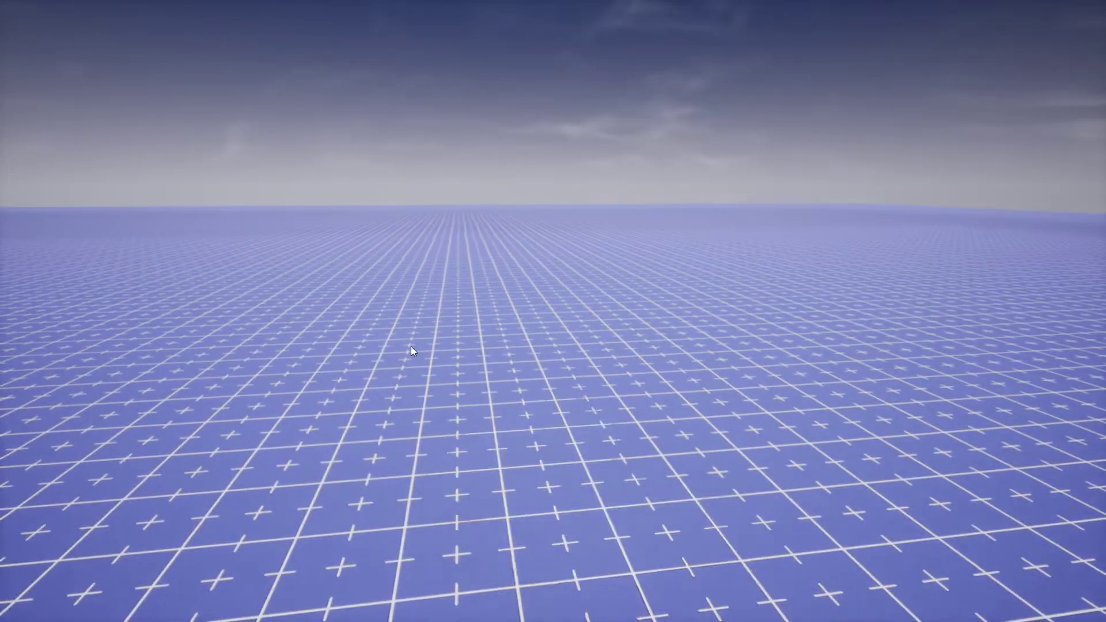
# - Select the go kart's Urban Vehicle Car - Steering Wheel 01 mesh under its ClientContext and deinstance it
pyautogui.click(617, 190)
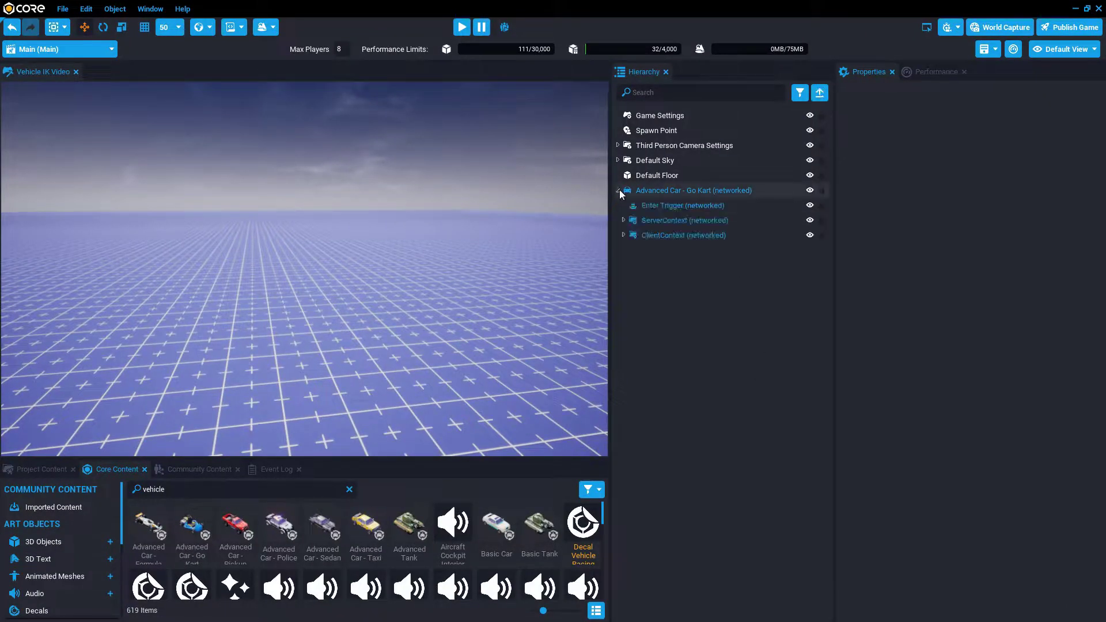
pyautogui.doubleClick(662, 190)
pyautogui.keyDown('alt'); pyautogui.moveTo(462, 260); pyautogui.dragTo(305, 215); pyautogui.keyUp('alt')
pyautogui.scroll(5, 401, 278)
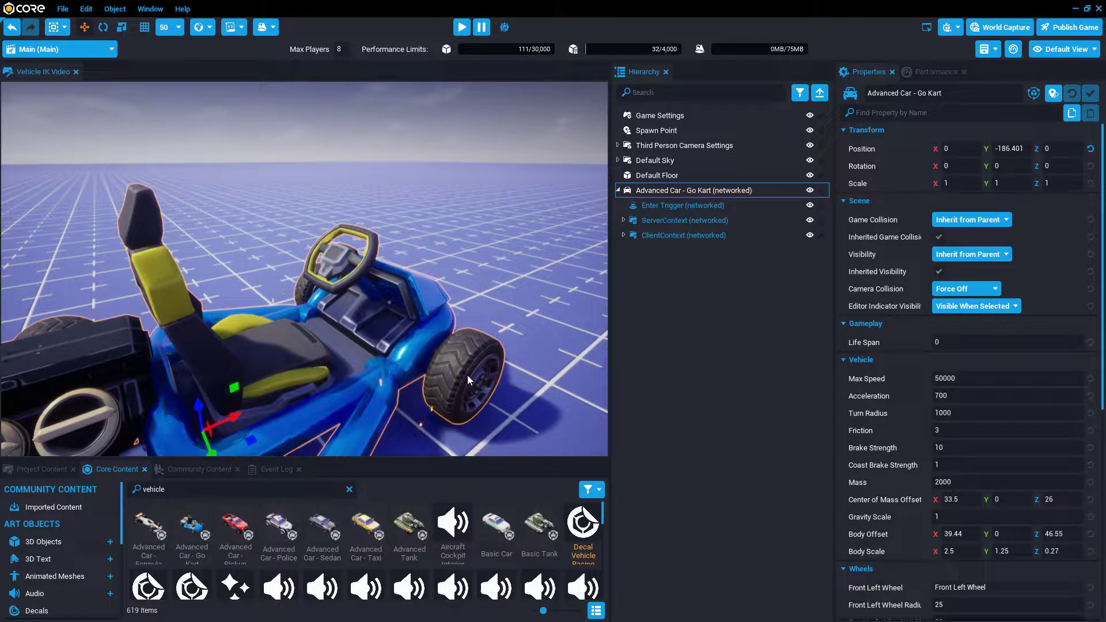
pyautogui.keyDown('alt'); pyautogui.moveTo(468, 375); pyautogui.dragTo(126, 340); pyautogui.keyUp('alt')
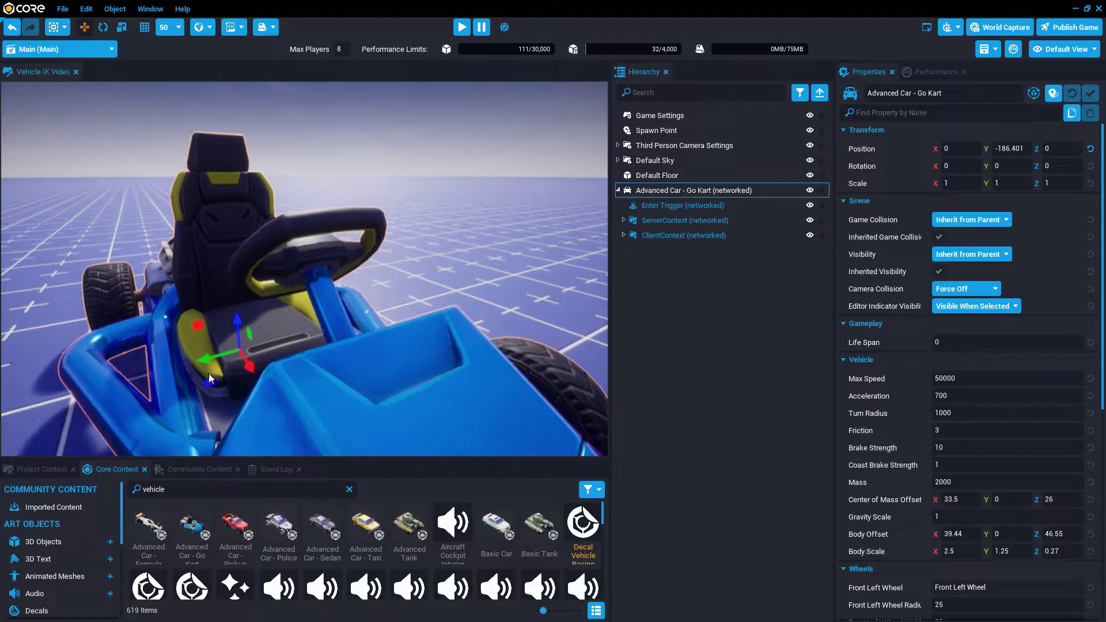
pyautogui.keyDown('alt'); pyautogui.moveTo(148, 392); pyautogui.dragTo(553, 357); pyautogui.keyUp('alt')
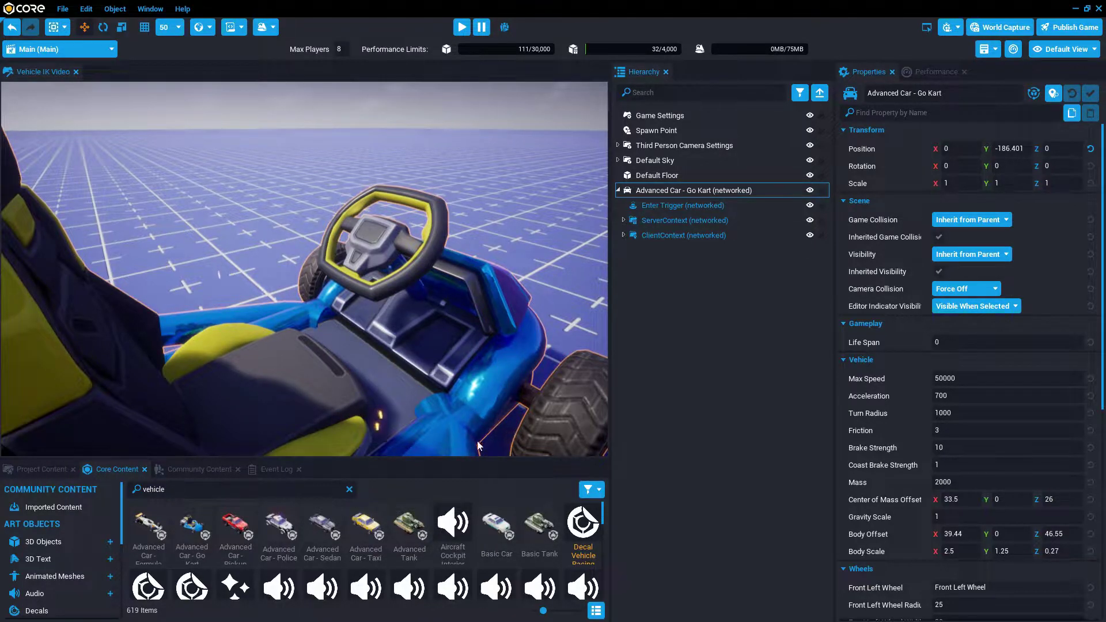
pyautogui.click(624, 235)
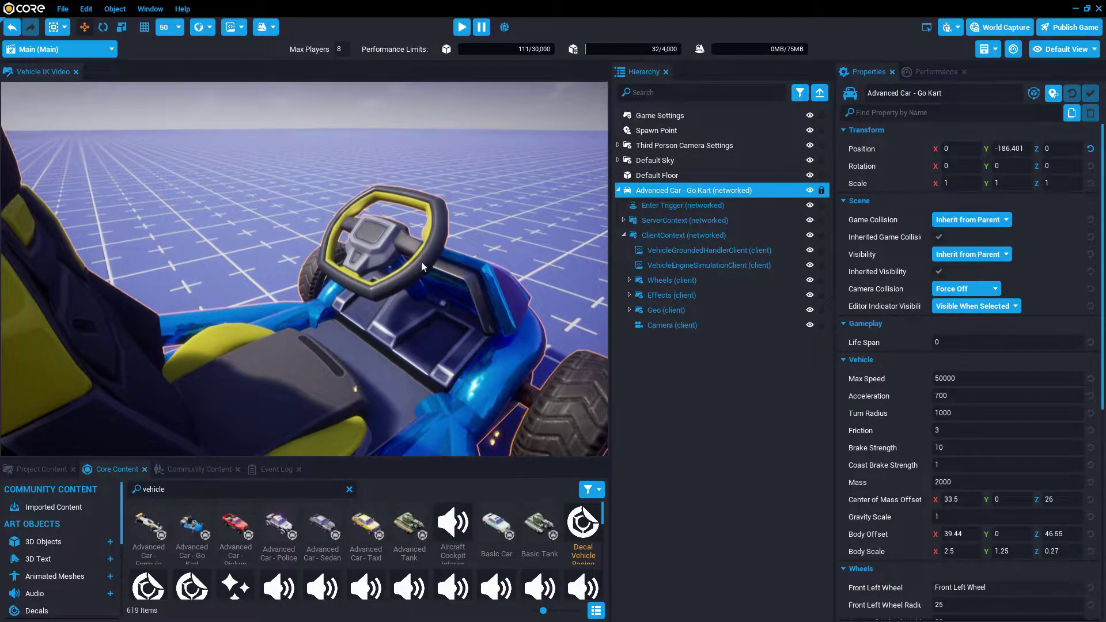
pyautogui.click(422, 266)
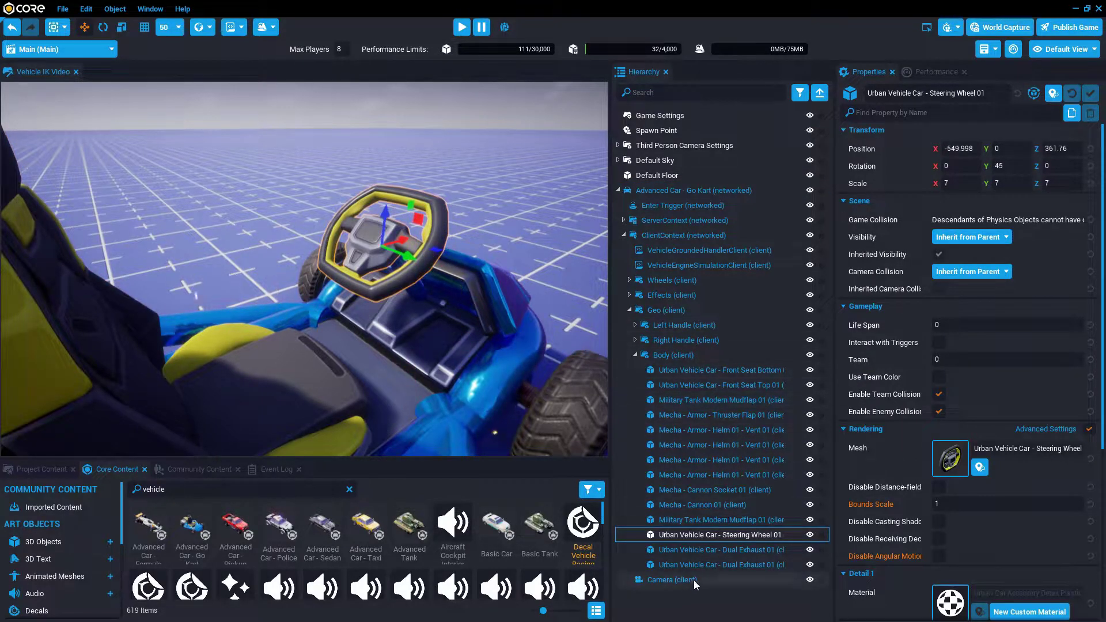
pyautogui.rightClick(676, 535)
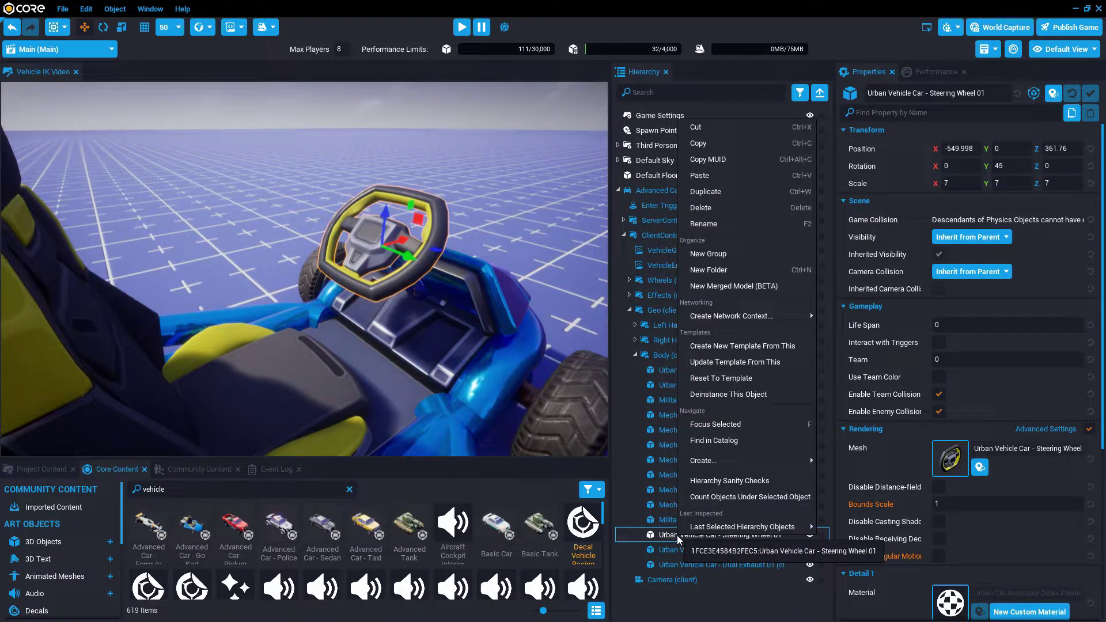
pyautogui.click(740, 397)
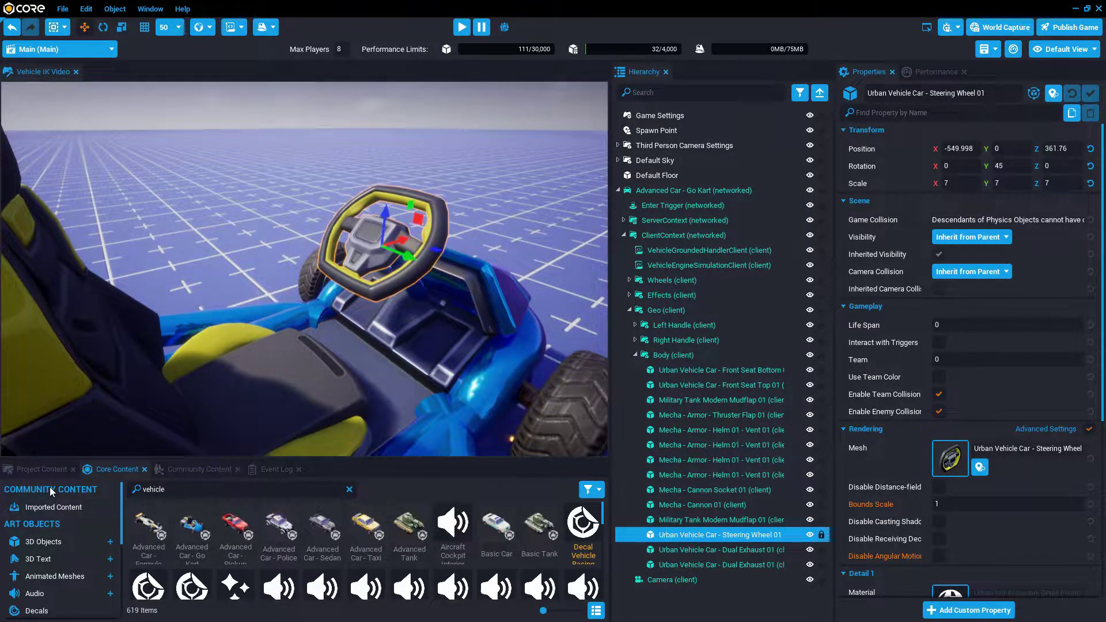
# - Add the project's SteeringWheel script as a child of Urban Vehicle Car - Steering Wheel 01 and open its code
pyautogui.click(42, 469)
pyautogui.click(46, 523)
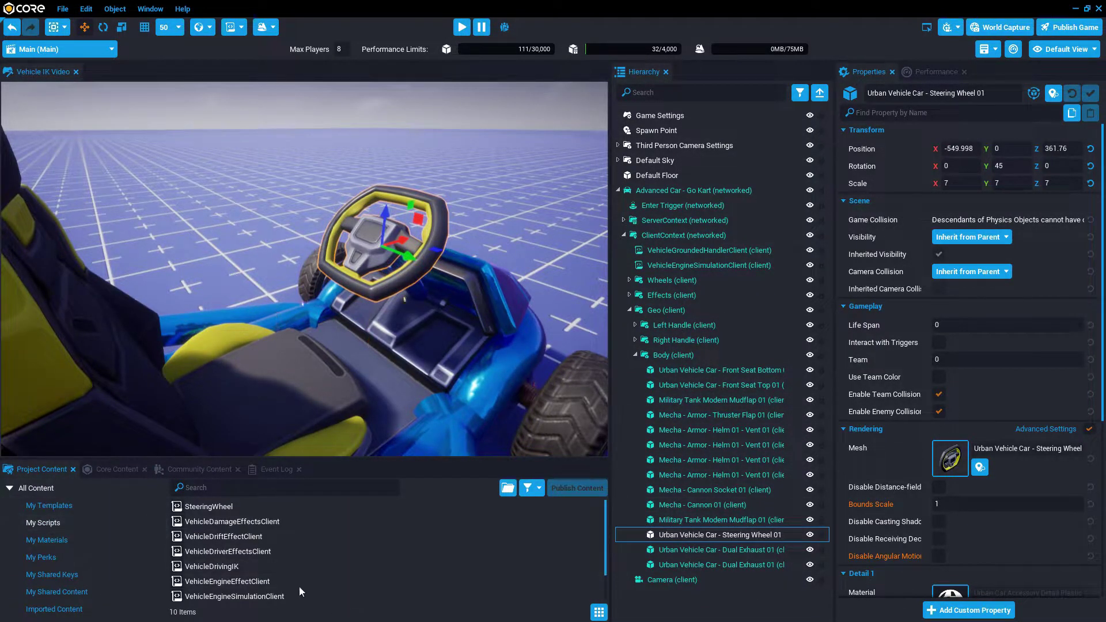
pyautogui.moveTo(196, 508); pyautogui.dragTo(675, 536)
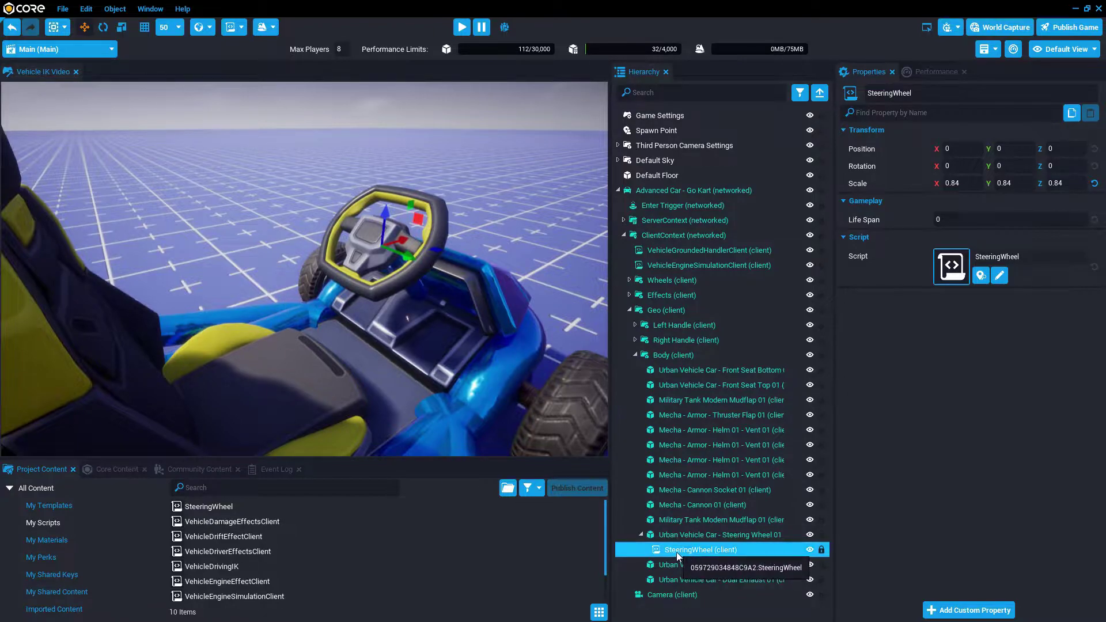
pyautogui.doubleClick(676, 551)
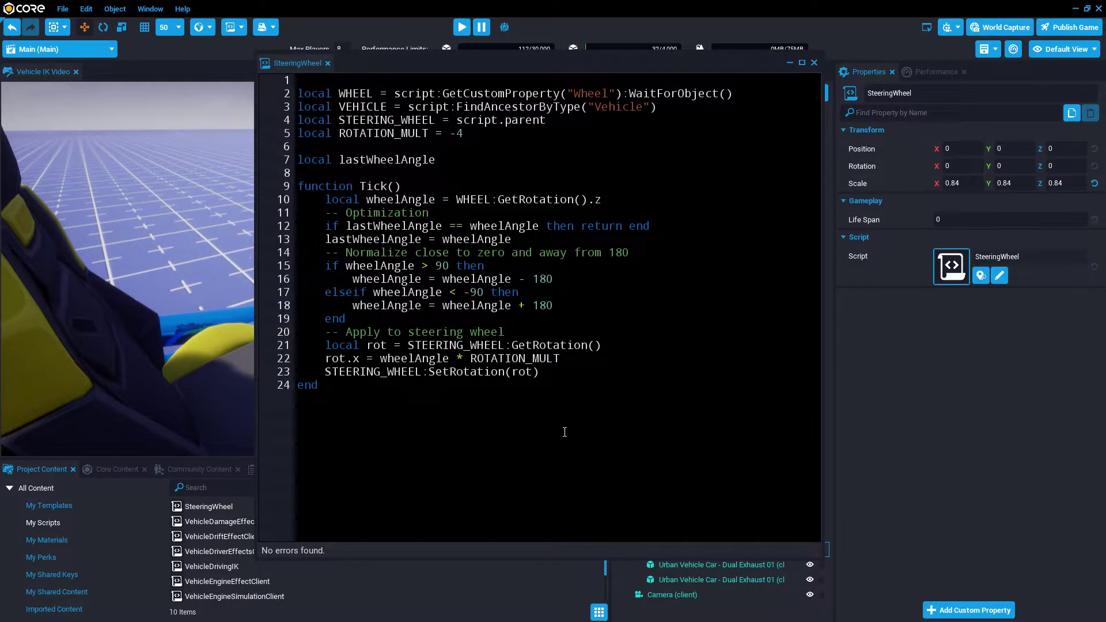
# - Enlarge the SteeringWheel code and examine its variable declarations, including the Wheel custom property and the ROTATION_MULT value
pyautogui.keyDown('ctrl'); pyautogui.scroll(2, 457, 206); pyautogui.keyUp('ctrl')
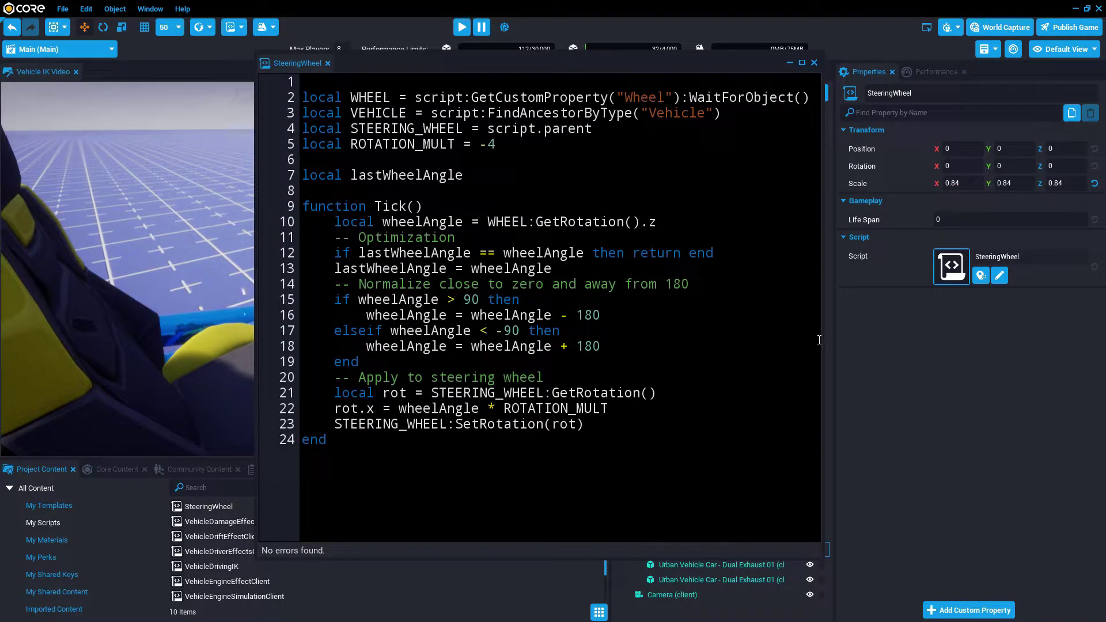
pyautogui.moveTo(829, 338); pyautogui.dragTo(851, 343)
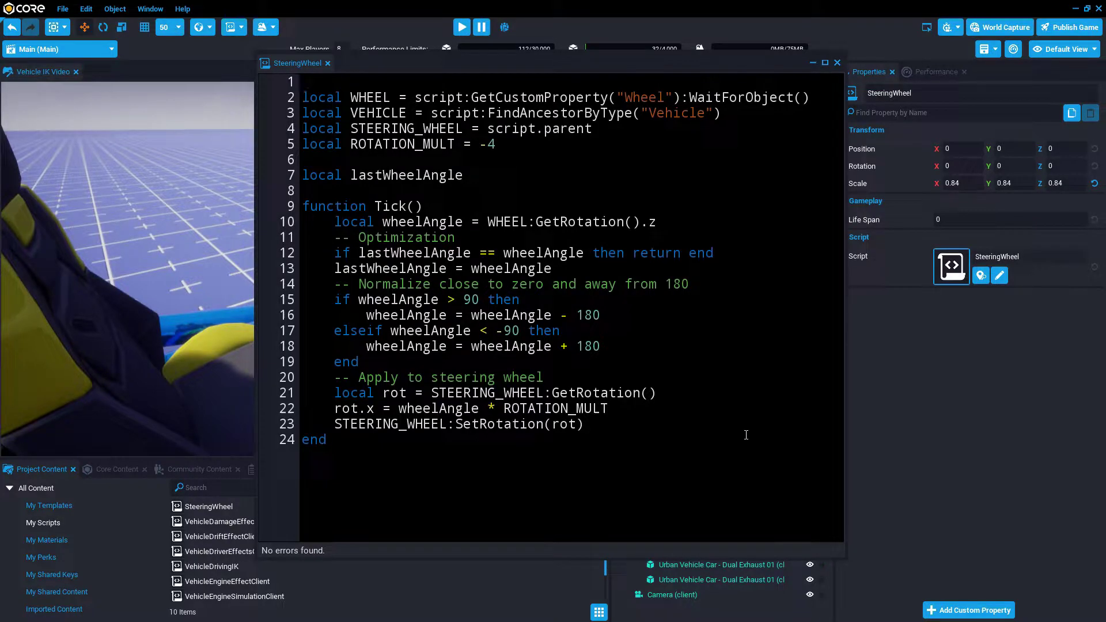
pyautogui.moveTo(355, 99); pyautogui.dragTo(724, 121)
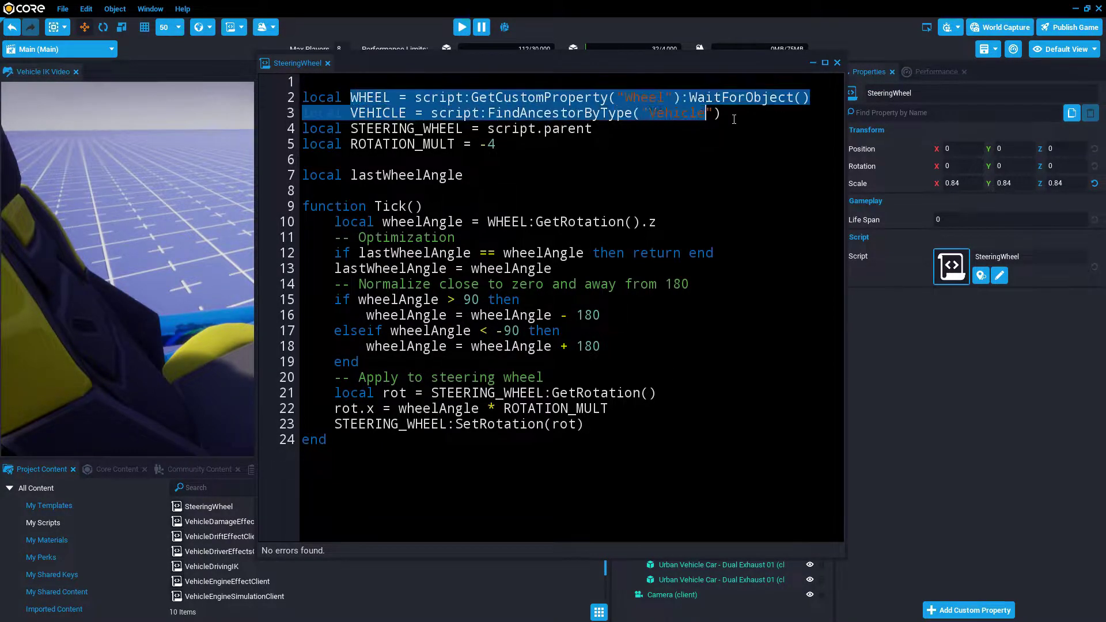
pyautogui.click(700, 154)
pyautogui.doubleClick(521, 96)
pyautogui.moveTo(690, 98); pyautogui.dragTo(478, 105)
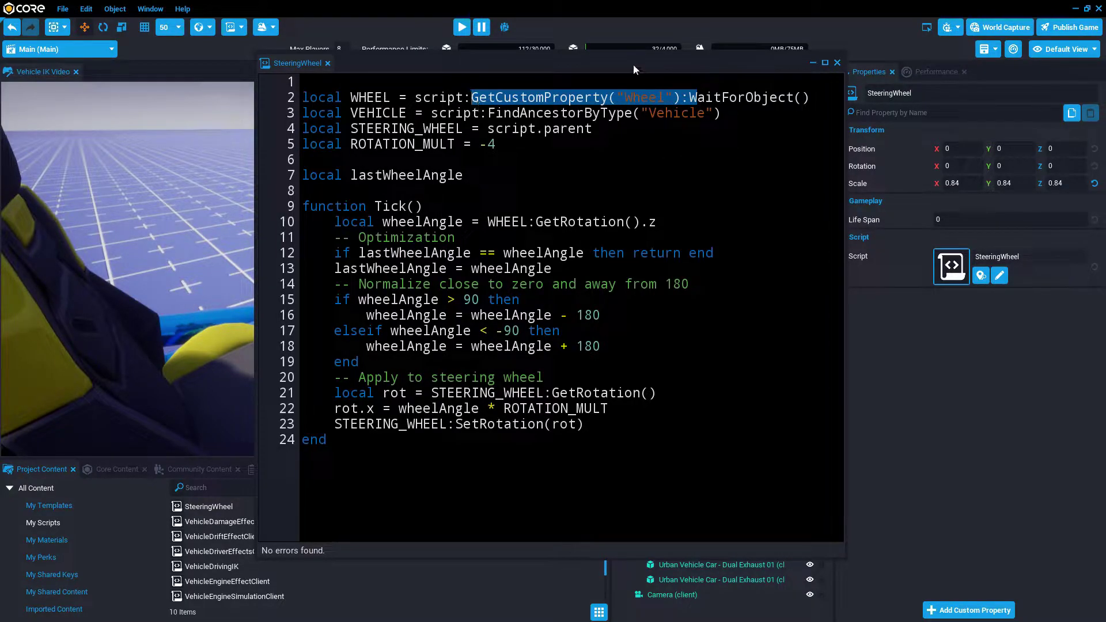
pyautogui.moveTo(564, 64); pyautogui.dragTo(330, 408)
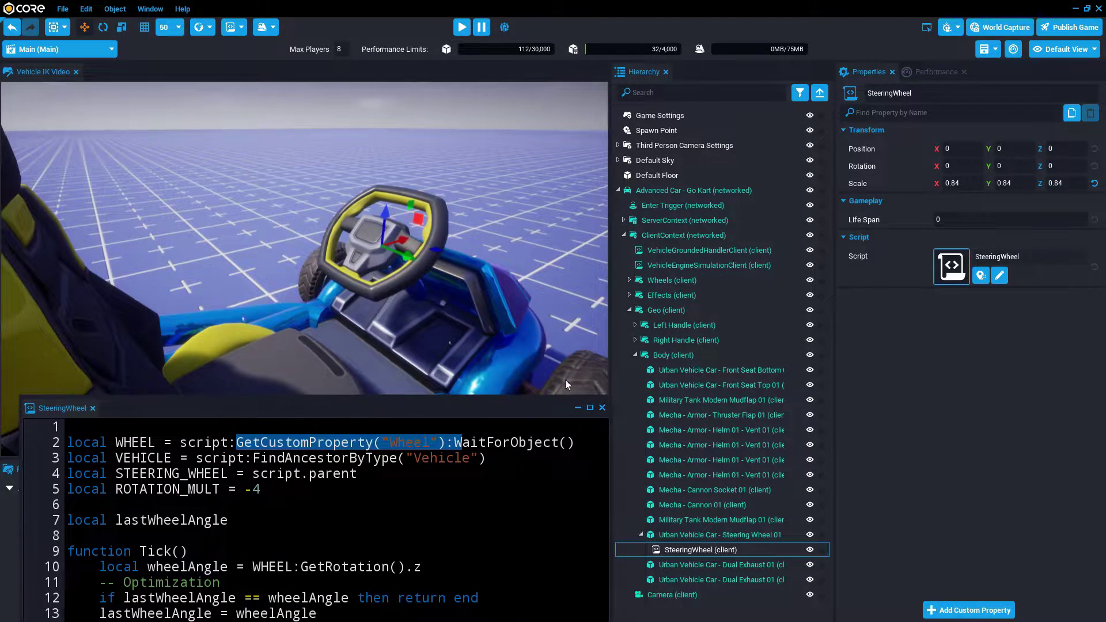
pyautogui.moveTo(418, 409); pyautogui.dragTo(745, 104)
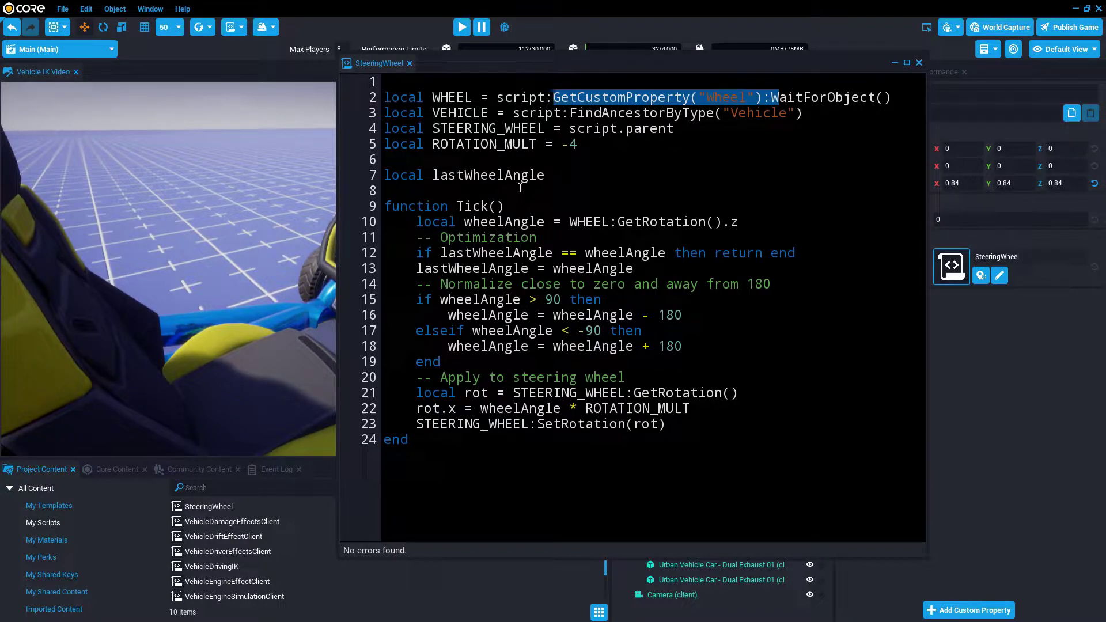
pyautogui.moveTo(579, 152); pyautogui.dragTo(568, 153)
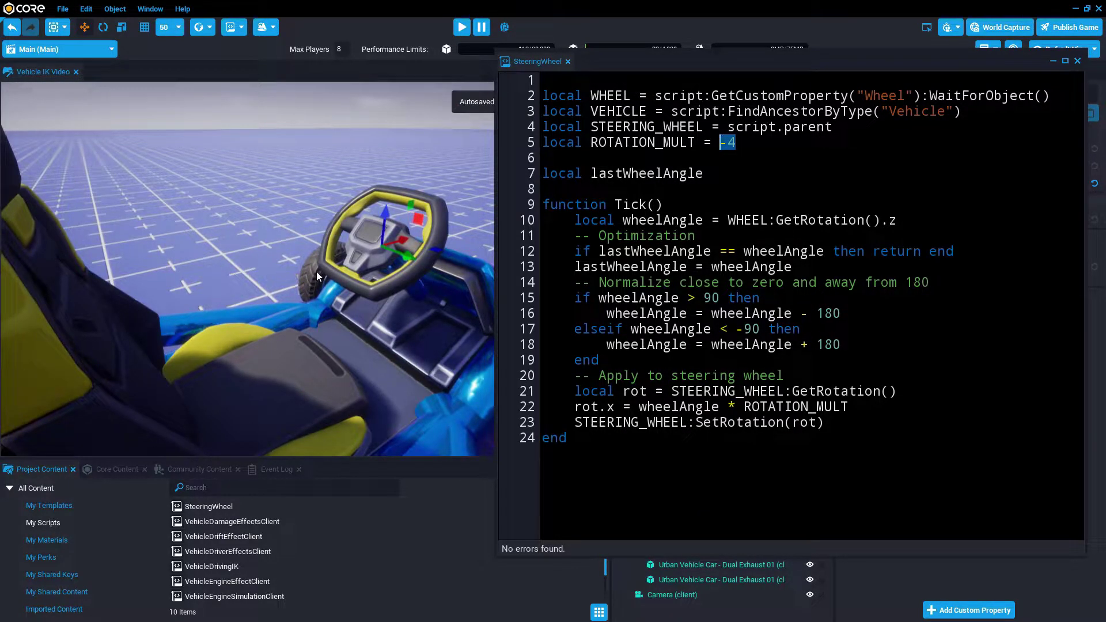
pyautogui.click(752, 145)
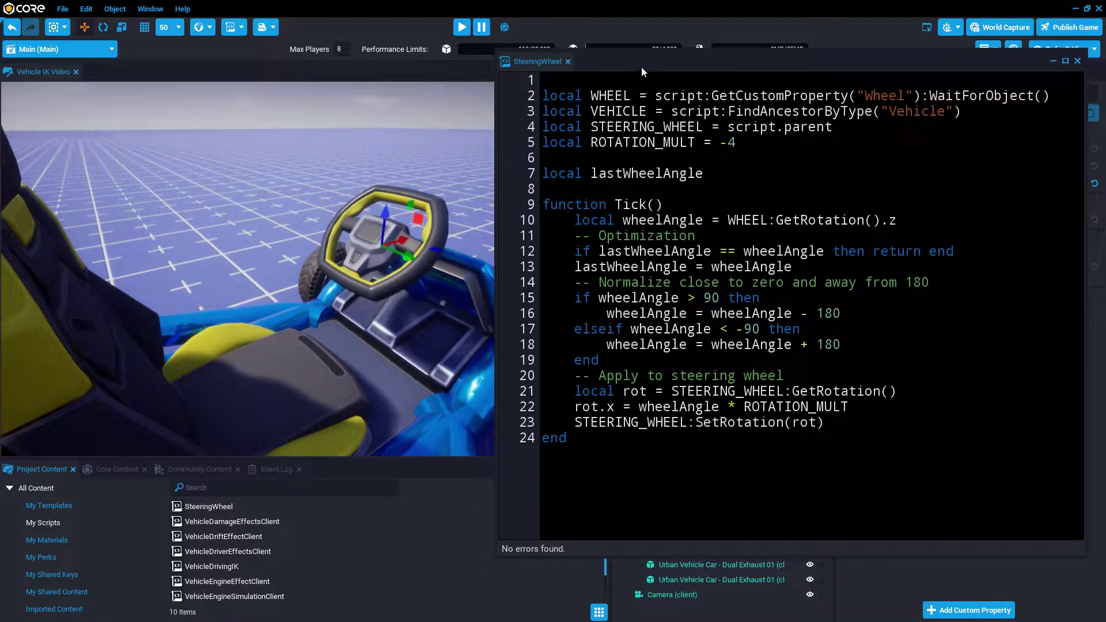
# - Examine how the Tick function reads the wheel angle, skips unchanged angles and normalizes the angle close to zero
pyautogui.moveTo(641, 67); pyautogui.dragTo(590, 67)
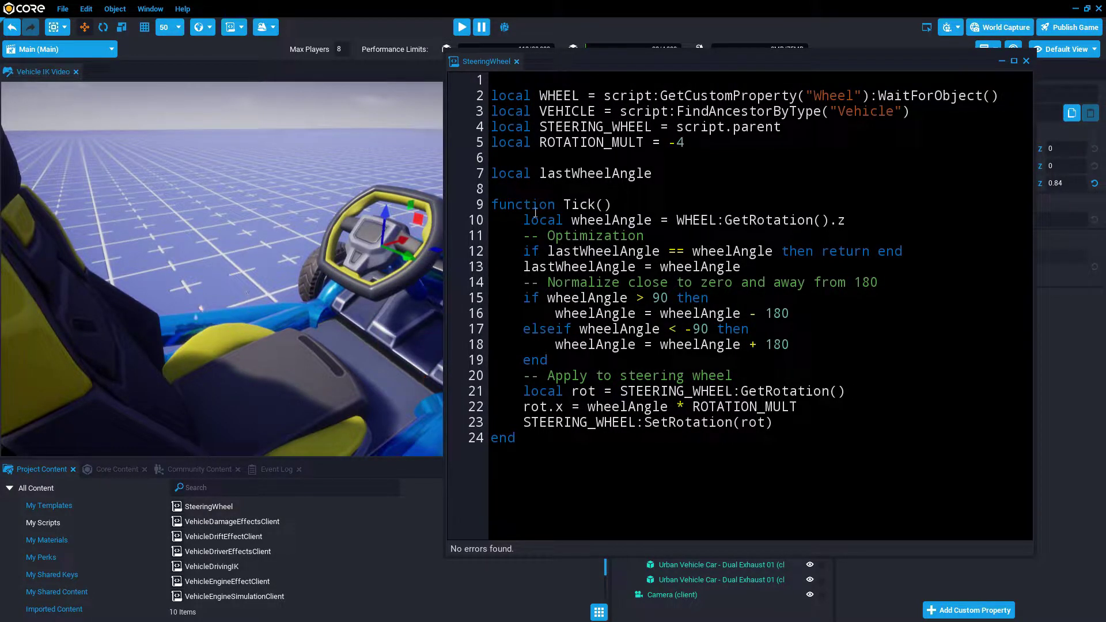
pyautogui.moveTo(636, 209); pyautogui.dragTo(859, 224)
pyautogui.click(686, 273)
pyautogui.click(773, 283)
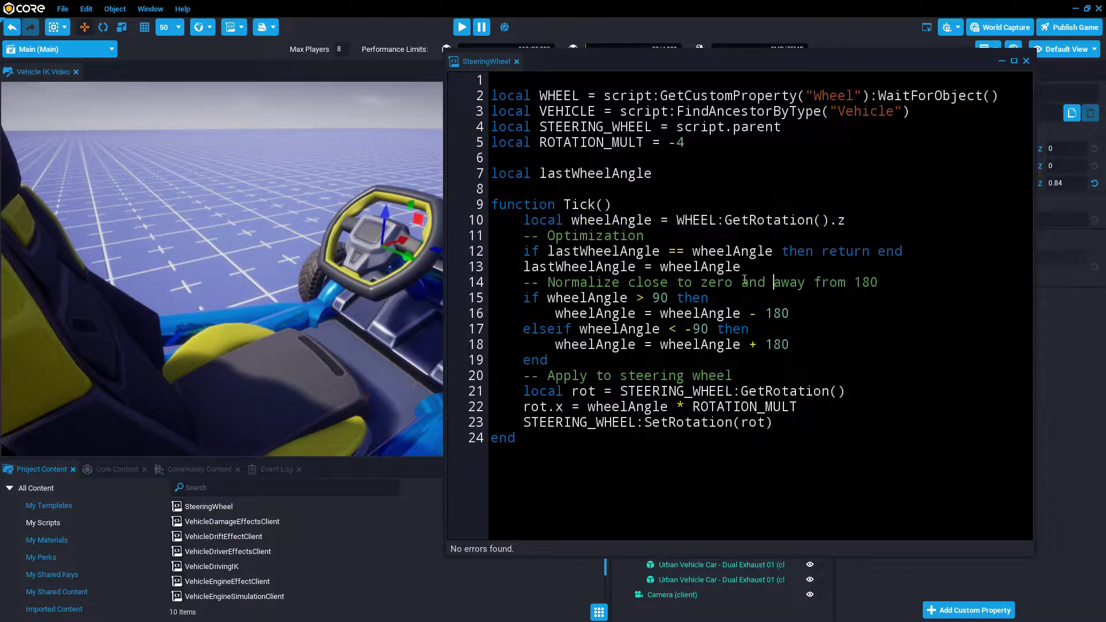
pyautogui.click(310, 285)
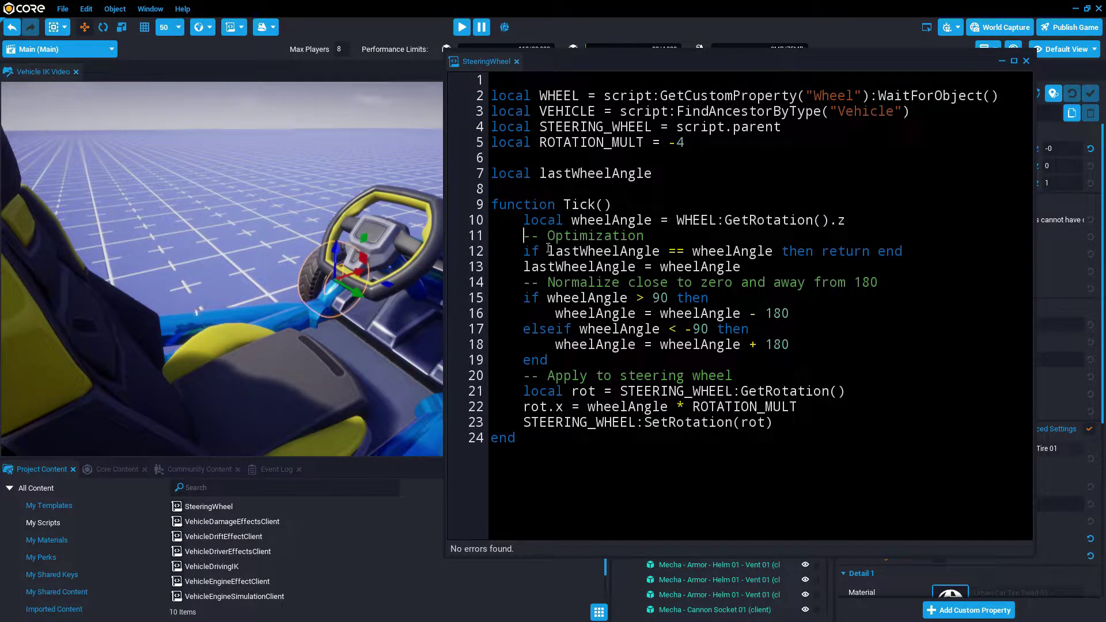
pyautogui.moveTo(524, 236); pyautogui.dragTo(767, 268)
pyautogui.click(598, 364)
pyautogui.moveTo(523, 251); pyautogui.dragTo(902, 251)
pyautogui.click(826, 315)
pyautogui.moveTo(523, 283); pyautogui.dragTo(589, 372)
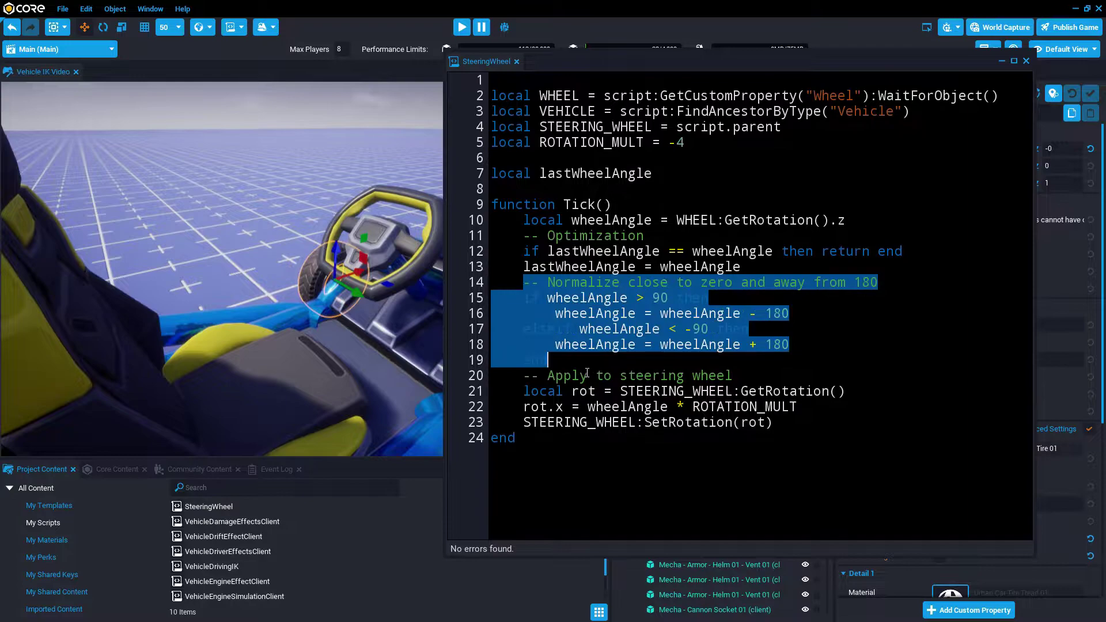
pyautogui.click(587, 369)
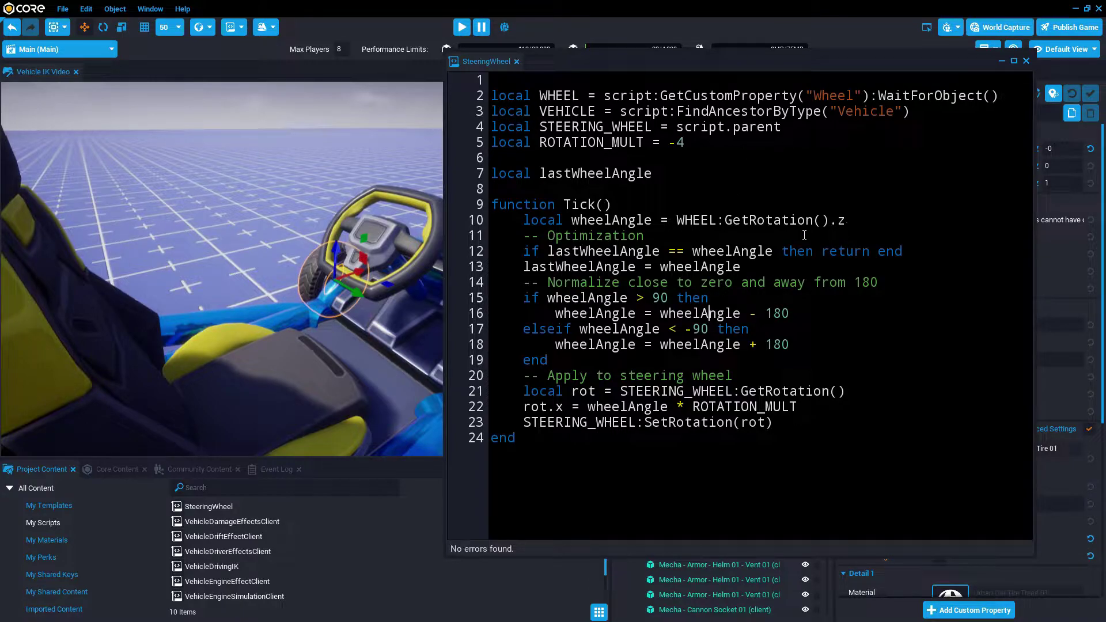
# - Examine the lines that apply the wheel's rotation to the steering wheel, check the Wheel property name, and close the script
pyautogui.moveTo(831, 224); pyautogui.dragTo(684, 227)
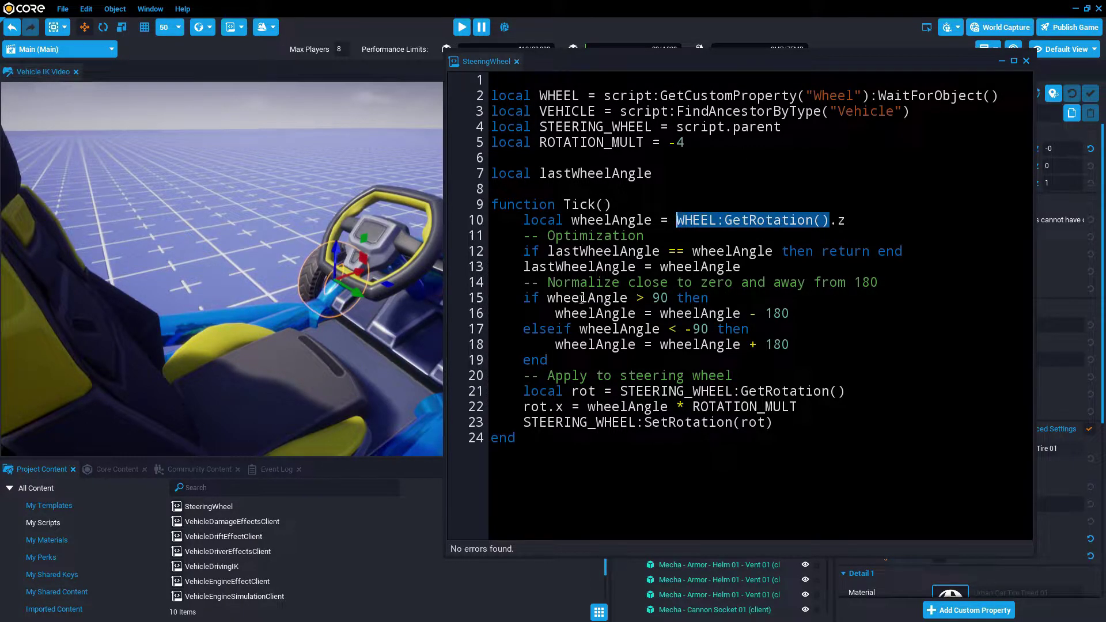
pyautogui.moveTo(582, 298); pyautogui.dragTo(587, 361)
pyautogui.moveTo(491, 376); pyautogui.dragTo(772, 424)
pyautogui.click(593, 433)
pyautogui.doubleClick(593, 429)
pyautogui.moveTo(523, 425); pyautogui.dragTo(827, 433)
pyautogui.click(800, 427)
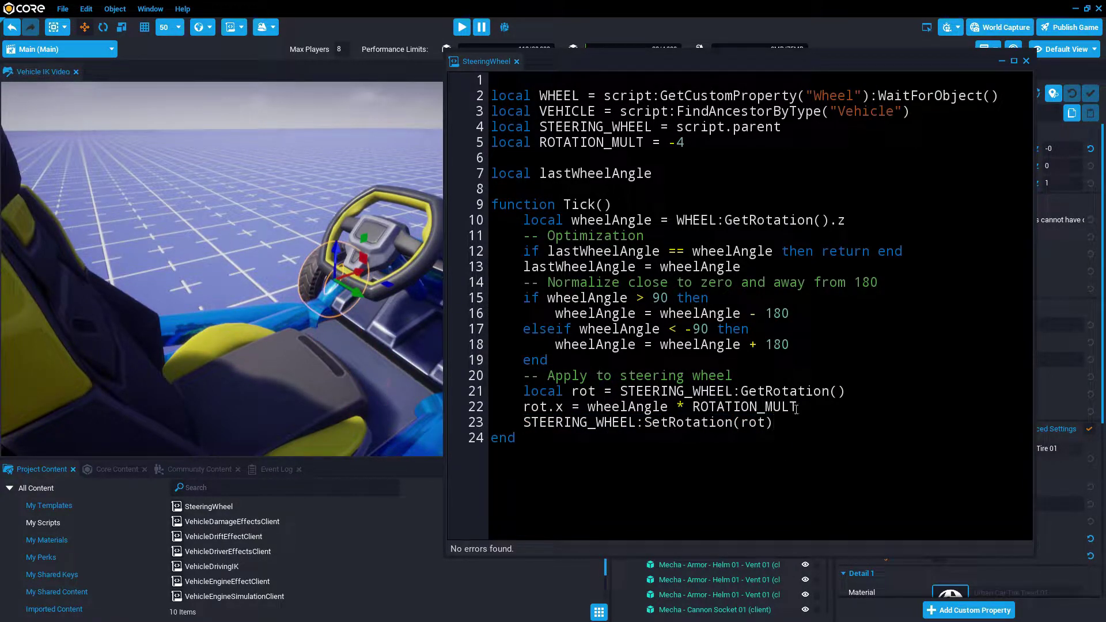
pyautogui.doubleClick(637, 408)
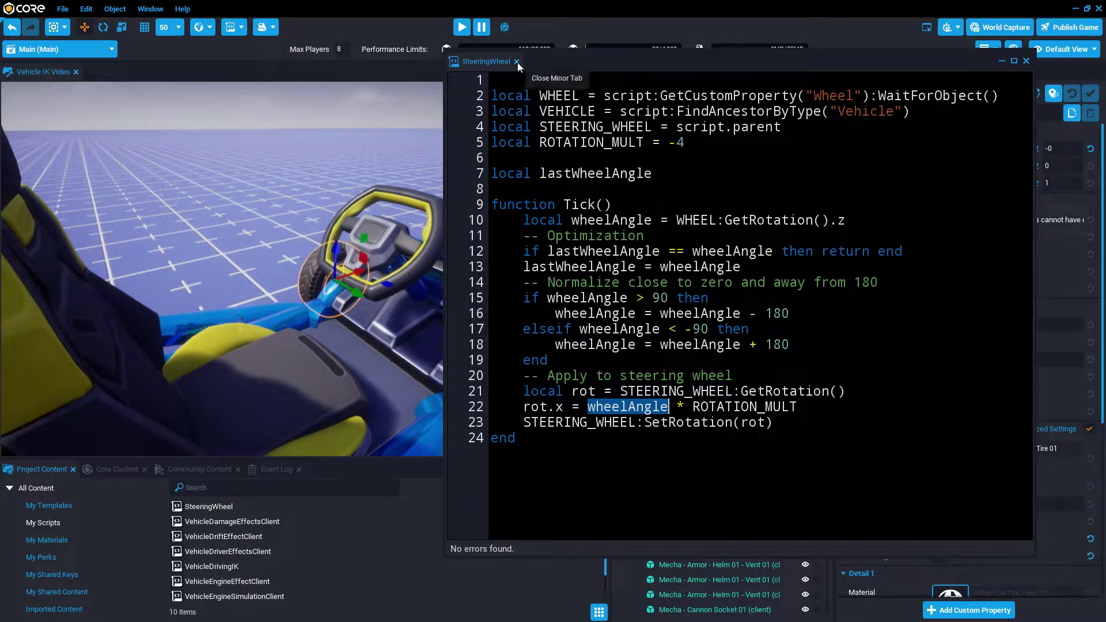
pyautogui.doubleClick(830, 96)
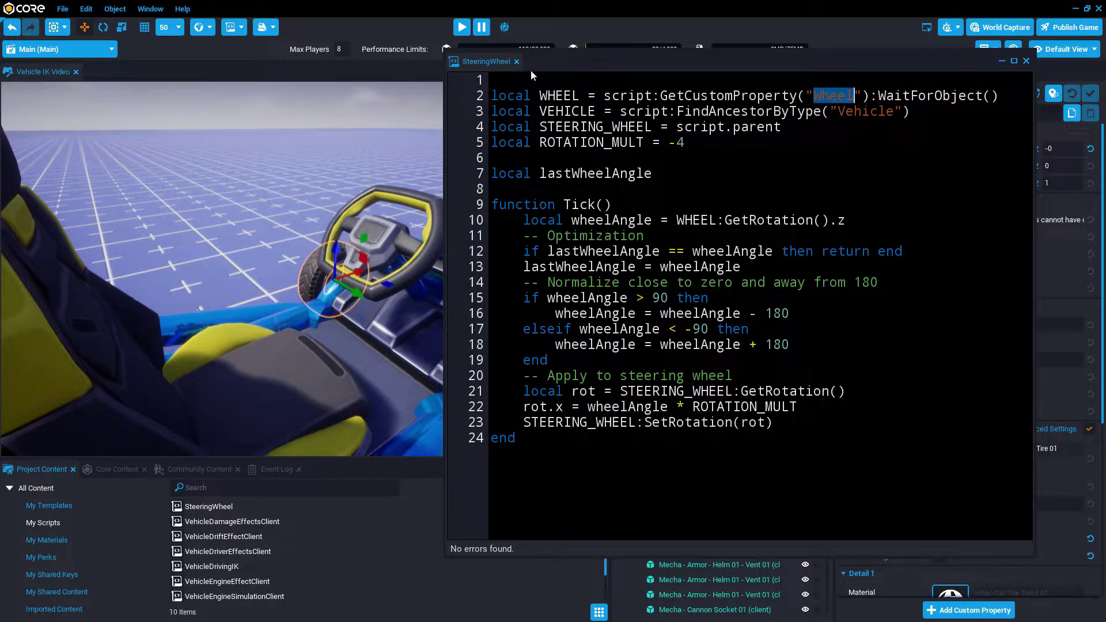
pyautogui.click(517, 61)
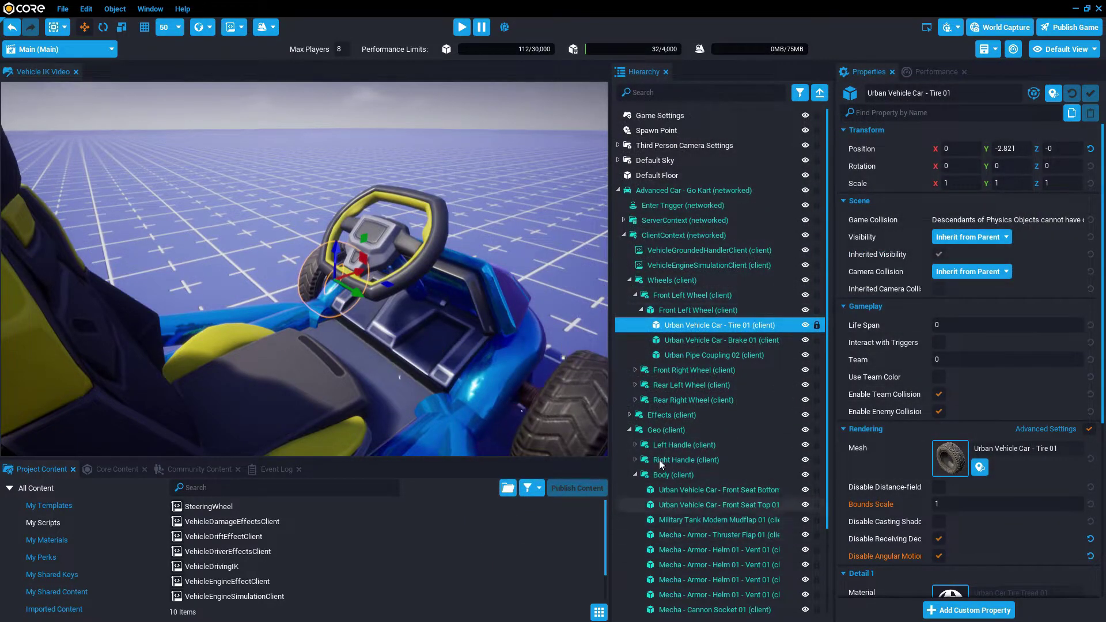
# - Add the Front Left Wheel group as a custom property named Wheel on the SteeringWheel script, and check the name against its code
pyautogui.click(418, 263)
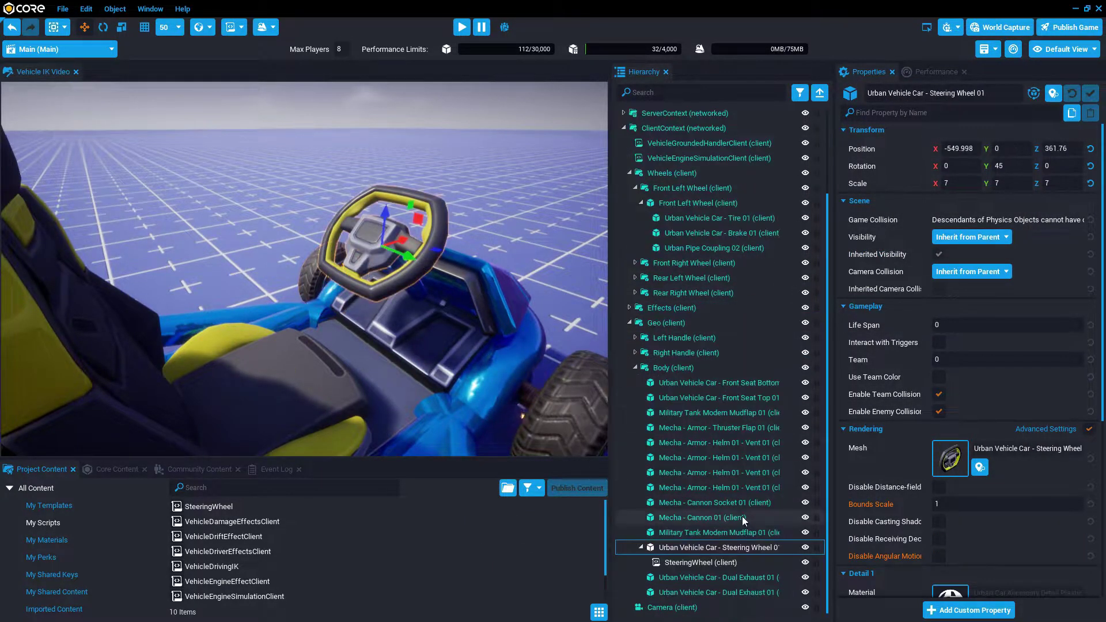
pyautogui.click(687, 564)
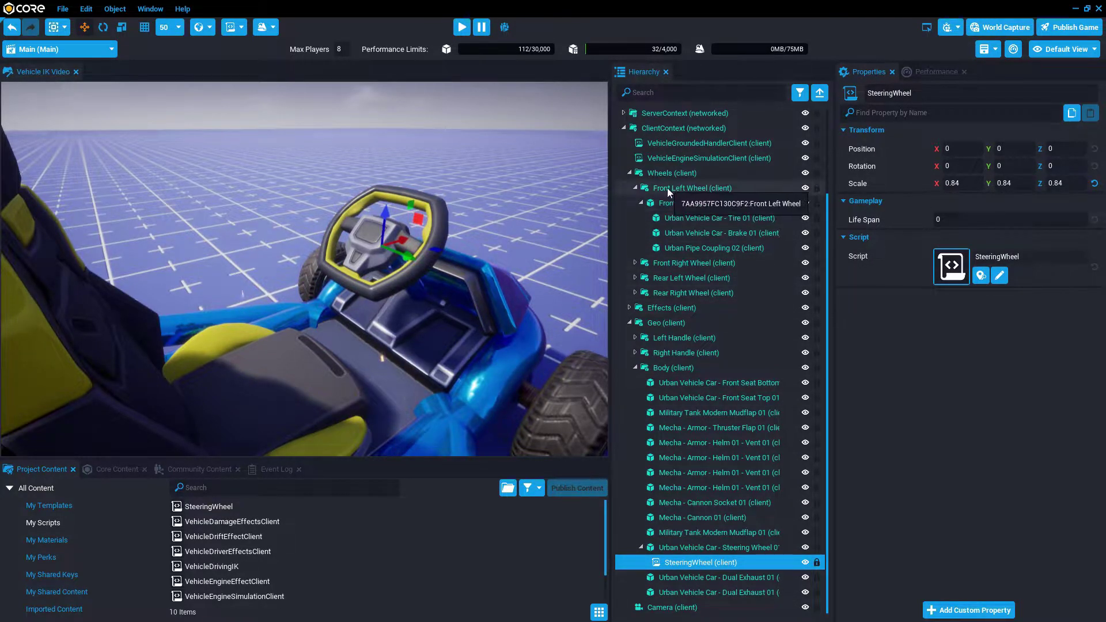
pyautogui.moveTo(667, 188); pyautogui.dragTo(929, 316)
pyautogui.doubleClick(884, 314)
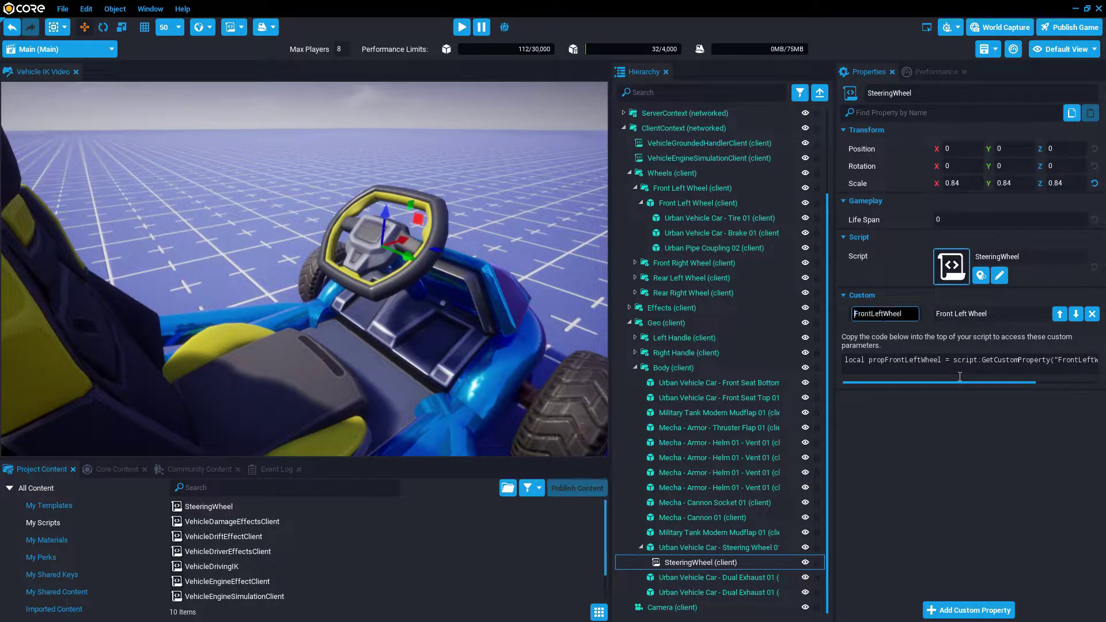
pyautogui.press('BackSpace')
pyautogui.press('Return')
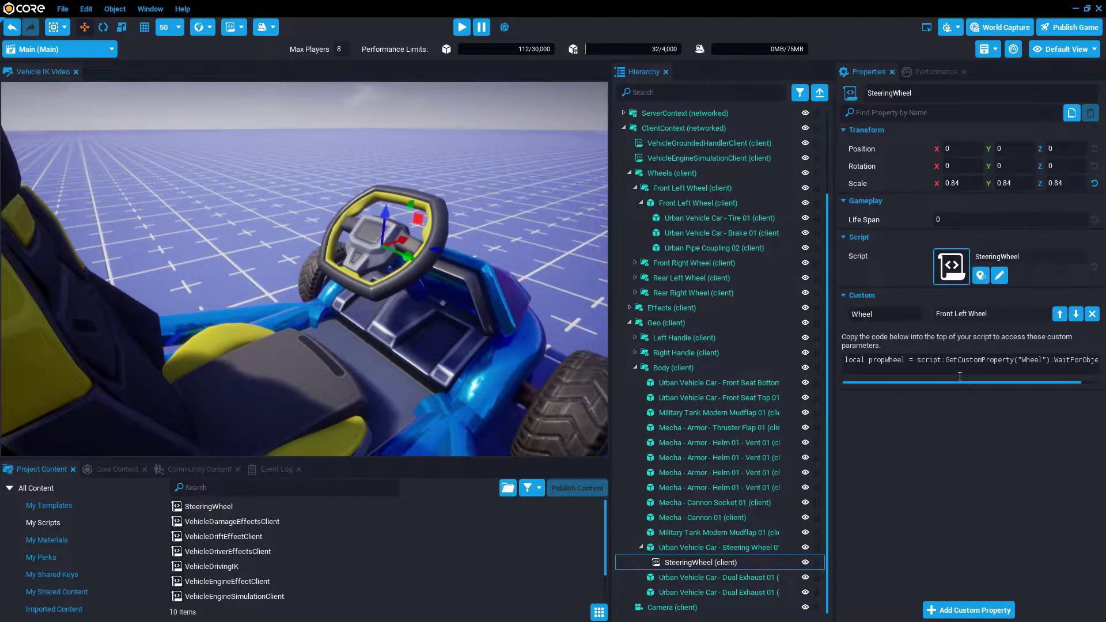
pyautogui.doubleClick(711, 560)
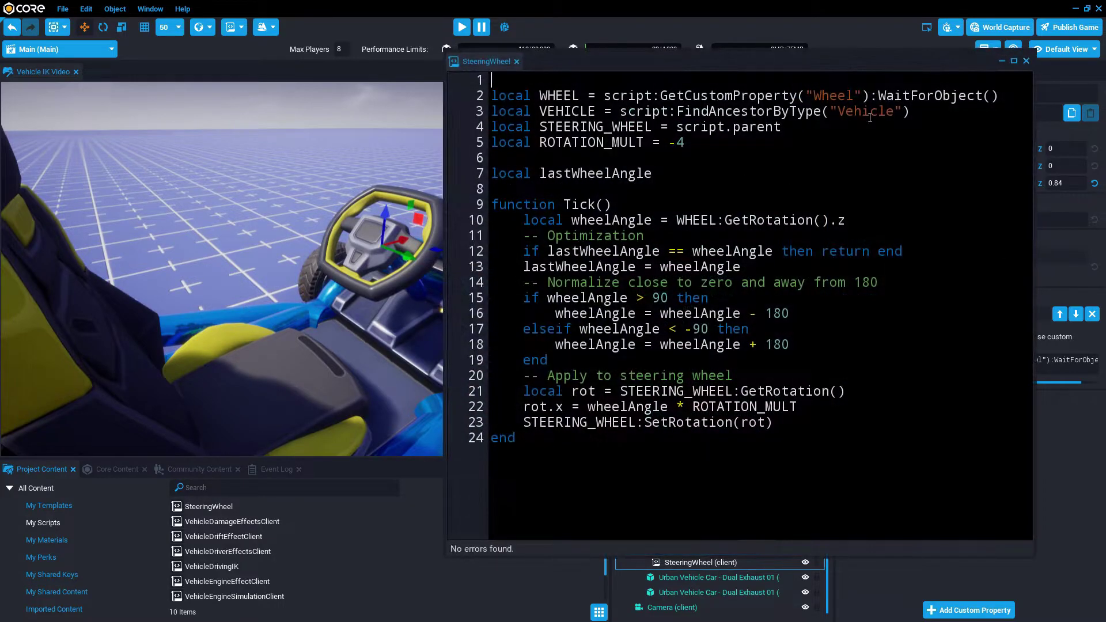
pyautogui.doubleClick(837, 98)
pyautogui.click(517, 61)
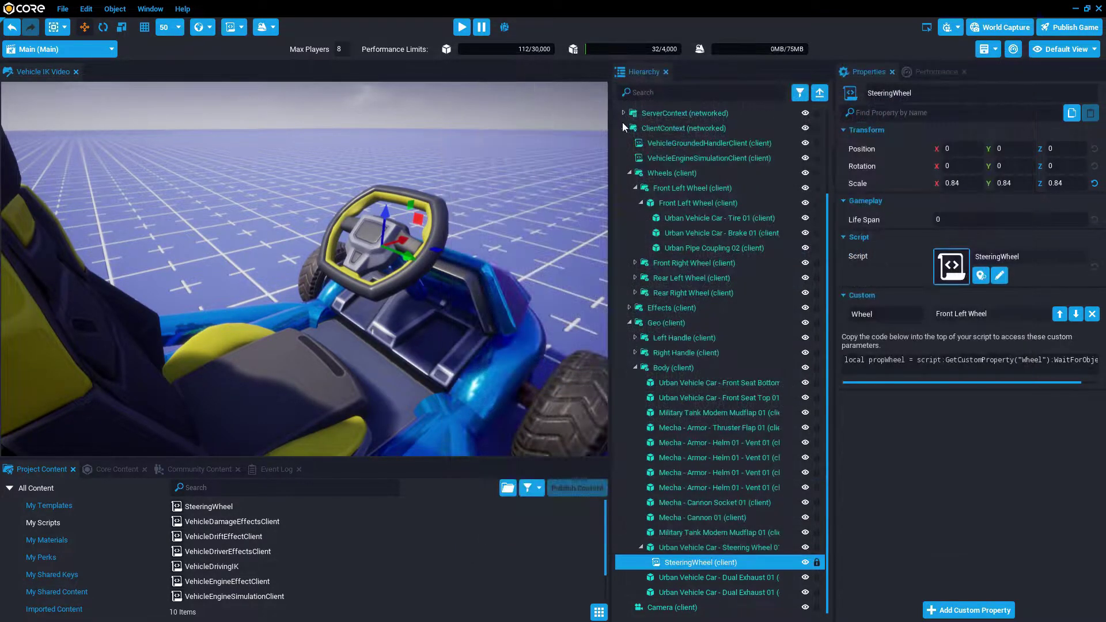
# - Select the Urban Vehicle Car - Steering Wheel 01 mesh, save the project and start a game preview
pyautogui.click(700, 547)
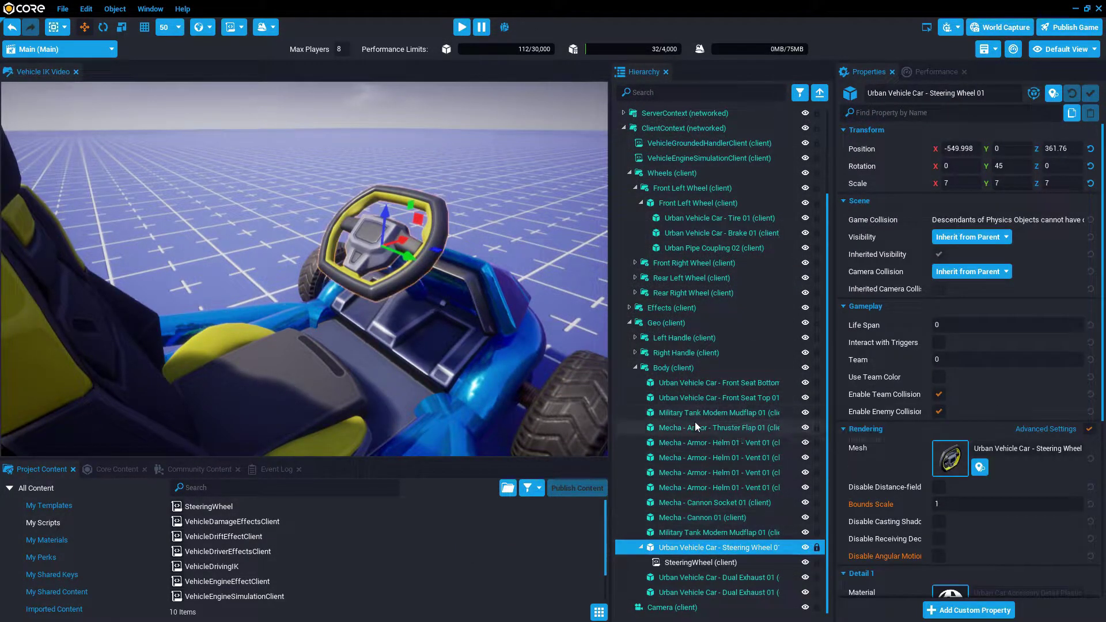
pyautogui.hotkey('ctrl', 's')
pyautogui.click(461, 27)
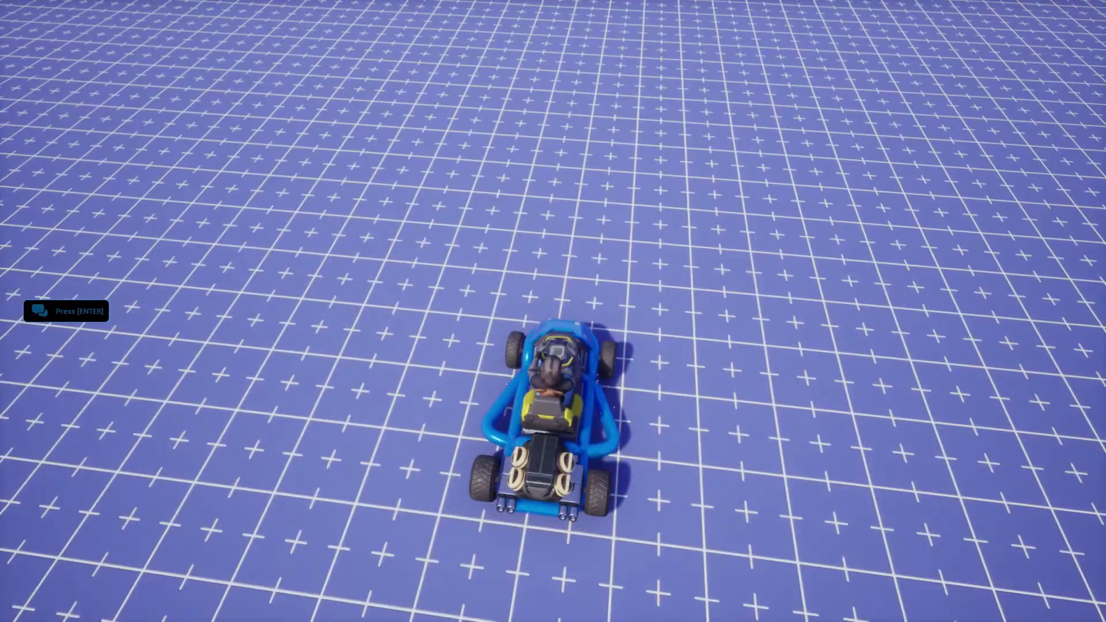
# - Test-drive the go kart with left and right turns to examine the steering wheel's rotation, and end the preview
pyautogui.press('w')
pyautogui.press('d')
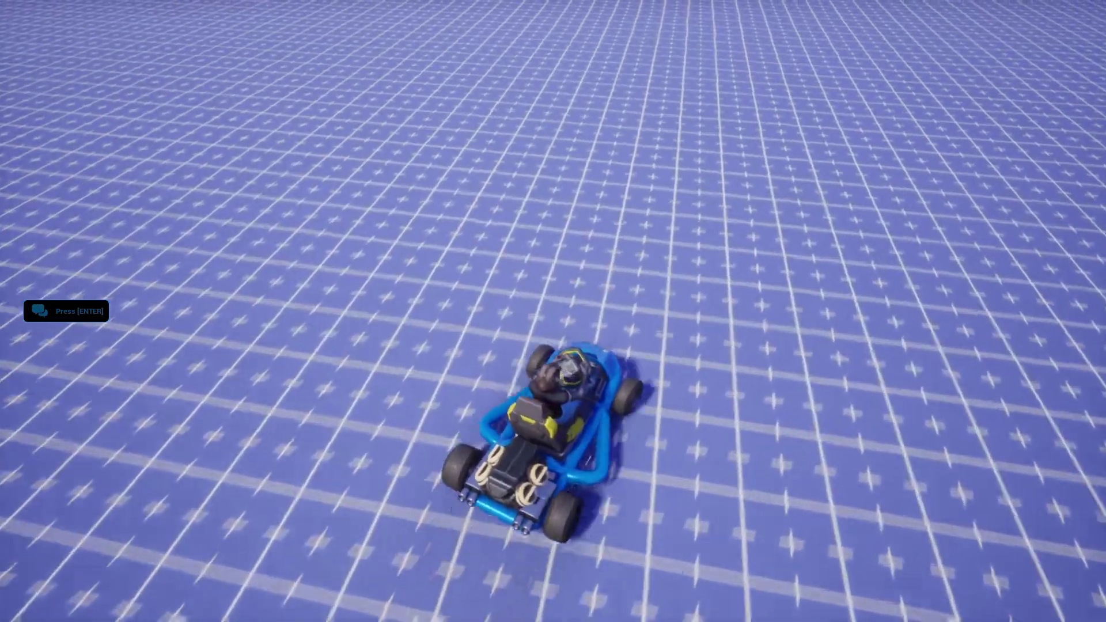
pyautogui.press('a')
pyautogui.press('d')
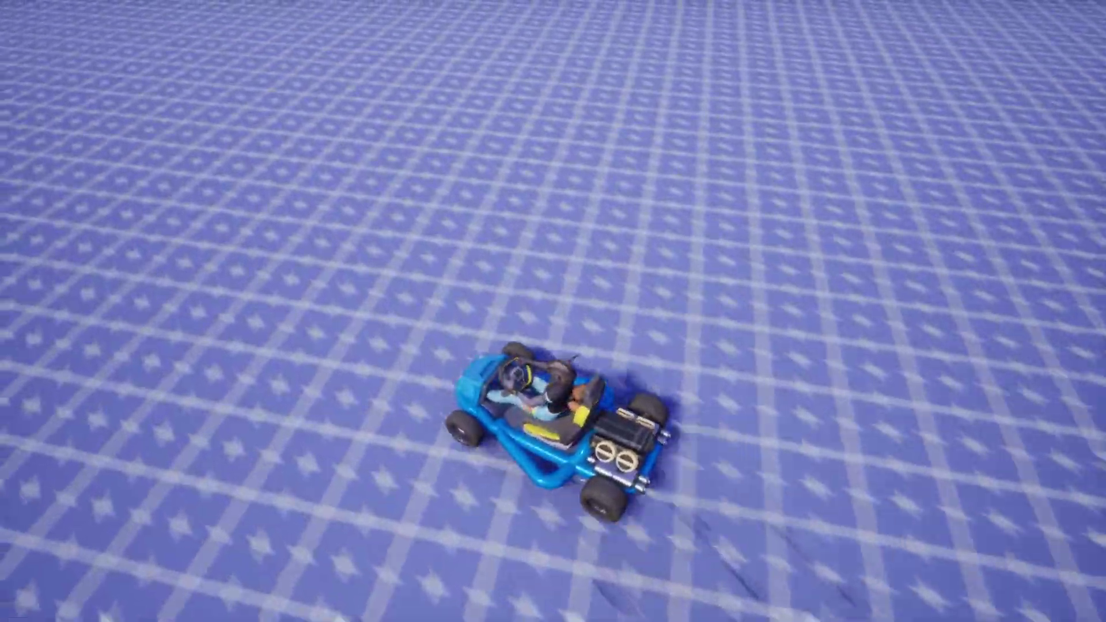
pyautogui.press('d')
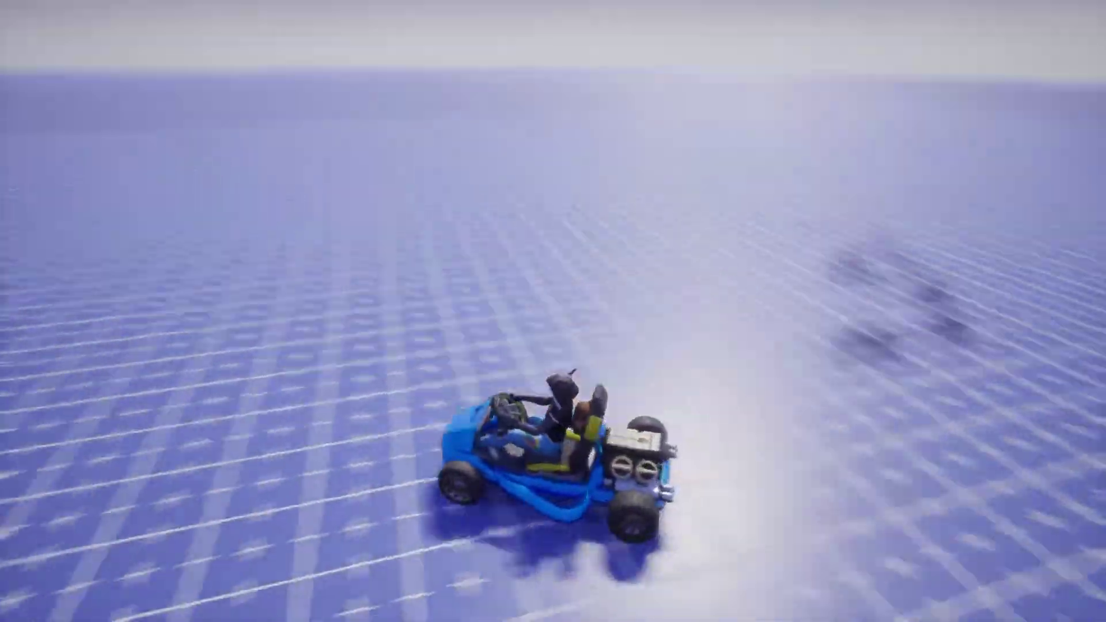
pyautogui.press('a')
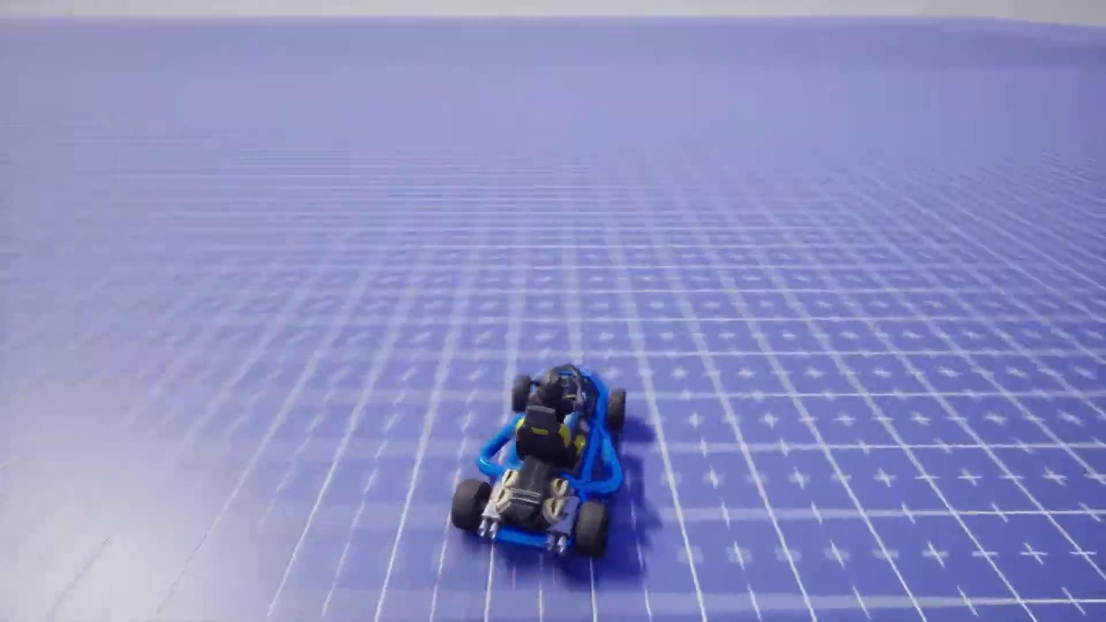
pyautogui.press('d')
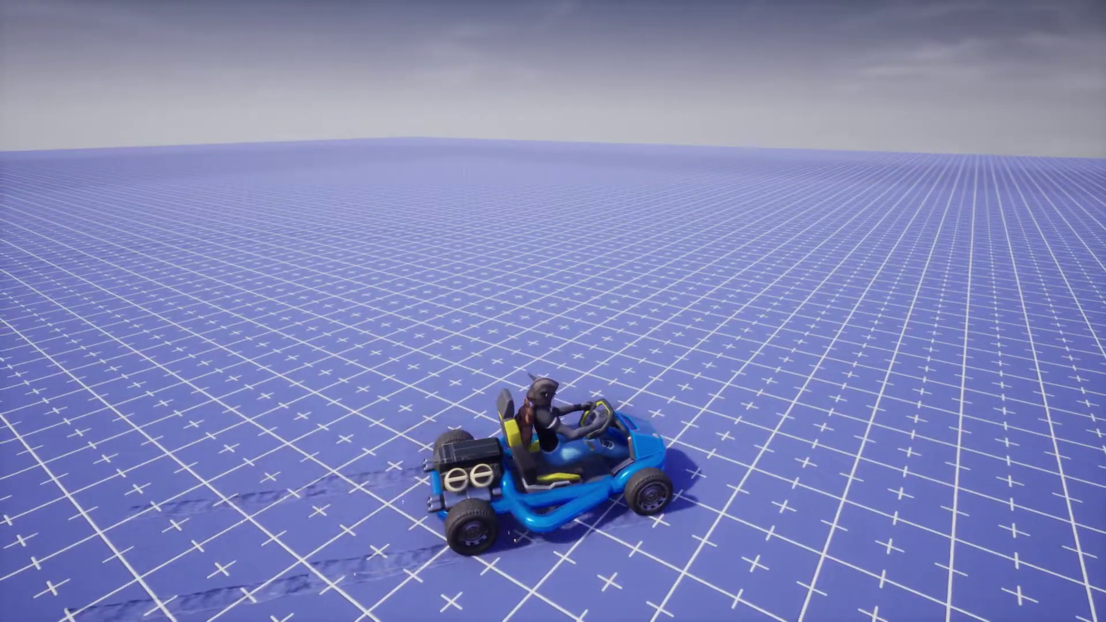
pyautogui.press('Escape')
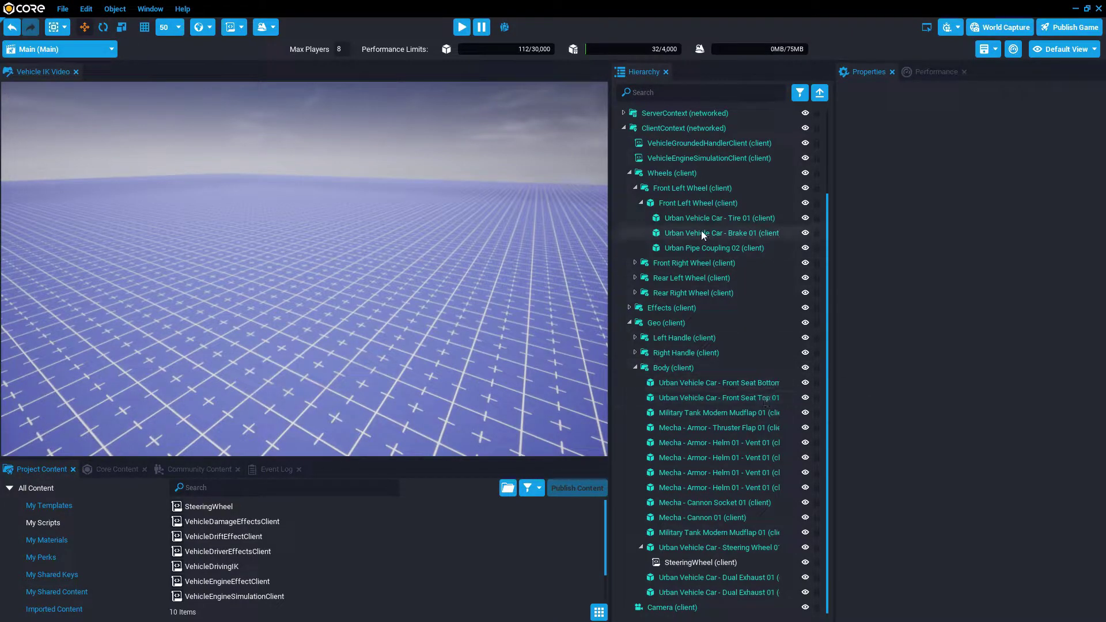
# - Collapse the Front Left Wheel group in the hierarchy and select the SteeringWheel script under the steering wheel mesh
pyautogui.click(679, 189)
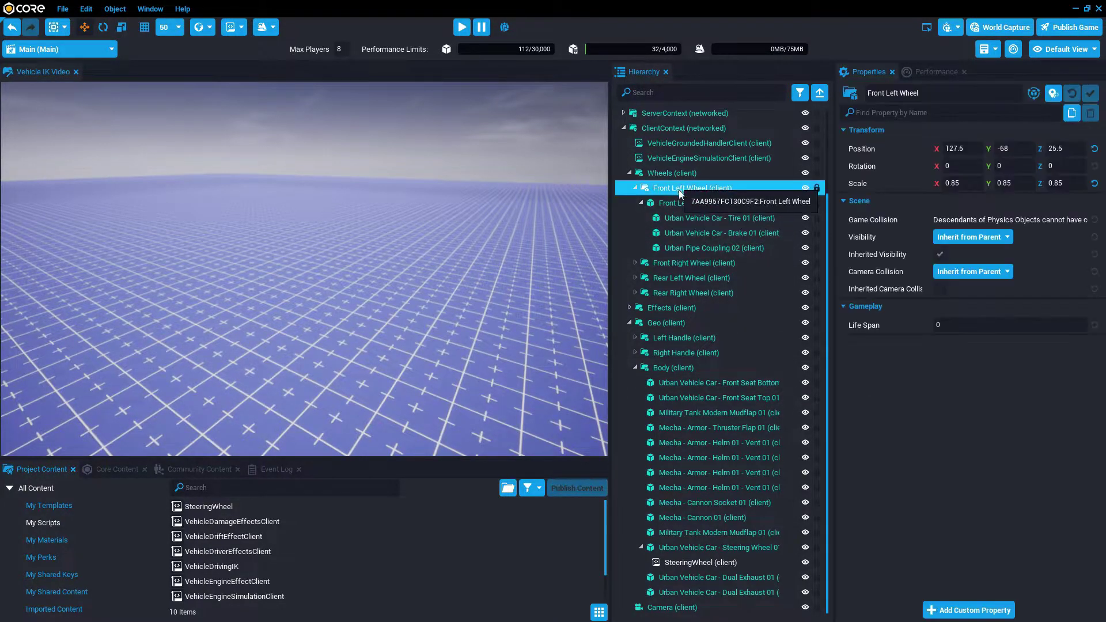
pyautogui.click(636, 187)
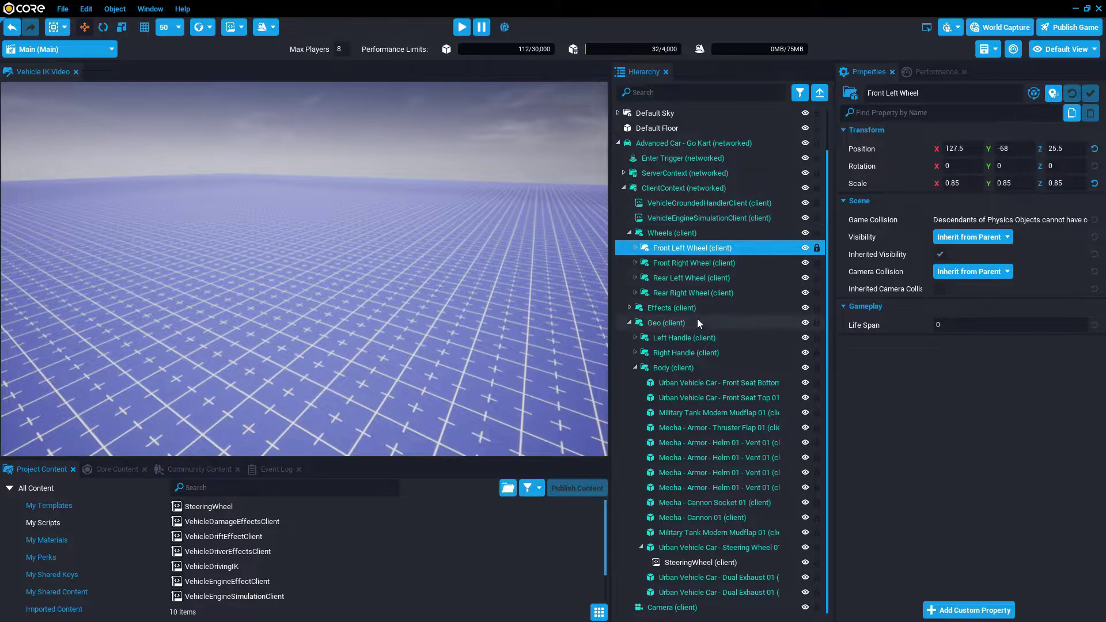
pyautogui.doubleClick(711, 561)
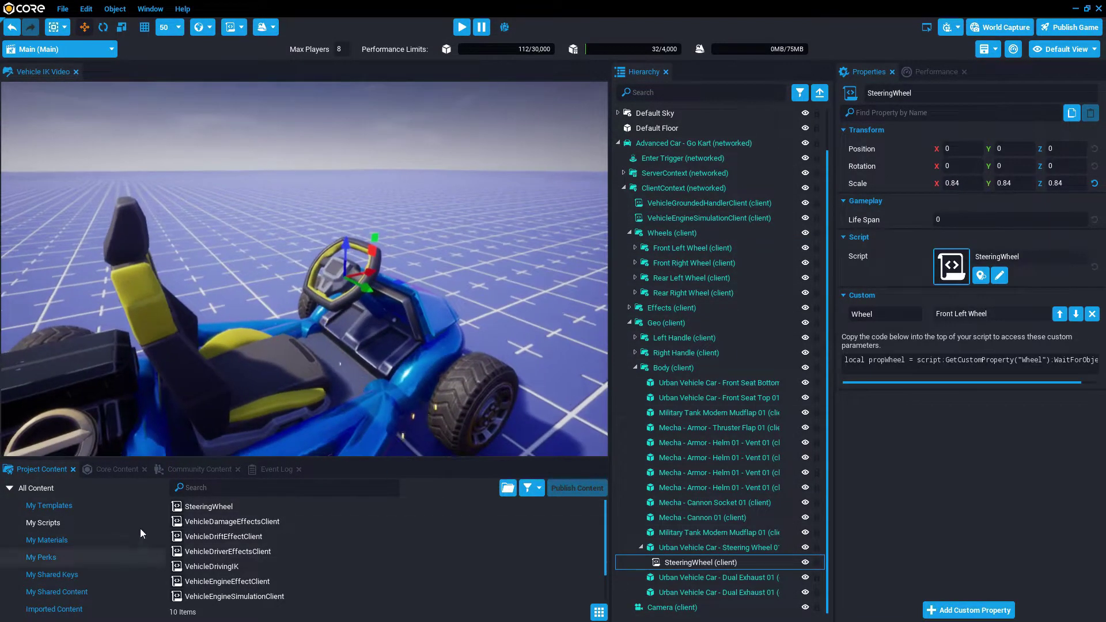
# - Find the IK Anchor in the core content by searching "ik anchor" and place two of them under the steering wheel mesh
pyautogui.click(109, 469)
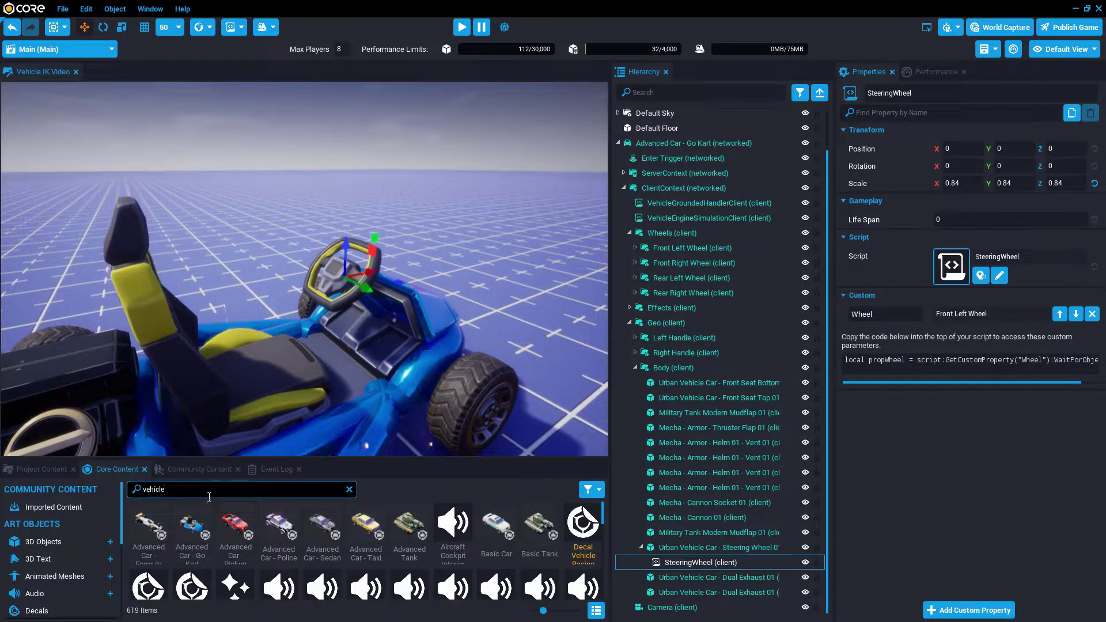
pyautogui.press('BackSpace')
pyautogui.write('ik anchor')
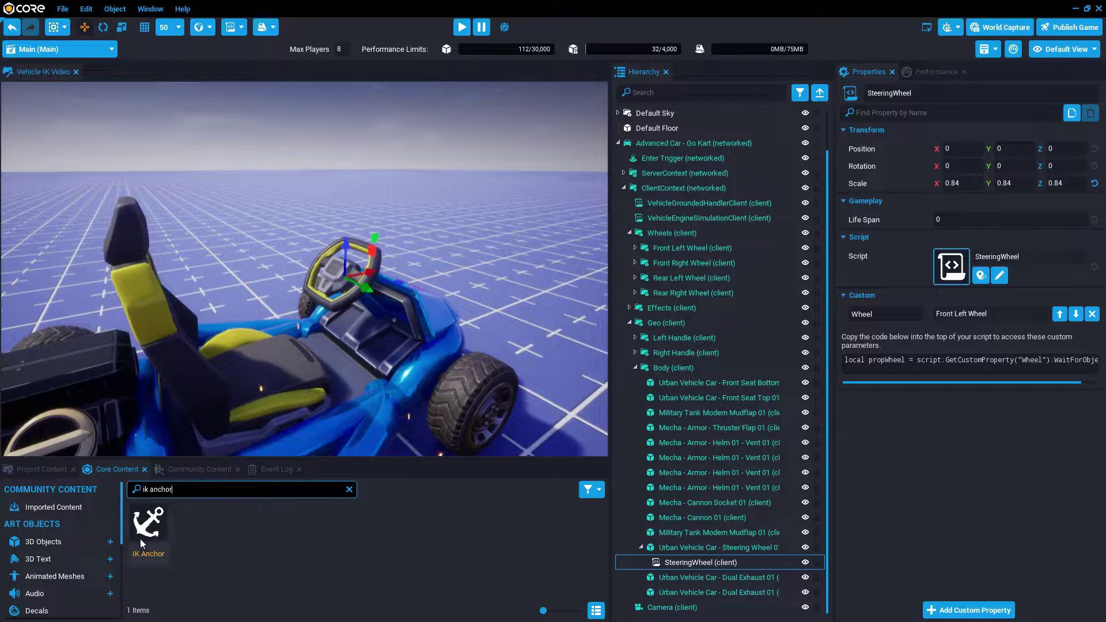
pyautogui.click(147, 527)
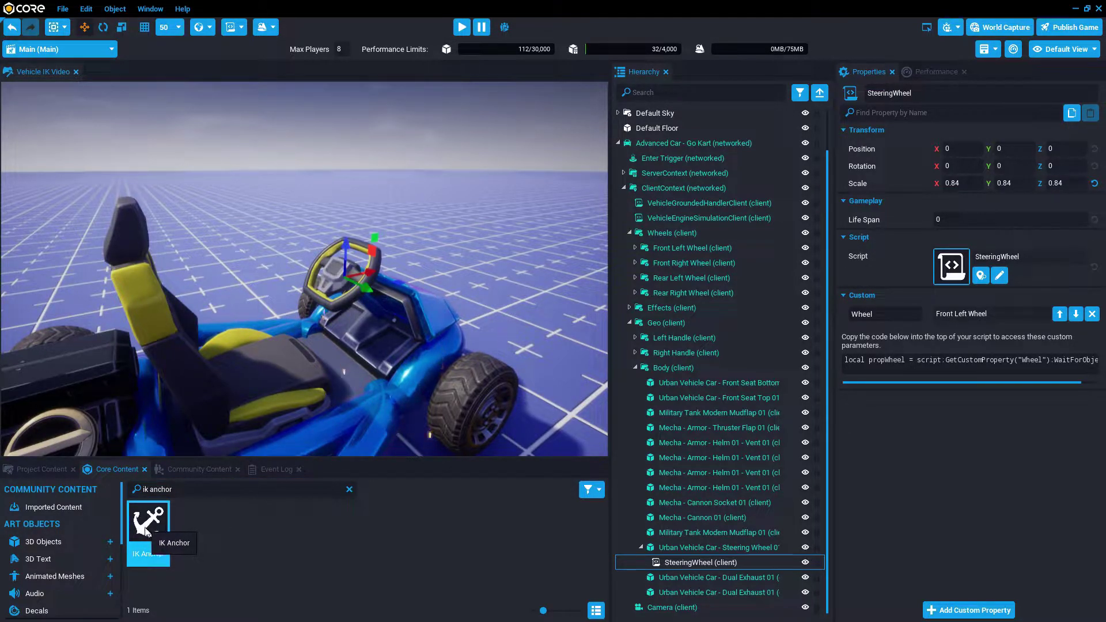
pyautogui.moveTo(145, 532); pyautogui.dragTo(695, 548)
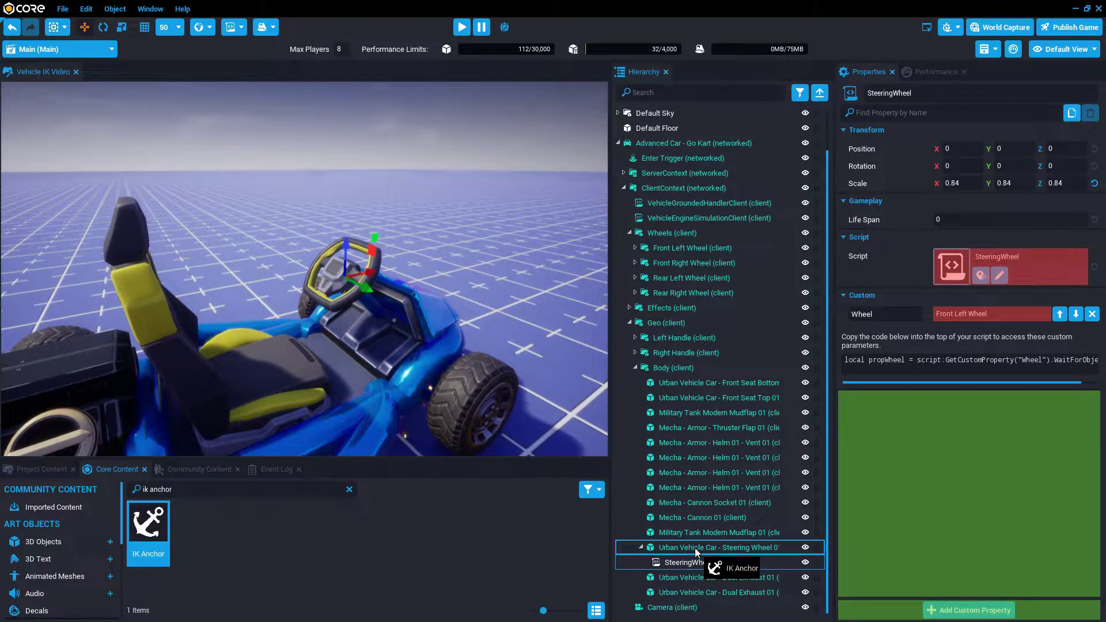
pyautogui.moveTo(695, 548); pyautogui.dragTo(695, 548)
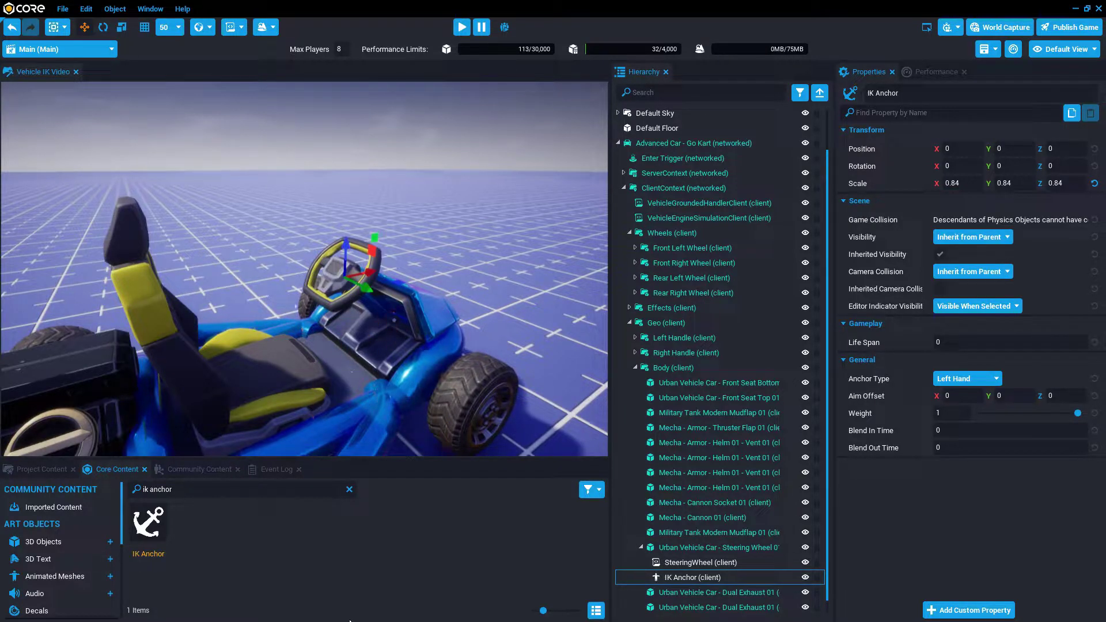
pyautogui.moveTo(161, 523); pyautogui.dragTo(686, 544)
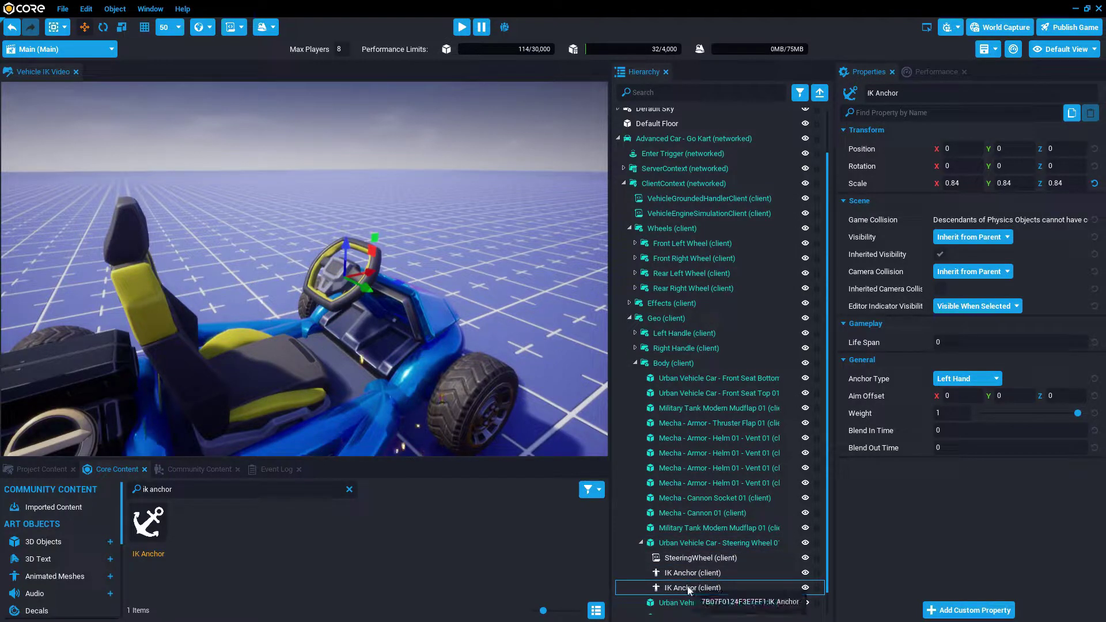
# - Set the anchor type of the second IK Anchor under the steering wheel to Right Hand
pyautogui.press('f')
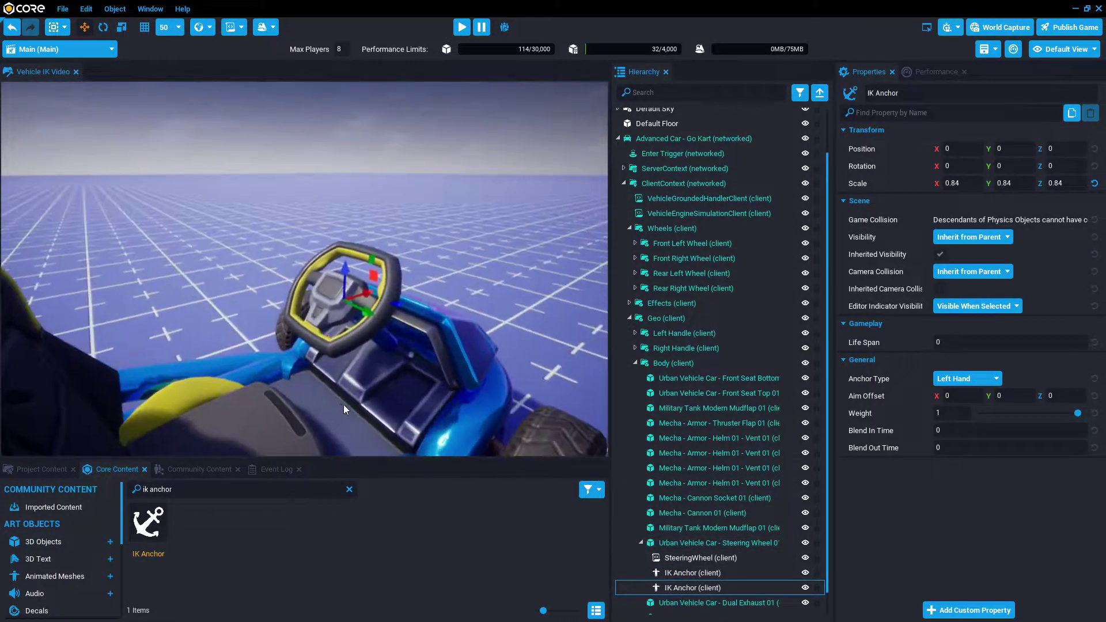
pyautogui.keyDown('alt'); pyautogui.moveTo(336, 417); pyautogui.dragTo(514, 346); pyautogui.keyUp('alt')
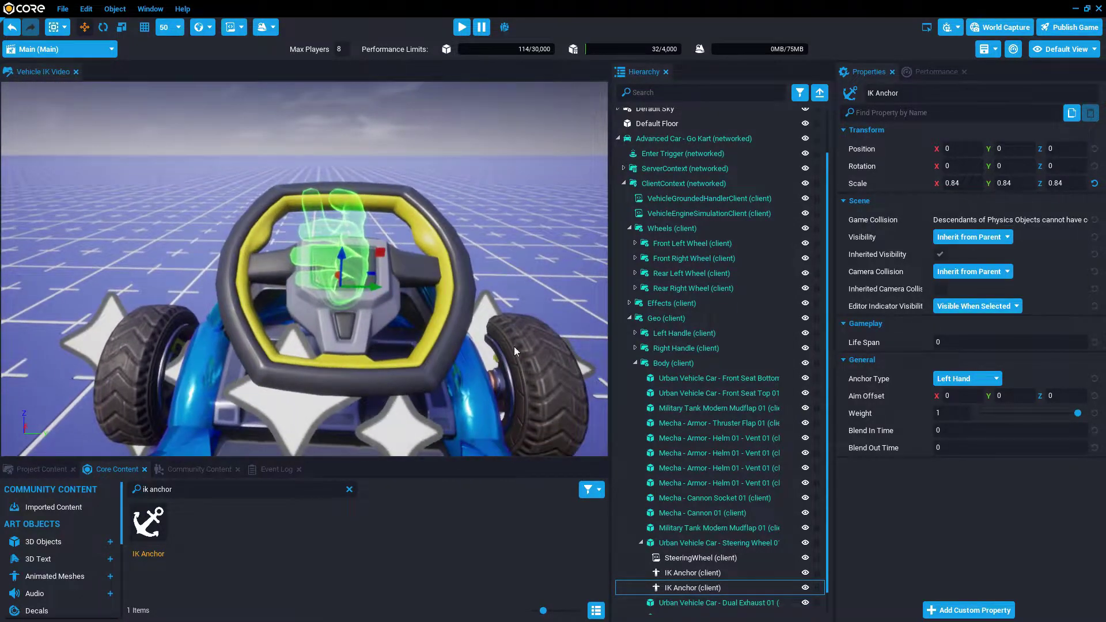
pyautogui.click(684, 575)
pyautogui.click(698, 588)
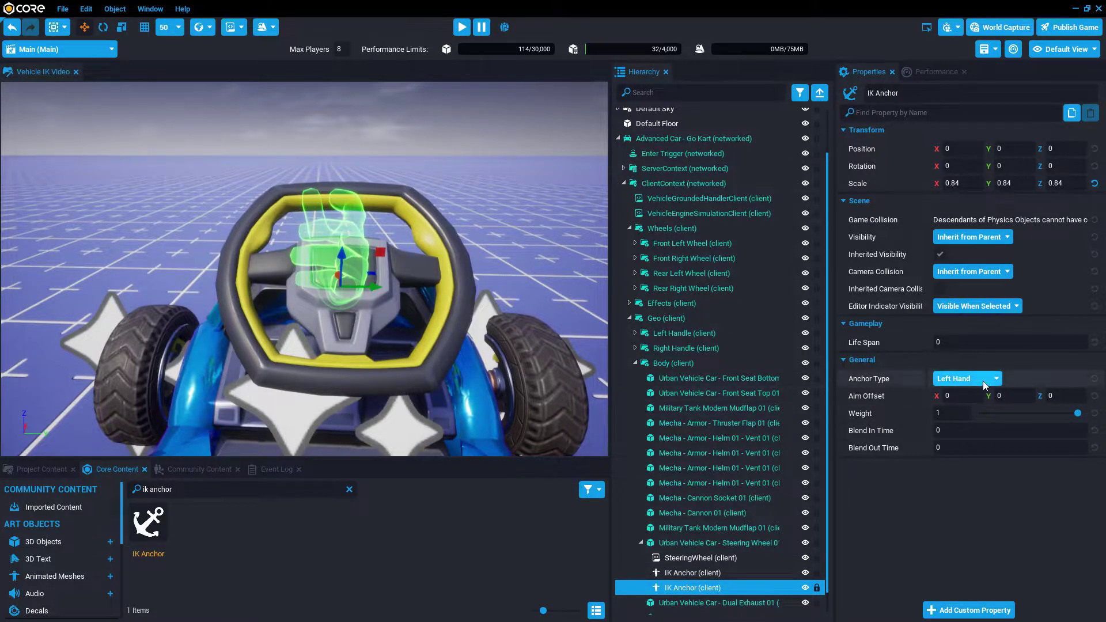
pyautogui.click(960, 385)
pyautogui.click(960, 405)
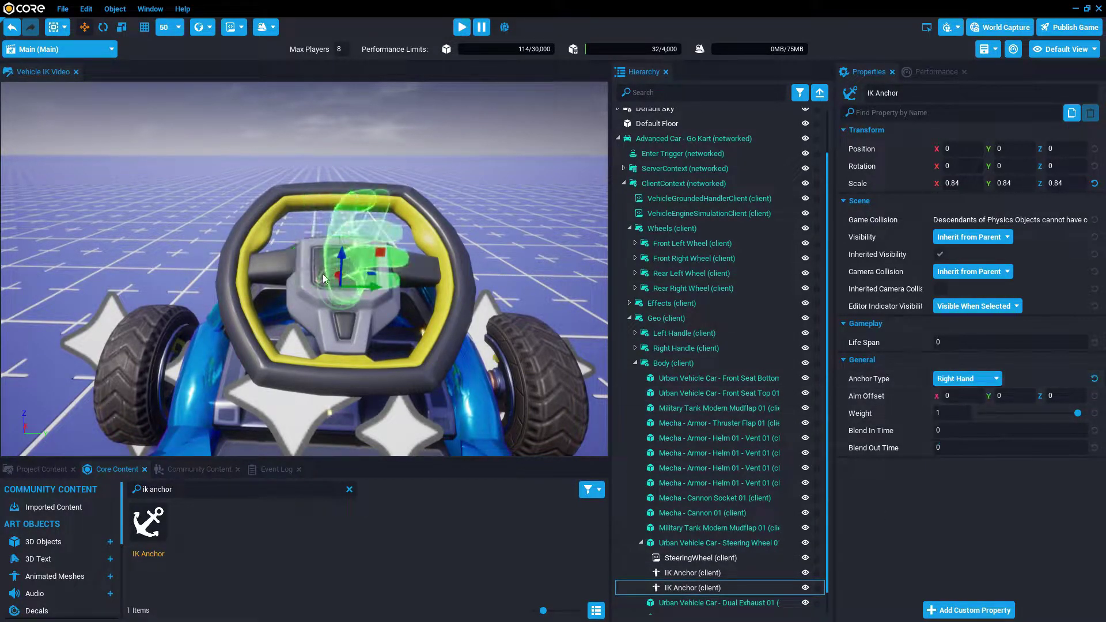
# - Set the editor indicator visibility of both IK anchors to Always Visible
pyautogui.keyDown('shift'); pyautogui.click(680, 573); pyautogui.keyUp('shift')
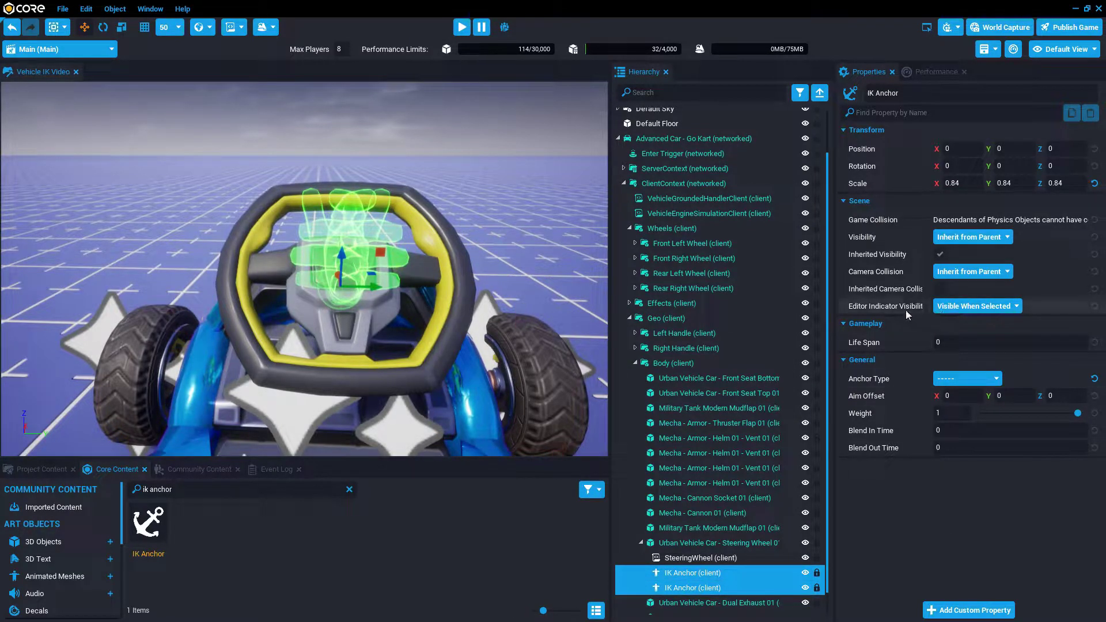
pyautogui.click(956, 305)
pyautogui.click(959, 322)
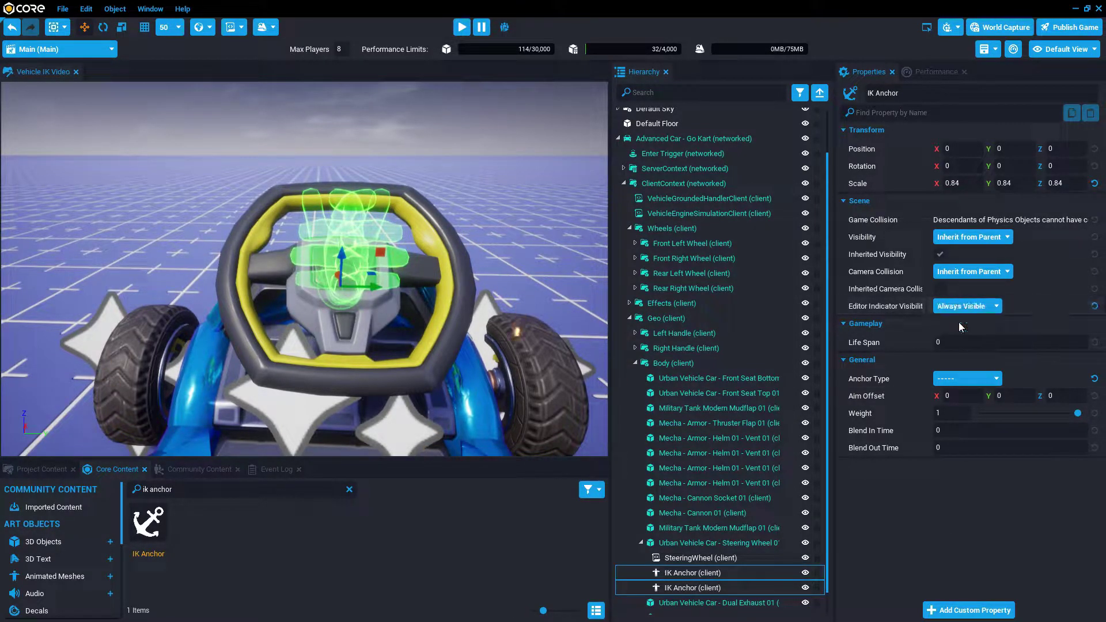
# - Rotate the hand anchors around their local Z axis, the left one to about -177.7 and the right one to about -176.3 degrees
pyautogui.click(700, 576)
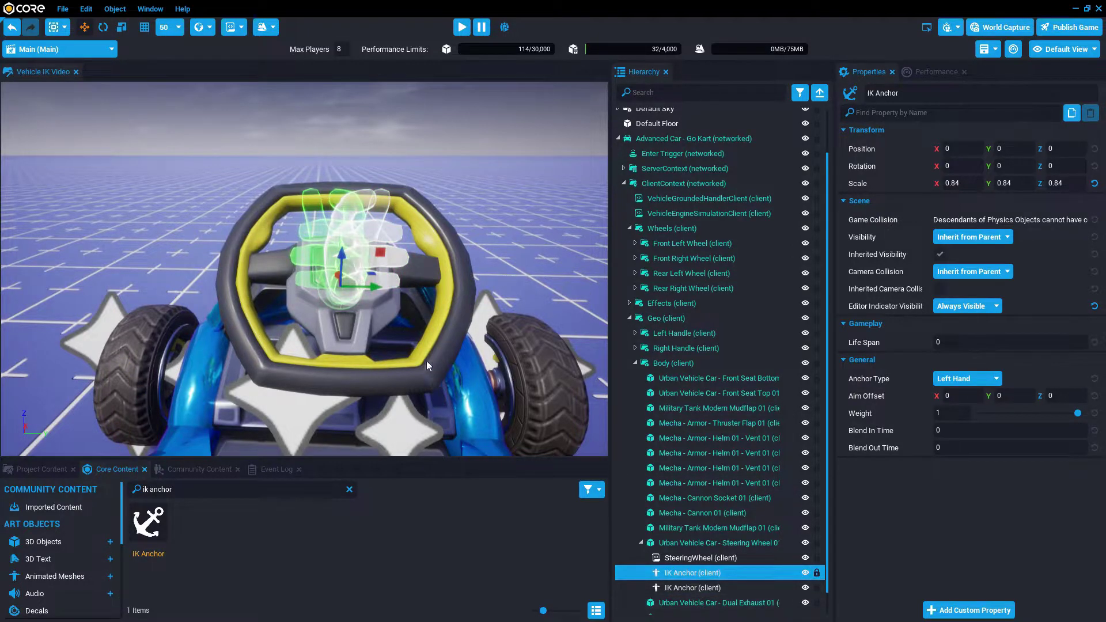
pyautogui.scroll(2, 438, 359)
pyautogui.scroll(-5, 479, 355)
pyautogui.press('e')
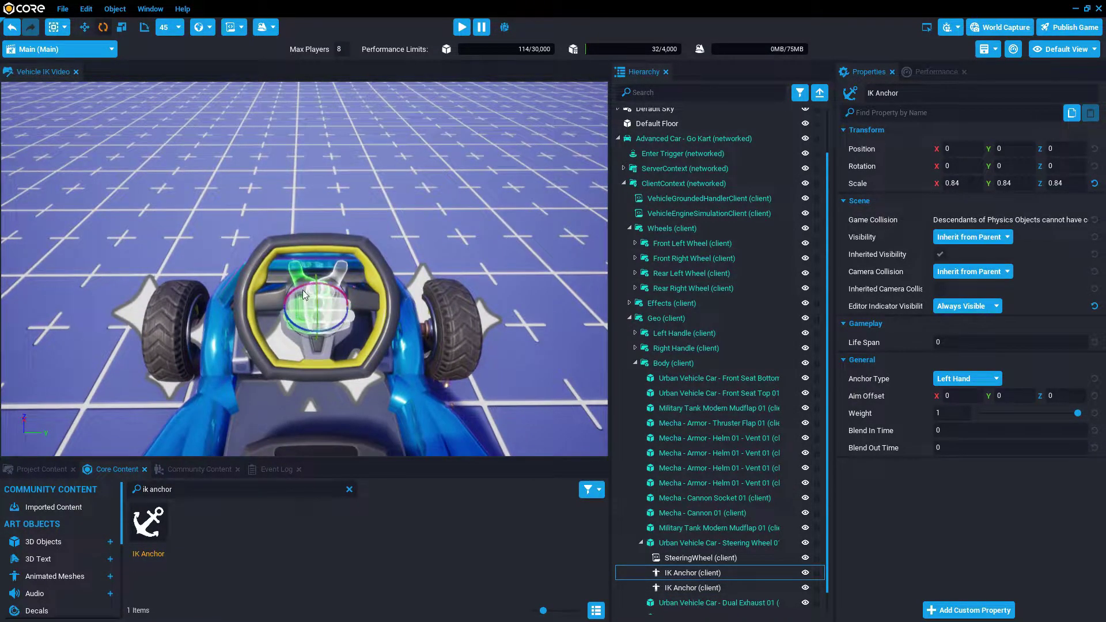
pyautogui.press('t')
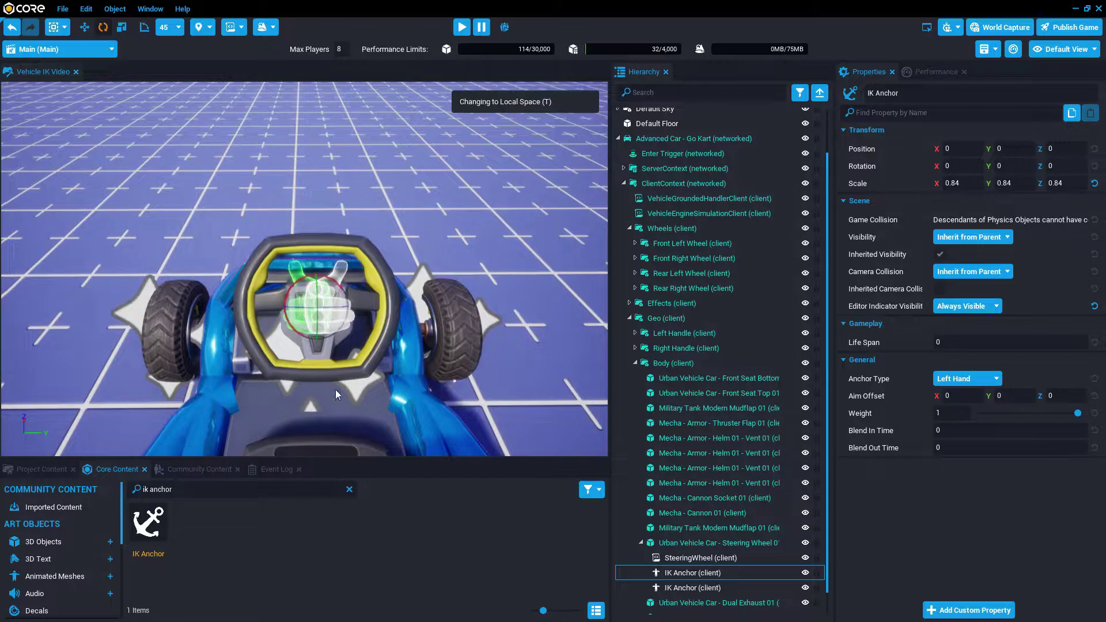
pyautogui.moveTo(303, 307); pyautogui.dragTo(438, 307)
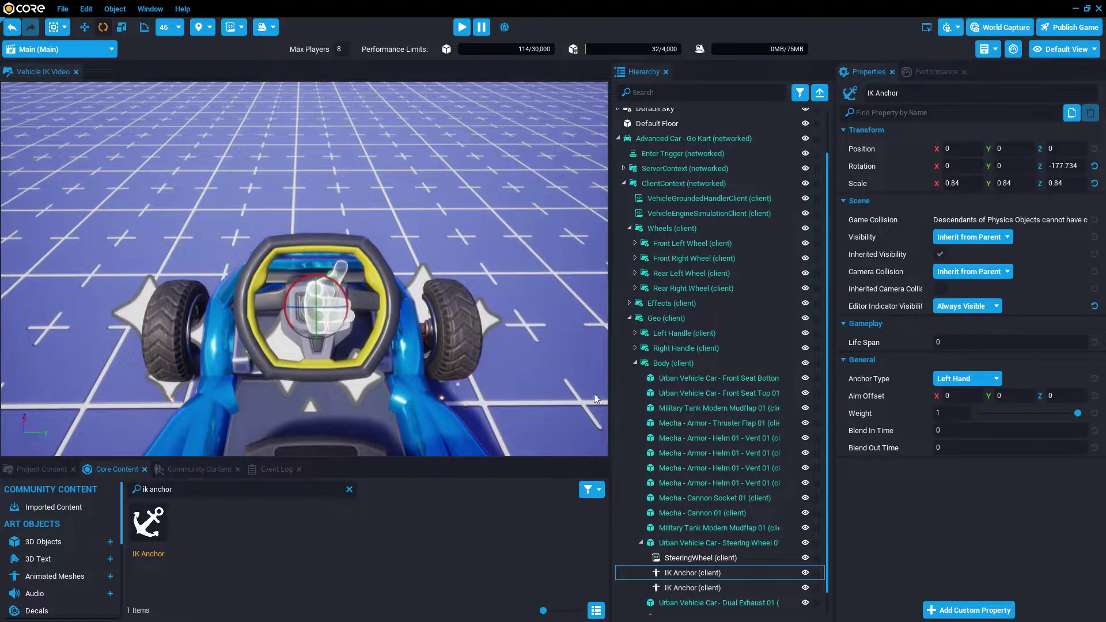
pyautogui.click(692, 586)
pyautogui.moveTo(330, 305); pyautogui.dragTo(189, 313)
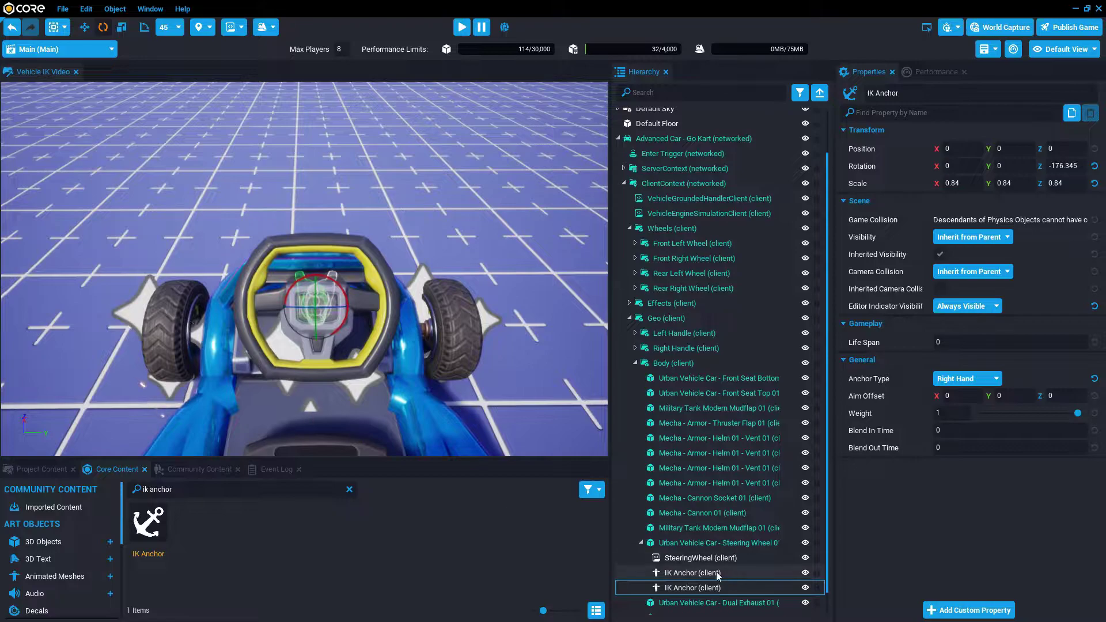
# - Move the hand anchors to opposite sides of the steering wheel, the left one to Y about 22.6 and the right one to about -23.2
pyautogui.press('w')
pyautogui.moveTo(347, 306); pyautogui.dragTo(272, 310)
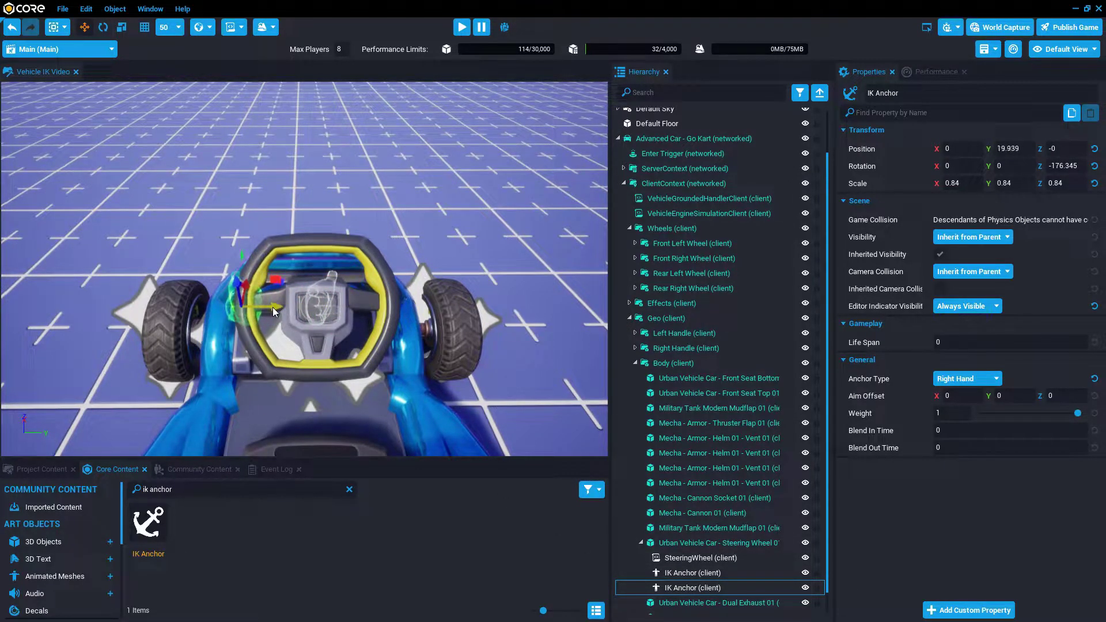
pyautogui.click(683, 573)
pyautogui.moveTo(344, 307); pyautogui.dragTo(442, 310)
pyautogui.click(703, 587)
pyautogui.keyDown('alt'); pyautogui.moveTo(324, 395); pyautogui.dragTo(517, 404); pyautogui.keyUp('alt')
pyautogui.scroll(5, 450, 413)
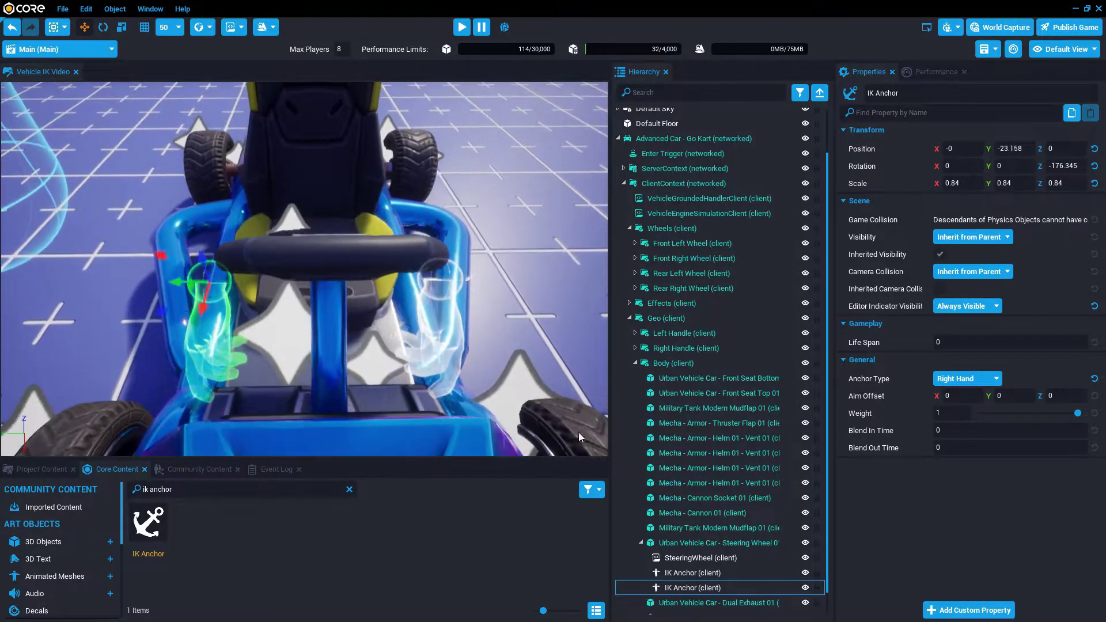
# - Move both hand anchors together along local X to about 15.7, towards the driver's side of the steering wheel
pyautogui.keyDown('ctrl'); pyautogui.click(692, 573); pyautogui.keyUp('ctrl')
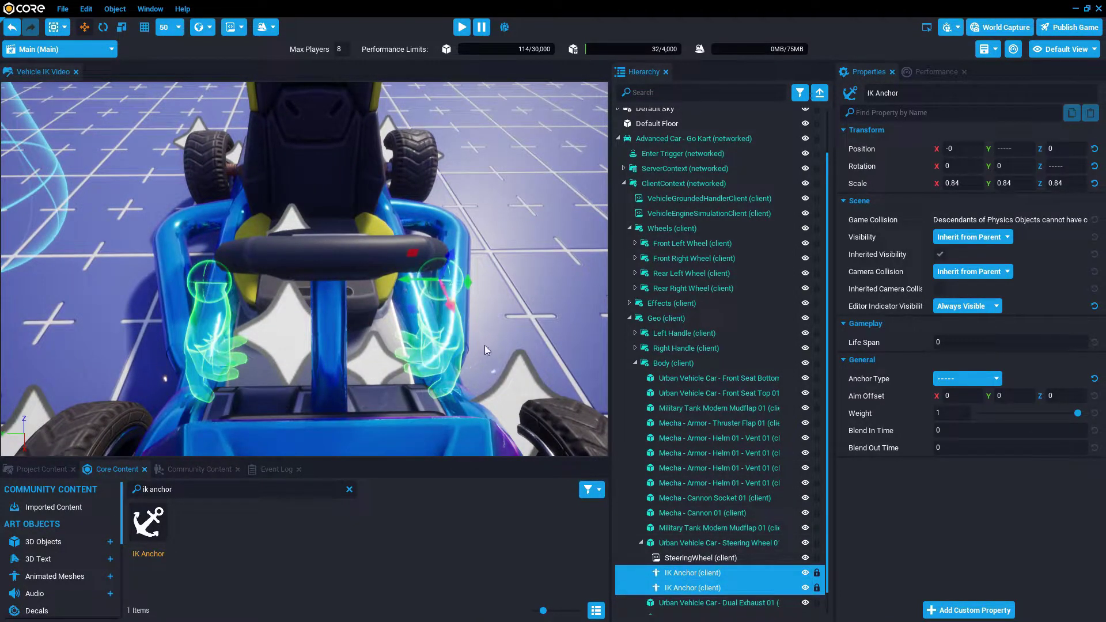
pyautogui.press('t')
pyautogui.press('t')
pyautogui.press('t')
pyautogui.press('t')
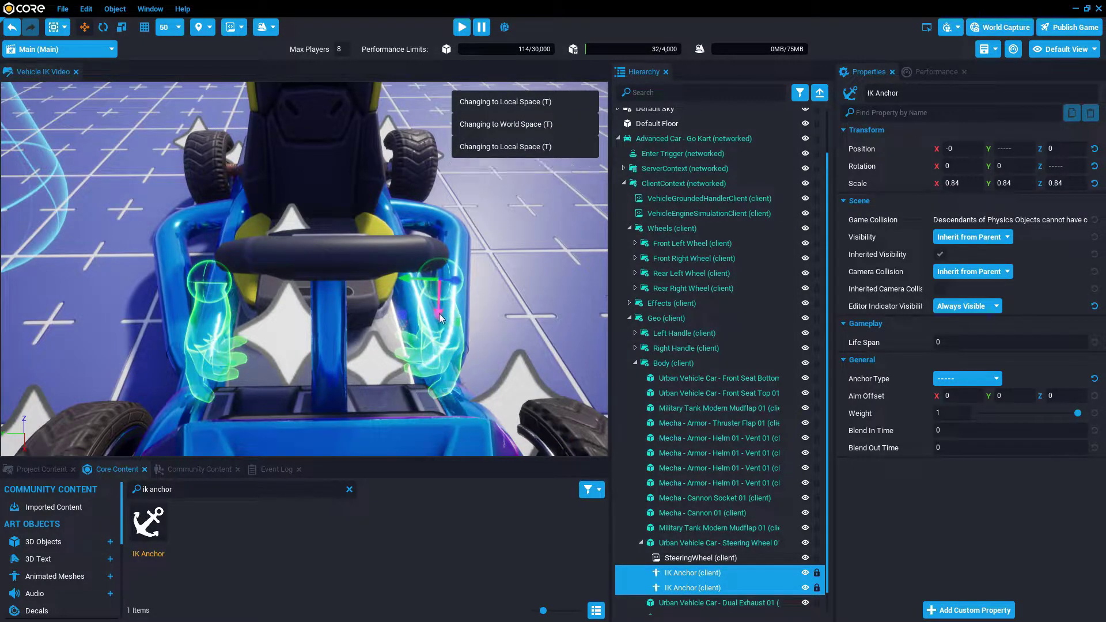
pyautogui.moveTo(440, 314); pyautogui.dragTo(445, 245)
pyautogui.press('f')
pyautogui.keyDown('alt'); pyautogui.moveTo(430, 376); pyautogui.dragTo(520, 344); pyautogui.keyUp('alt')
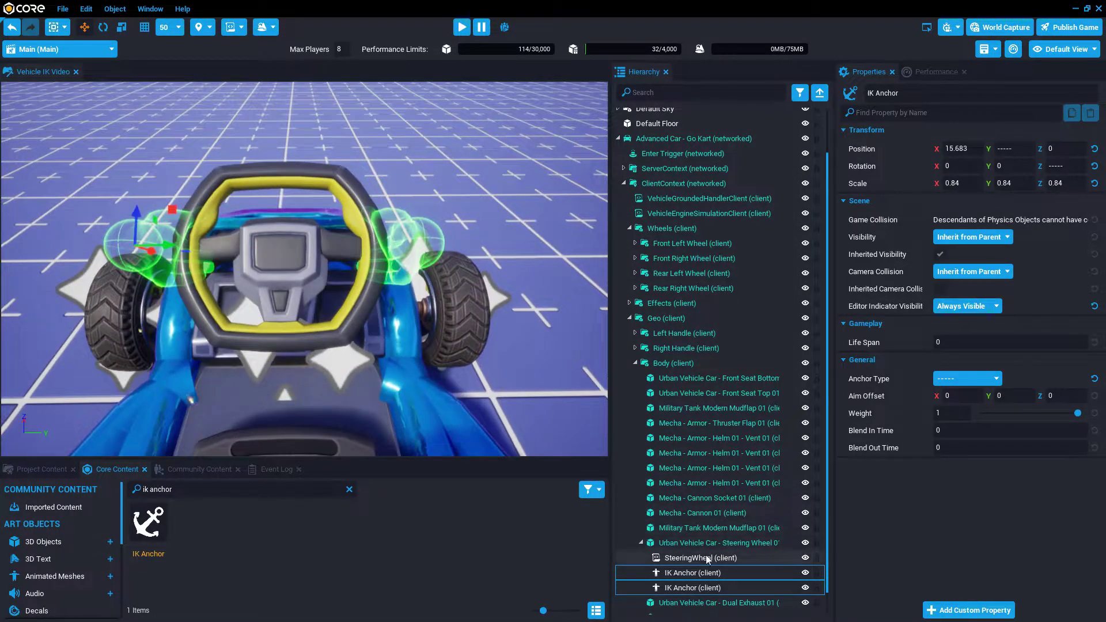
# - Nudge the hand anchors inward onto the wheel rim, the left one to Y about 21.5 and the right one to about -21.1
pyautogui.click(694, 572)
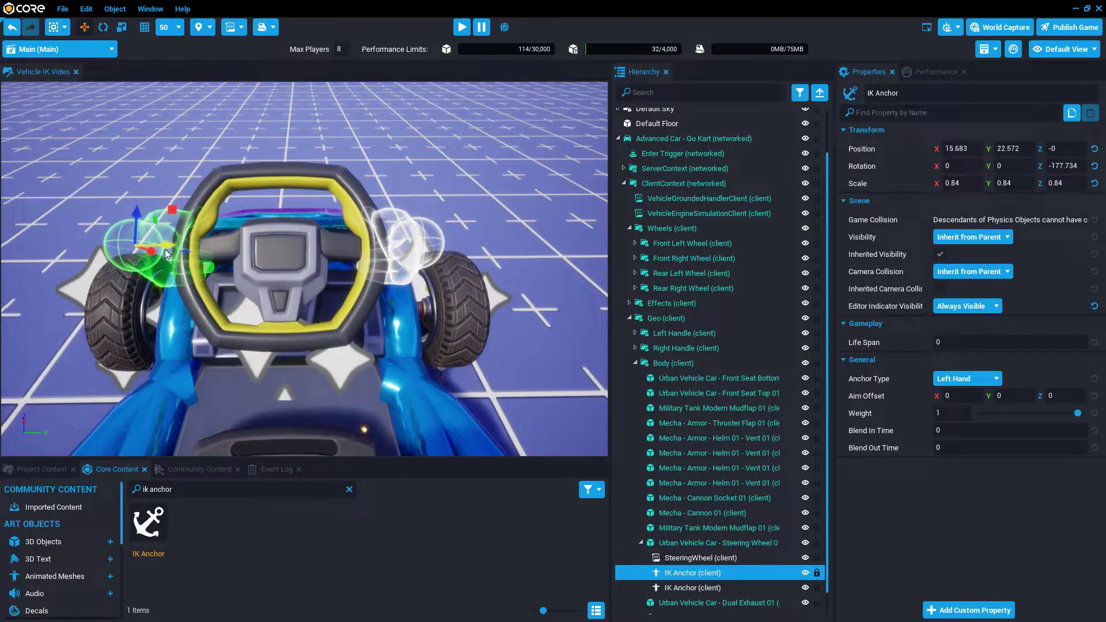
pyautogui.click(703, 589)
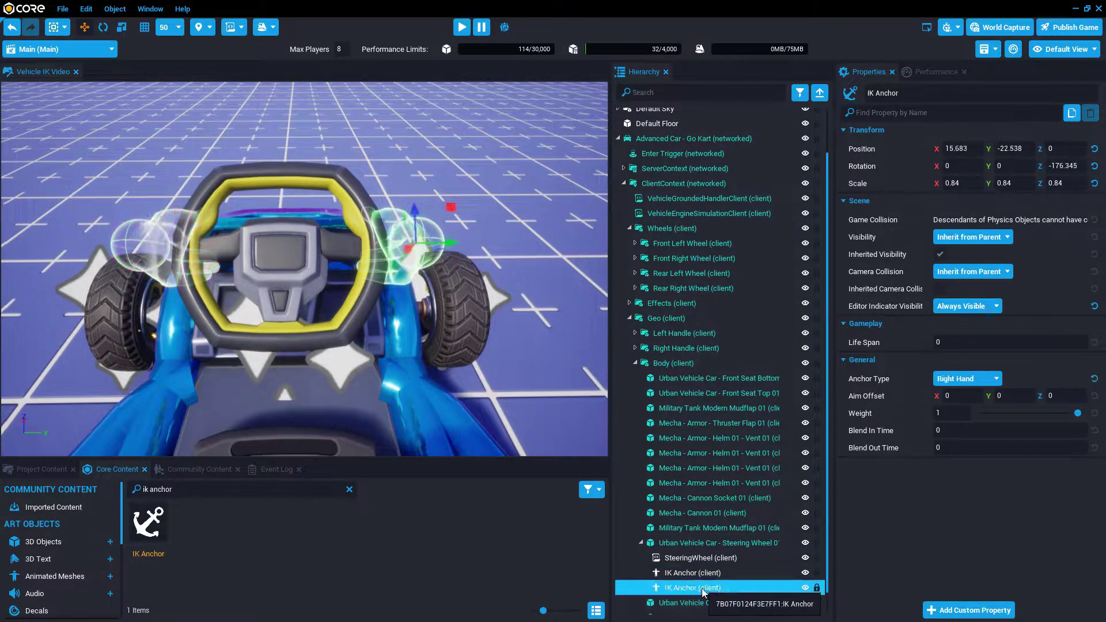
pyautogui.moveTo(448, 242); pyautogui.dragTo(441, 245)
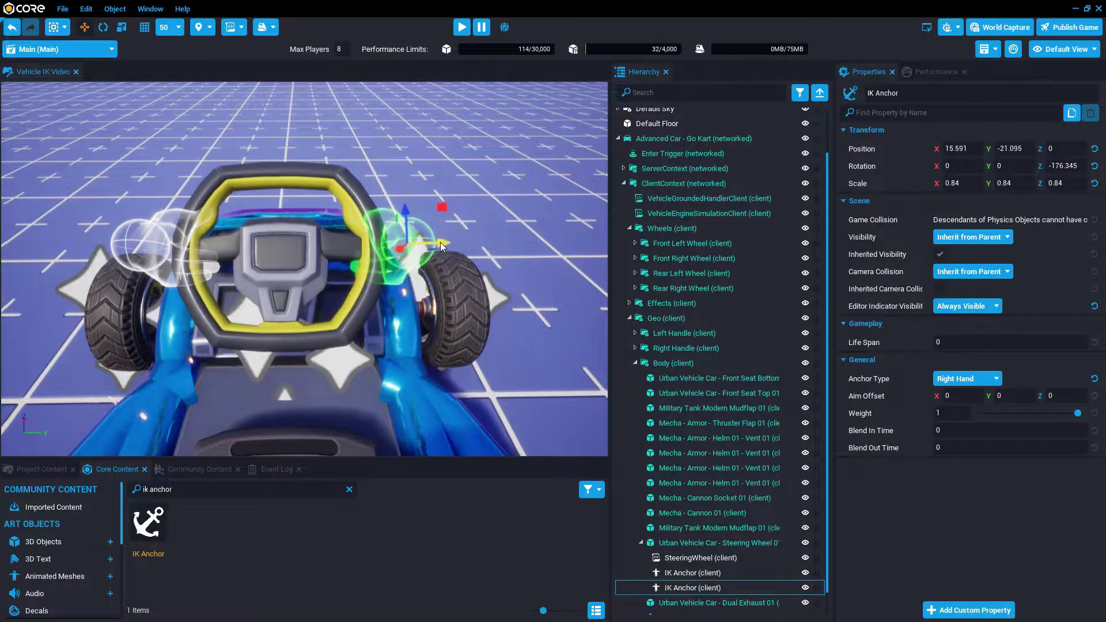
pyautogui.keyDown('alt'); pyautogui.moveTo(262, 364); pyautogui.dragTo(157, 258); pyautogui.keyUp('alt')
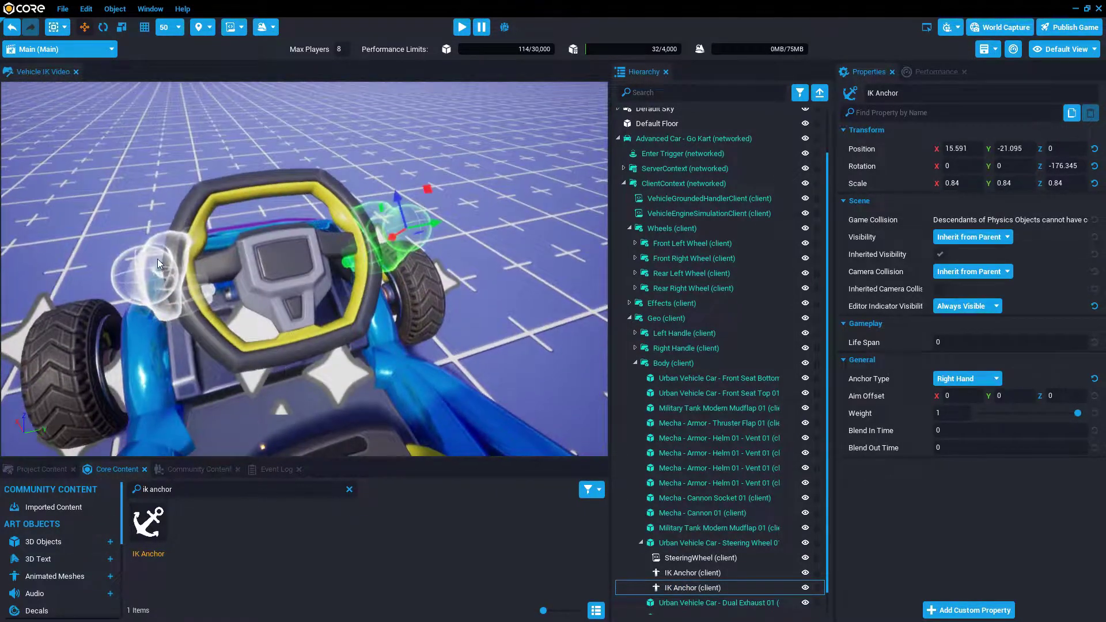
# - Try rotating the left hand anchor to adjust its grip on the steering wheel, and undo the rotation
pyautogui.click(696, 572)
pyautogui.press('e')
pyautogui.moveTo(172, 292); pyautogui.dragTo(171, 274)
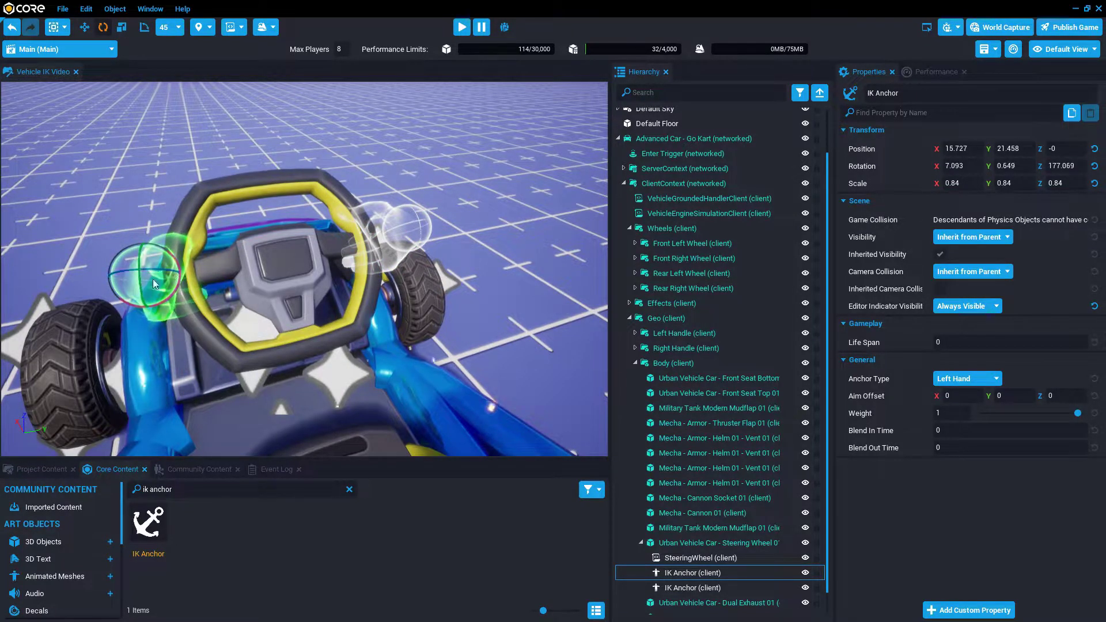
pyautogui.hotkey('ctrl', 'z')
pyautogui.hotkey('ctrl', 'z')
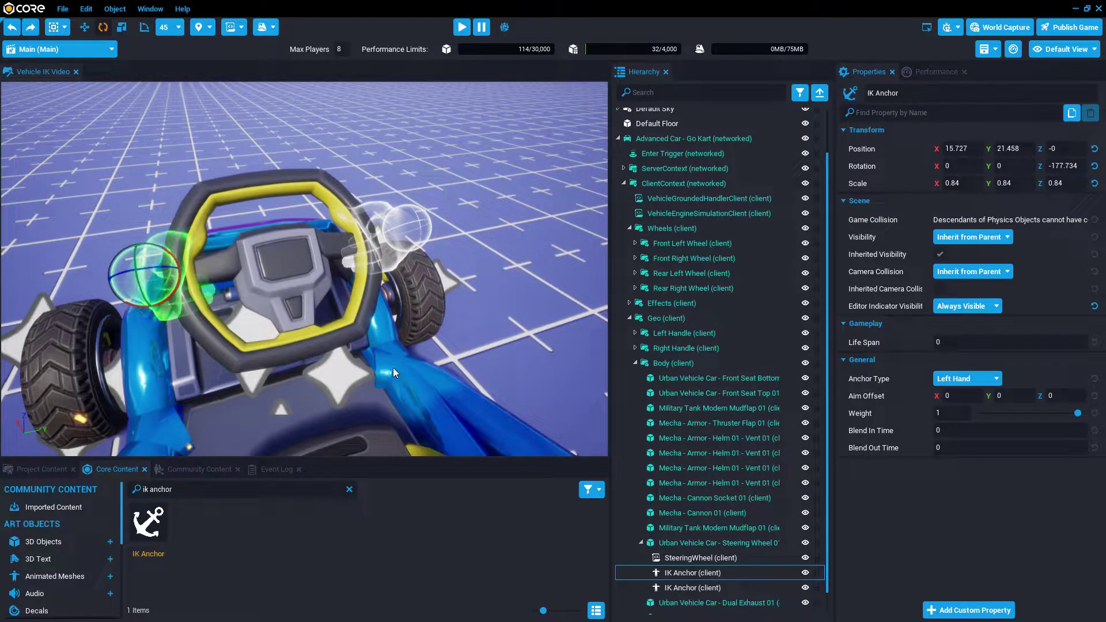
# - Open the VehicleDrivingIK script from the project scripts to examine its driver entered and exited handlers, and close it
pyautogui.keyDown('alt'); pyautogui.moveTo(481, 182); pyautogui.dragTo(201, 219); pyautogui.keyUp('alt')
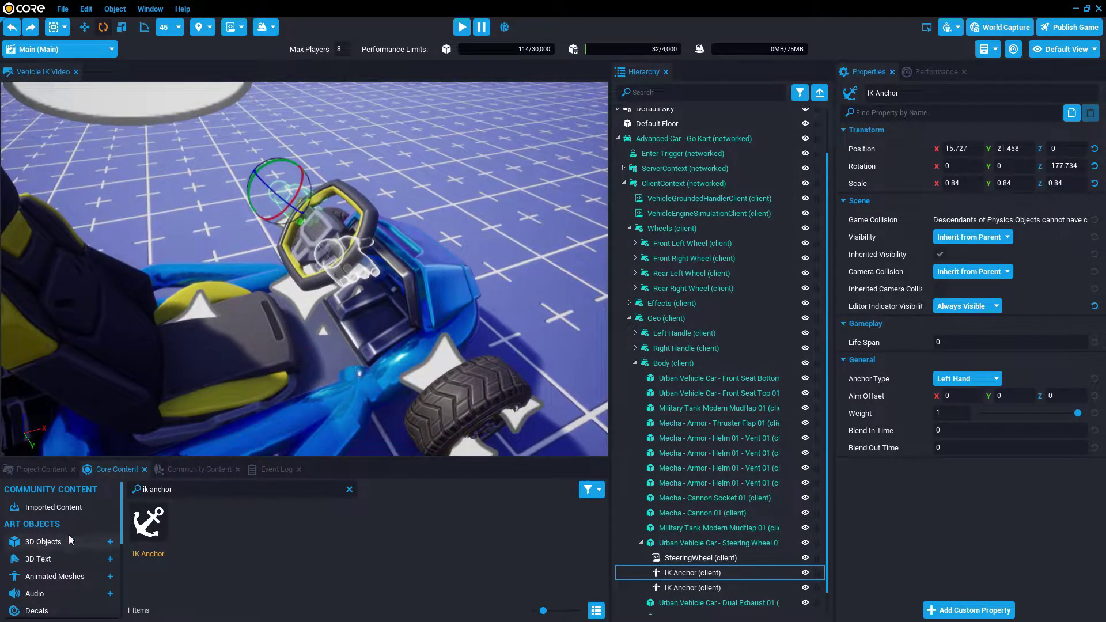
pyautogui.click(44, 473)
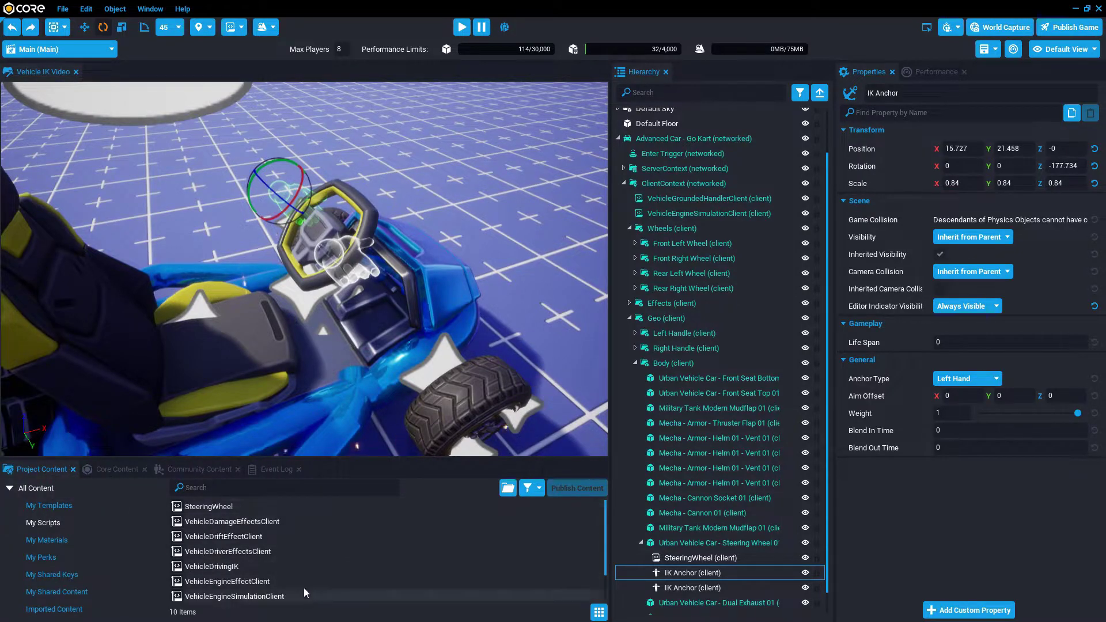
pyautogui.click(211, 567)
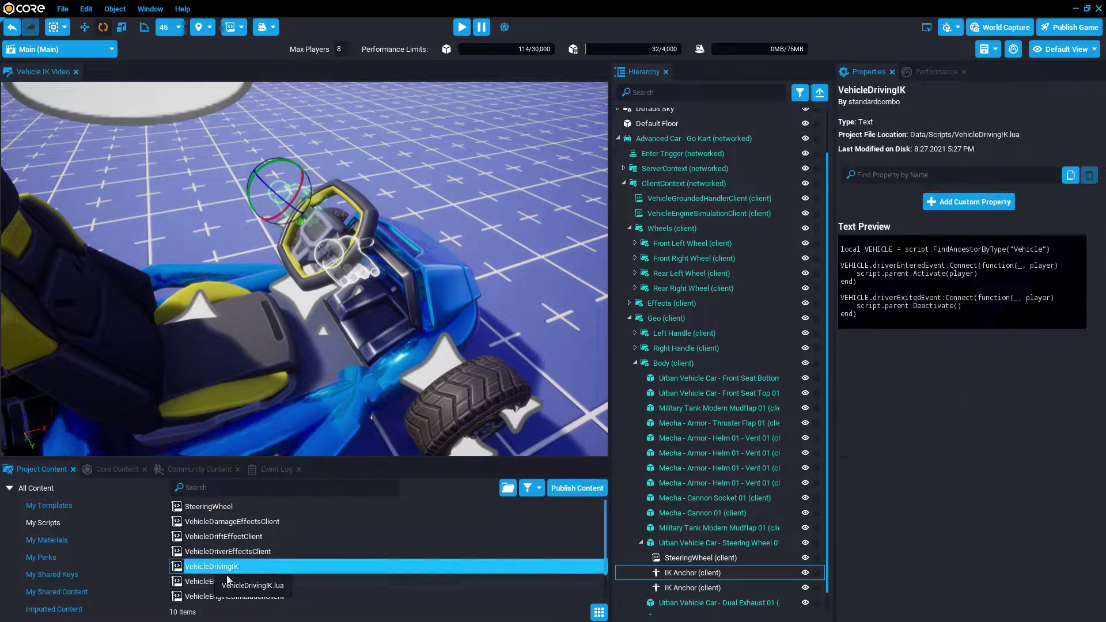
pyautogui.doubleClick(224, 568)
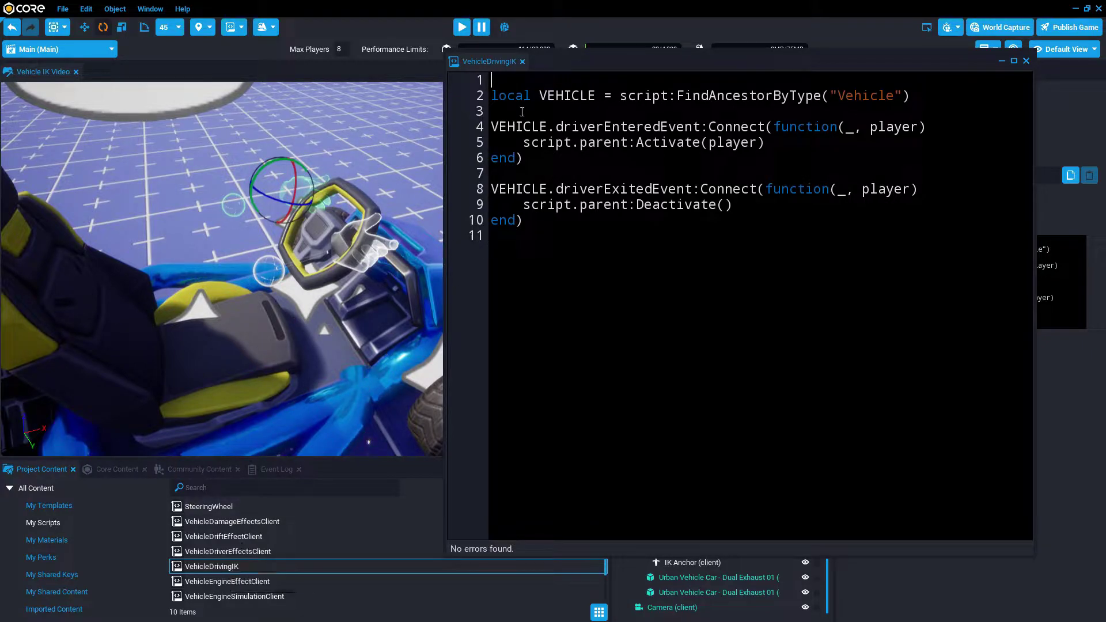
pyautogui.click(522, 61)
# - Add the VehicleDrivingIK script as a child of each of the two IK anchors
pyautogui.moveTo(288, 567); pyautogui.dragTo(690, 574)
pyautogui.scroll(-1, 741, 524)
pyautogui.moveTo(219, 567); pyautogui.dragTo(683, 580)
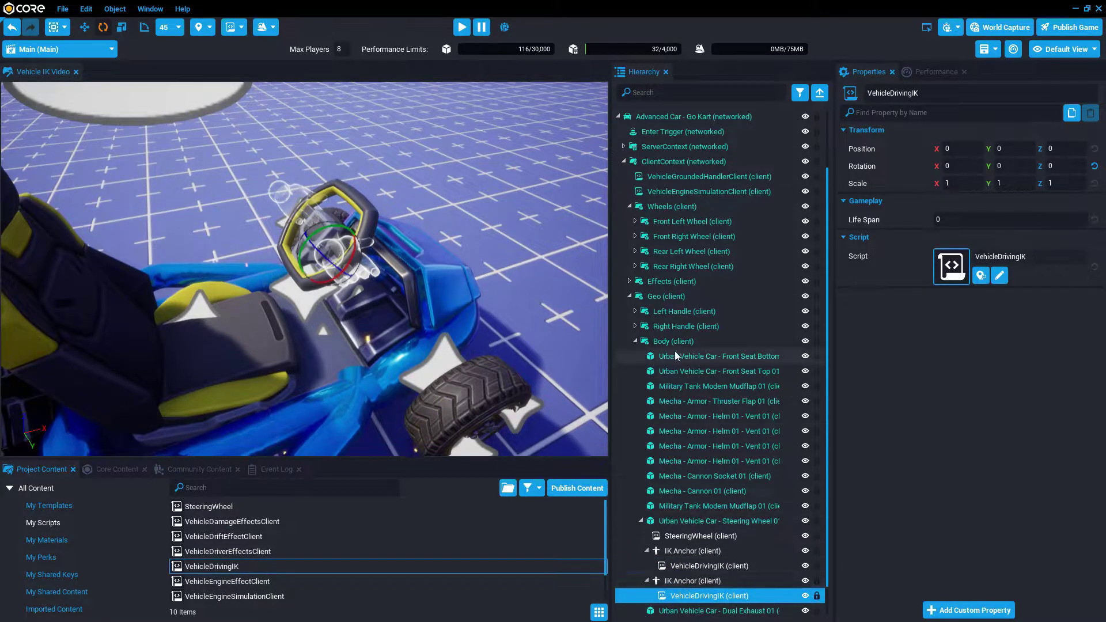
# - Run a game preview to examine the driver's hands on the go kart's steering wheel, and end the preview
pyautogui.click(461, 27)
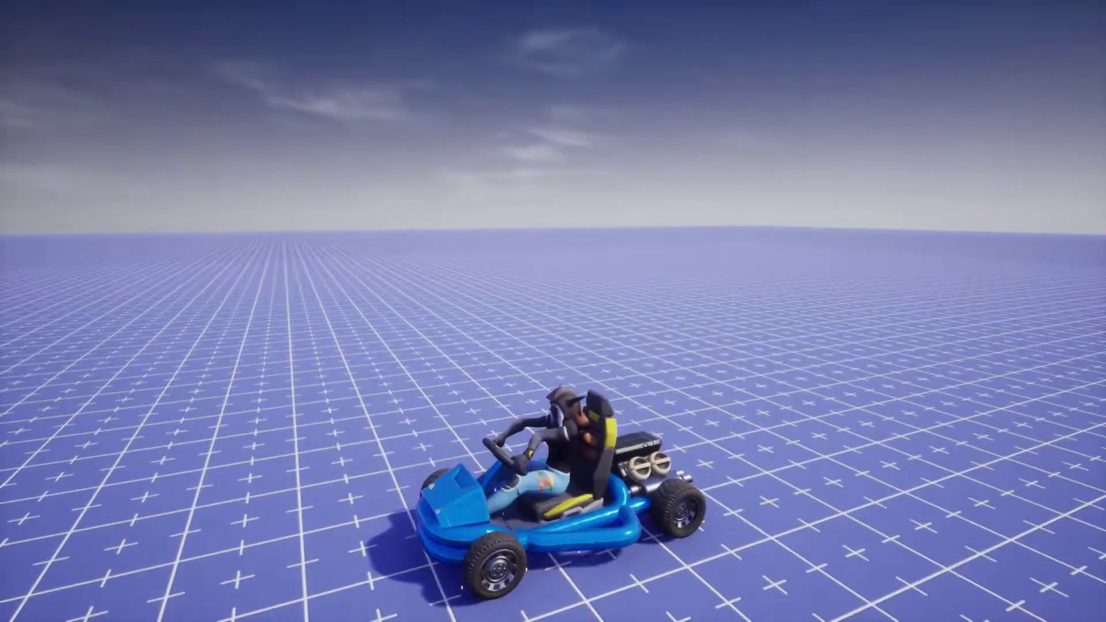
pyautogui.press('=')
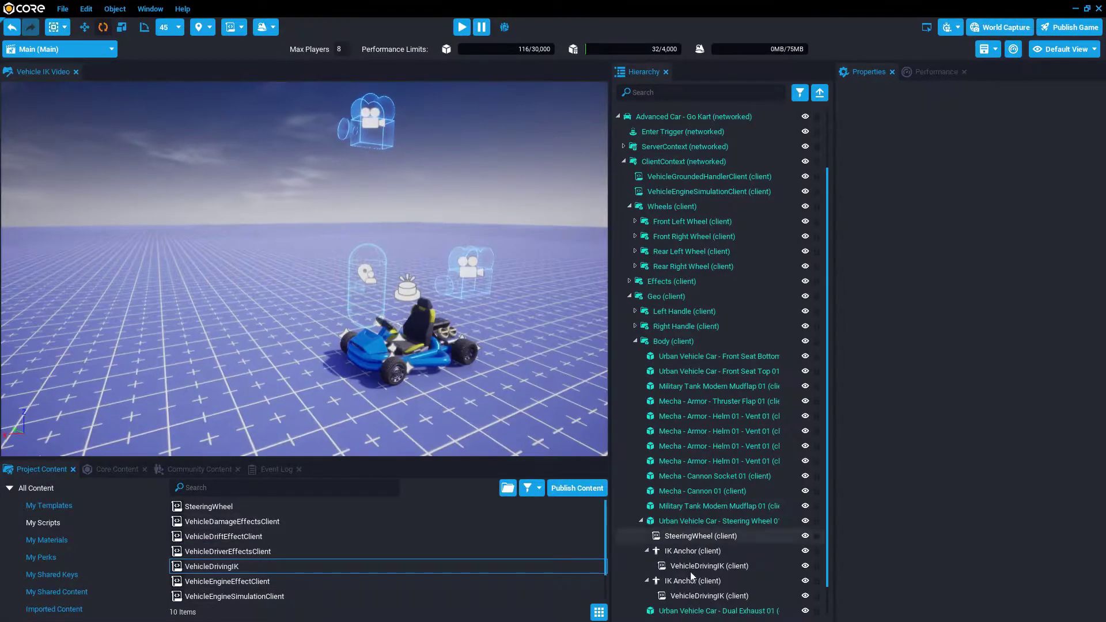
# - Set the left hand IK anchor's Aim Offset X to about -19.553 so the elbow target moves up
pyautogui.click(702, 552)
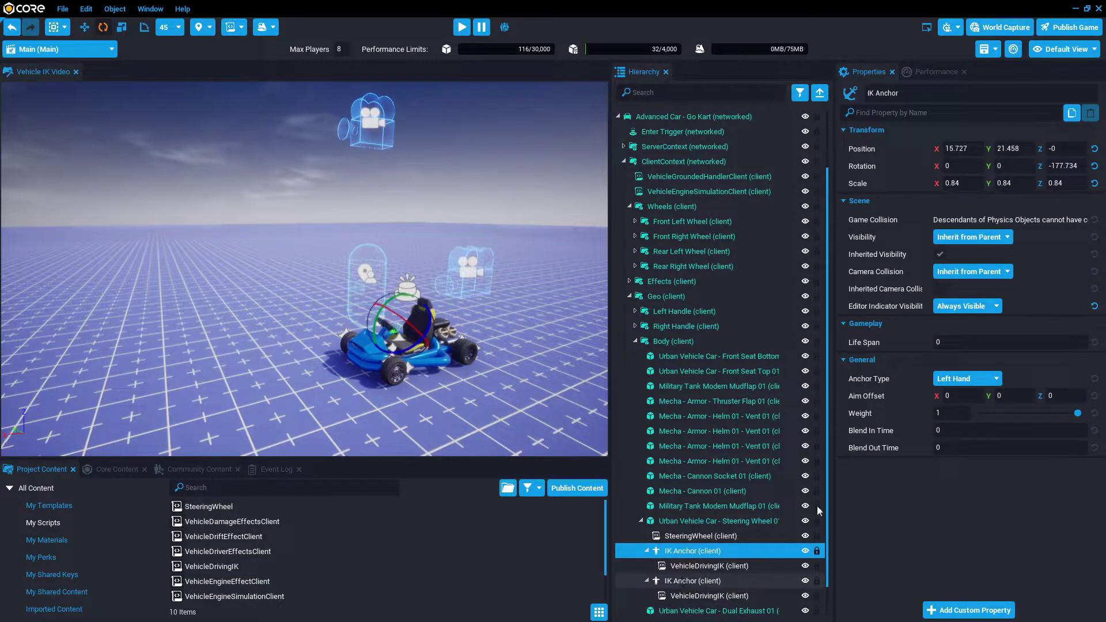
pyautogui.moveTo(878, 398)
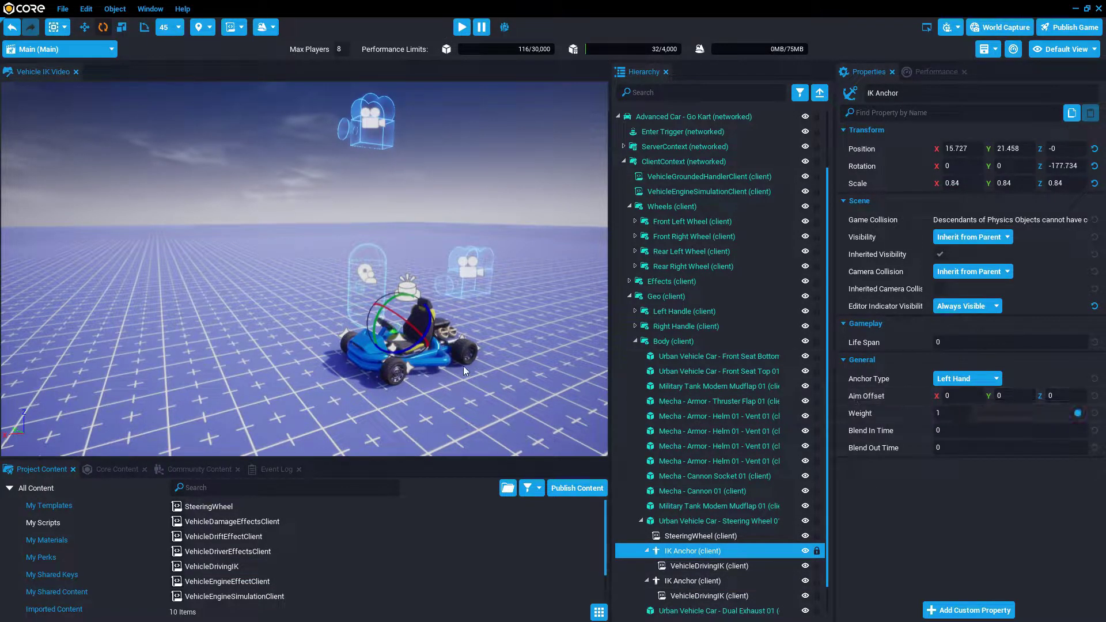
pyautogui.scroll(4, 470, 363)
pyautogui.scroll(2, 320, 343)
pyautogui.click(465, 427)
pyautogui.scroll(3, 465, 427)
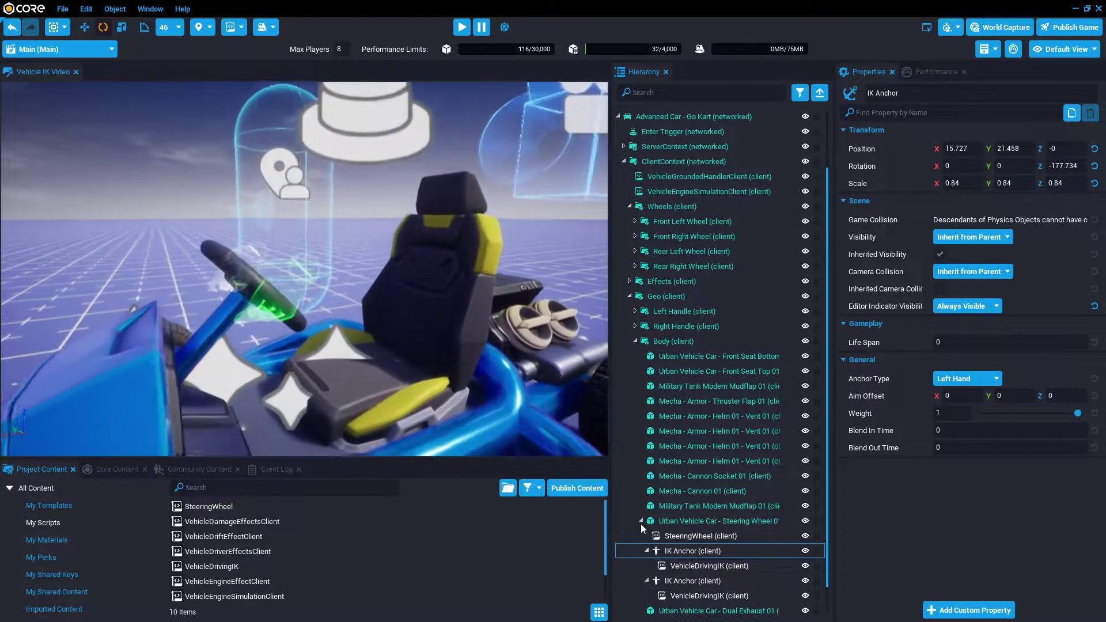
pyautogui.keyDown('alt'); pyautogui.moveTo(461, 372); pyautogui.dragTo(525, 362); pyautogui.keyUp('alt')
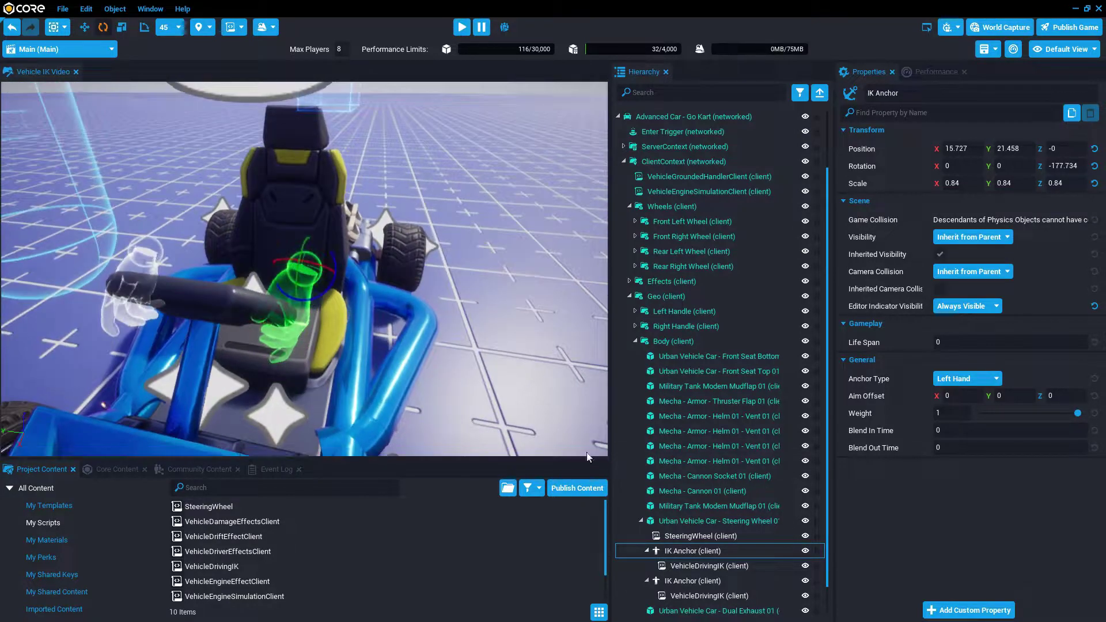
pyautogui.click(945, 397)
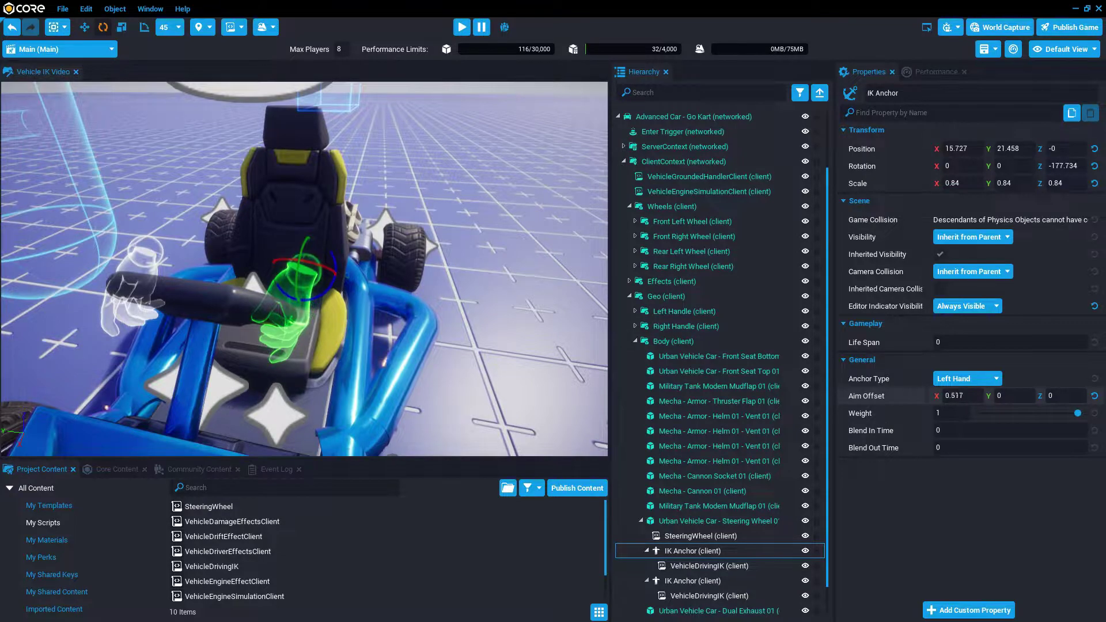
pyautogui.moveTo(946, 397); pyautogui.dragTo(928, 397)
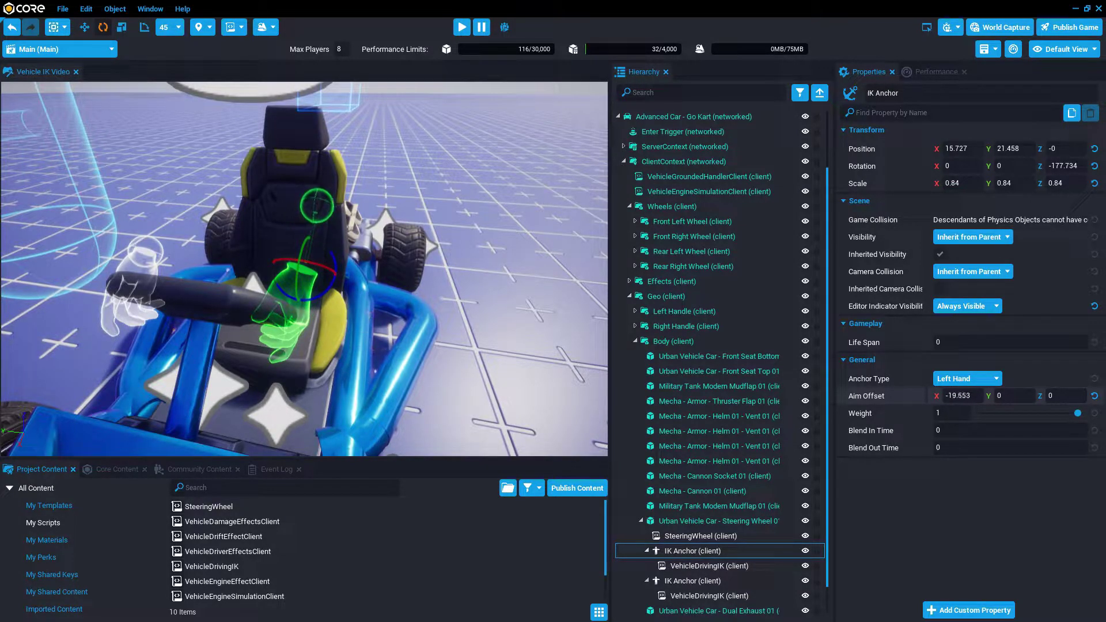
# - Set the right hand IK anchor's Aim Offset X to about -20.485
pyautogui.click(690, 580)
pyautogui.click(947, 397)
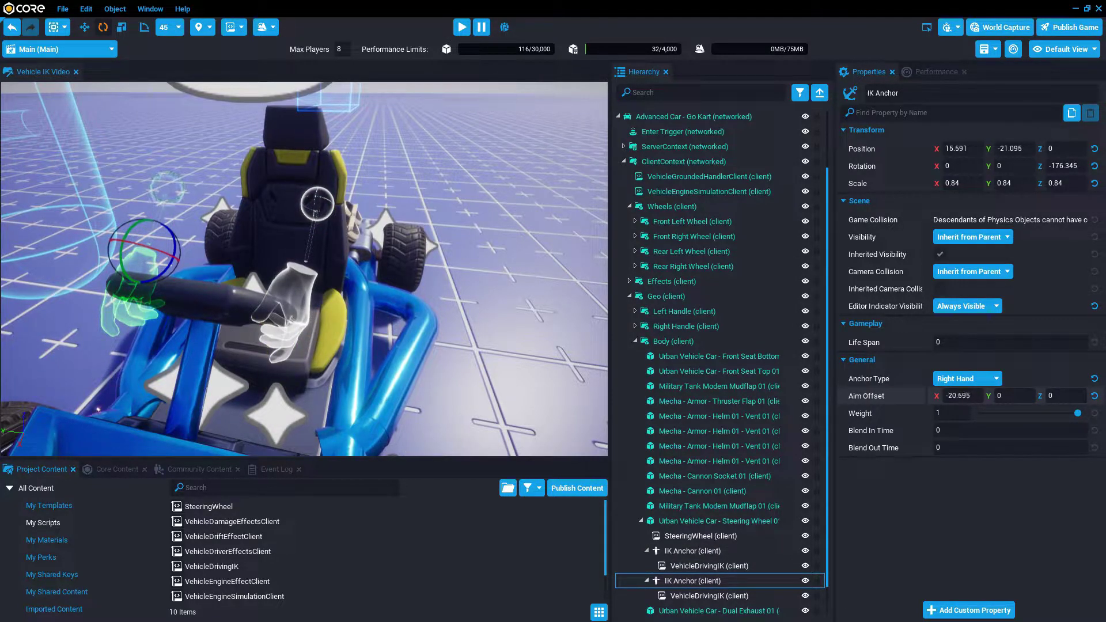
pyautogui.moveTo(511, 250); pyautogui.dragTo(467, 278, button='right')
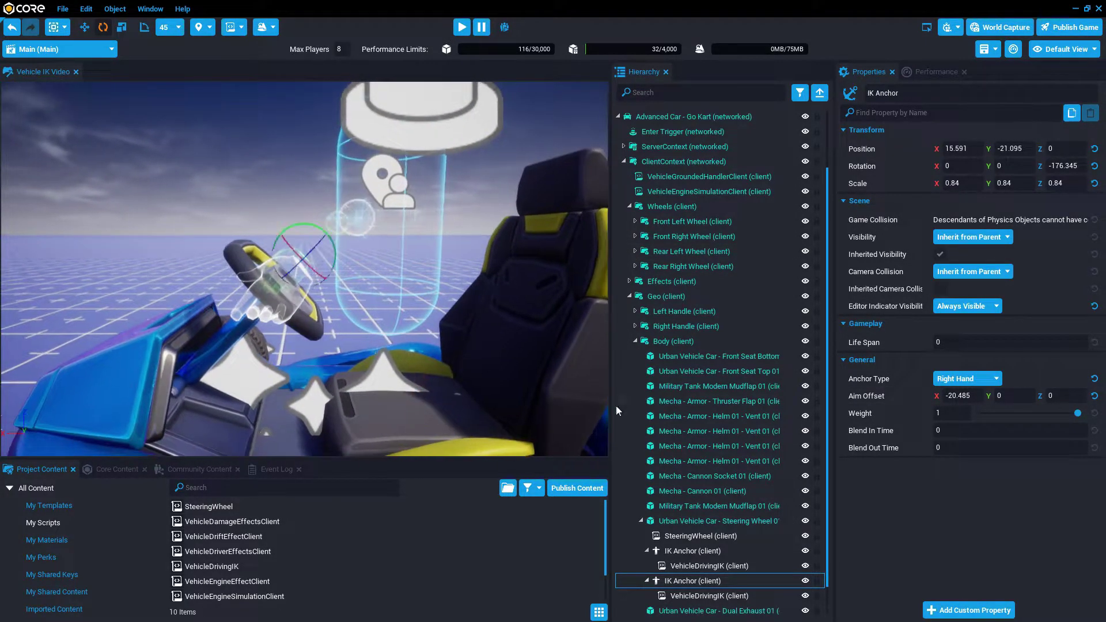
# - Rotate and shift both hand IK anchors together to fit the hands' grip to the steering wheel rim
pyautogui.keyDown('ctrl'); pyautogui.click(692, 552); pyautogui.keyUp('ctrl')
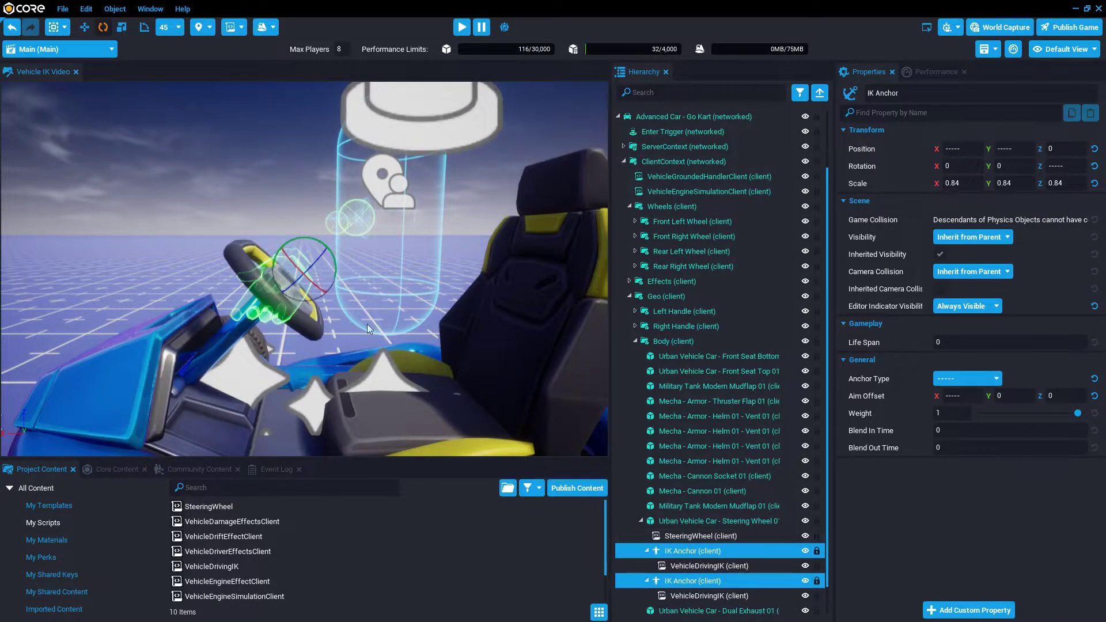
pyautogui.moveTo(331, 252); pyautogui.dragTo(283, 277)
pyautogui.press('w')
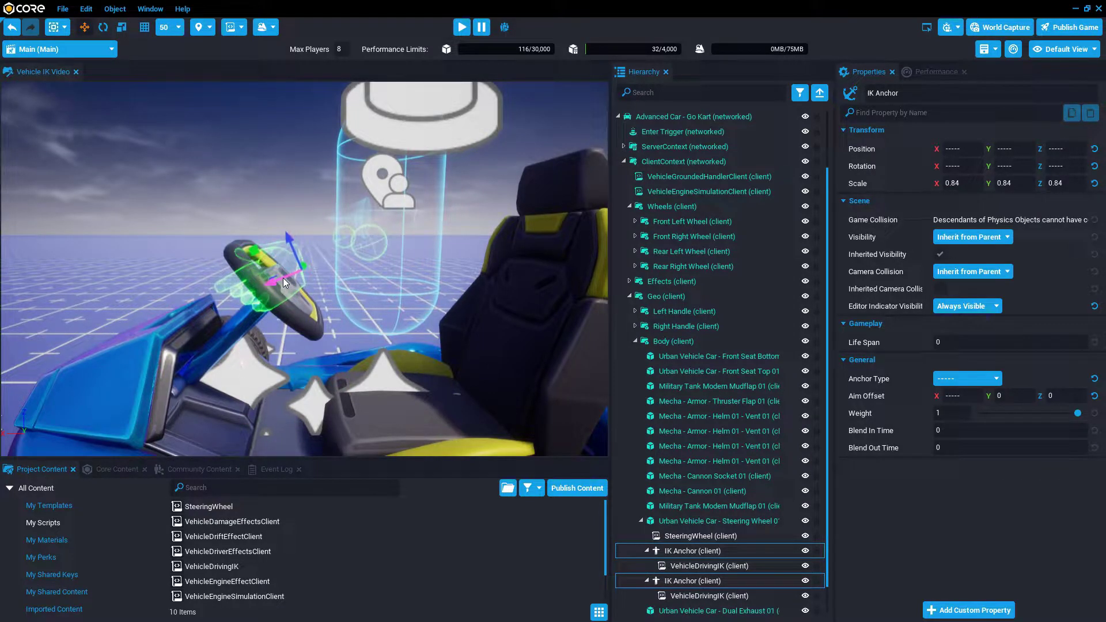
pyautogui.press('e')
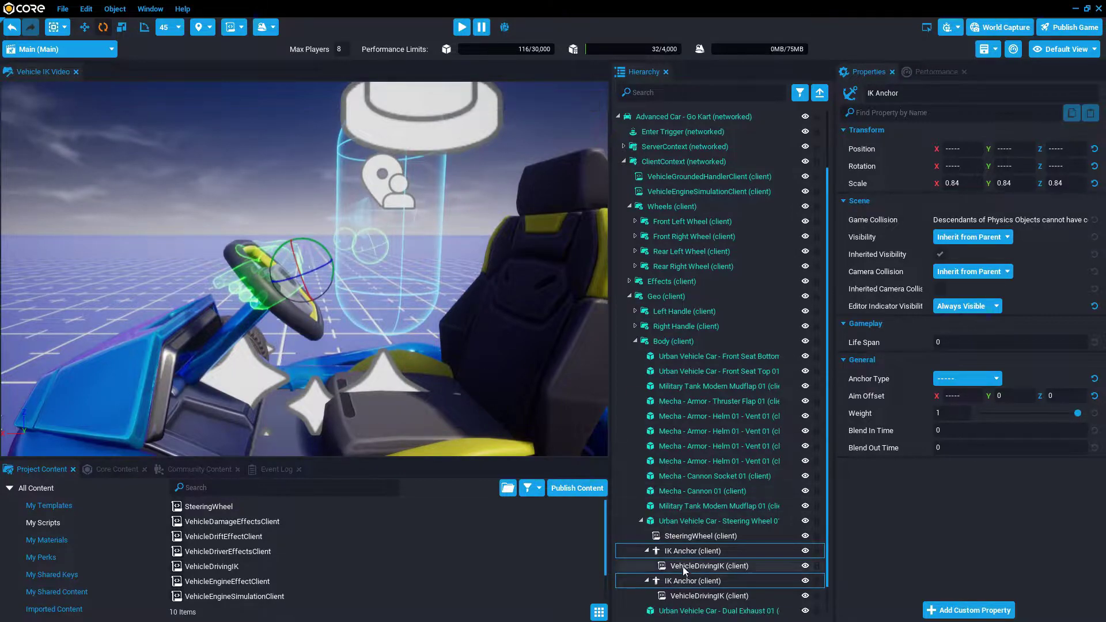
# - Set the Aim Offset of both hand IK anchors to 0 on Y and about -10.048 on Z
pyautogui.click(1003, 397)
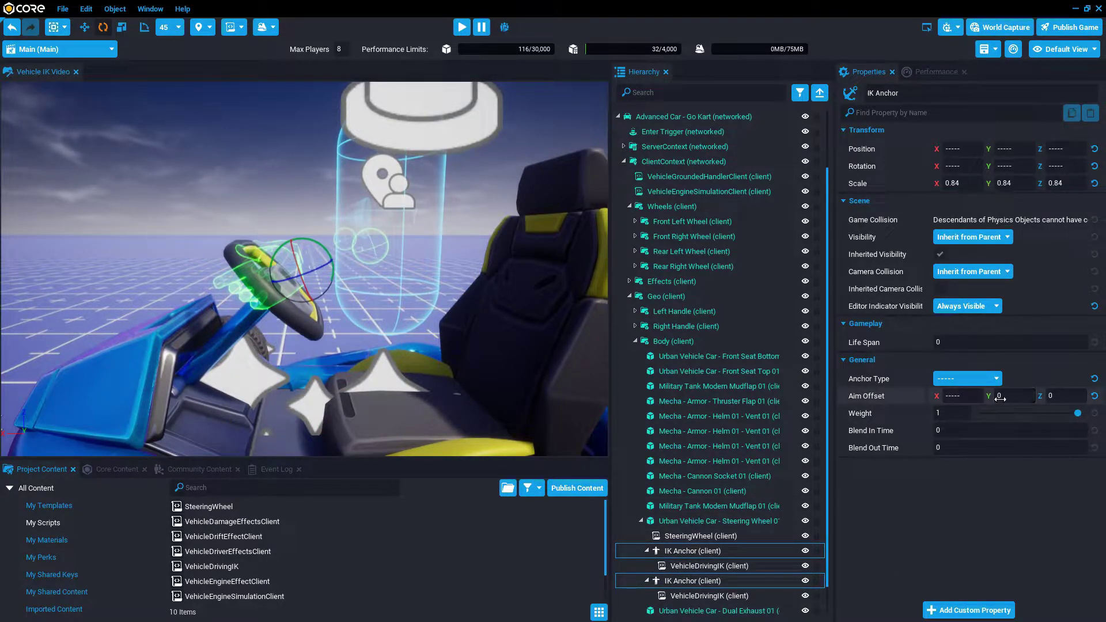
pyautogui.write('0')
pyautogui.press('Return')
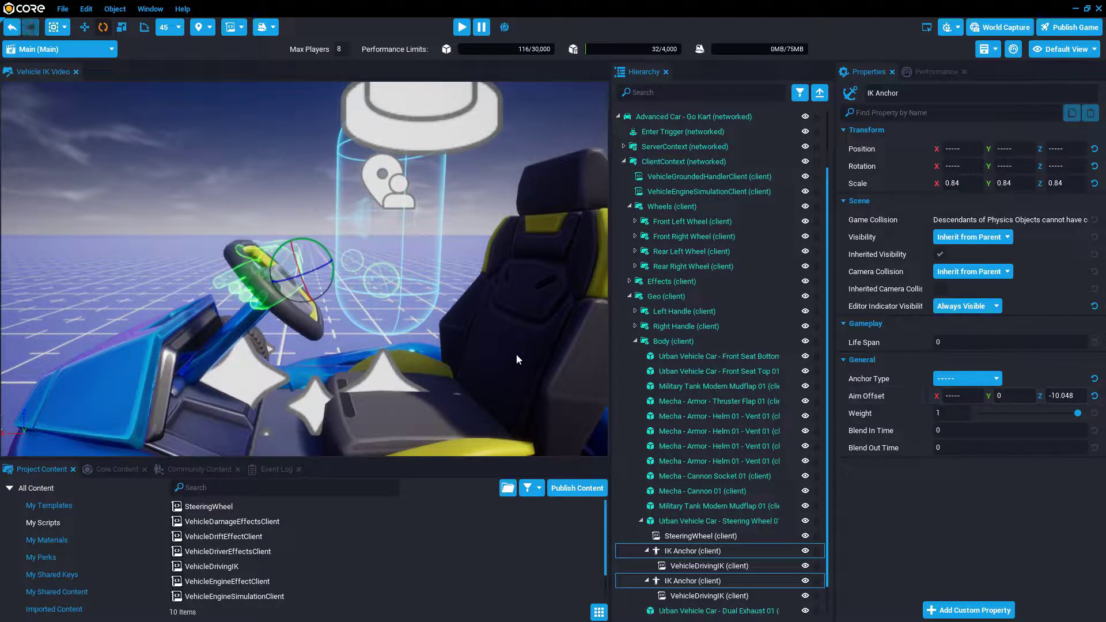
# - Drive the go kart in a full-screen game preview to examine the driver's arms and hands, and end the preview
pyautogui.click(461, 27)
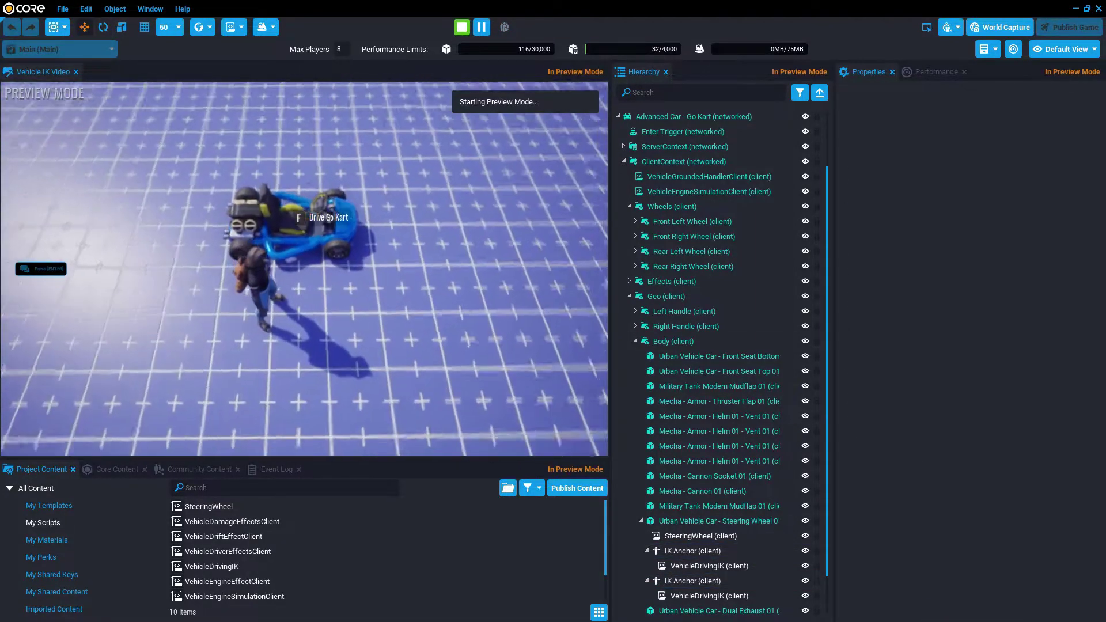
pyautogui.press('f')
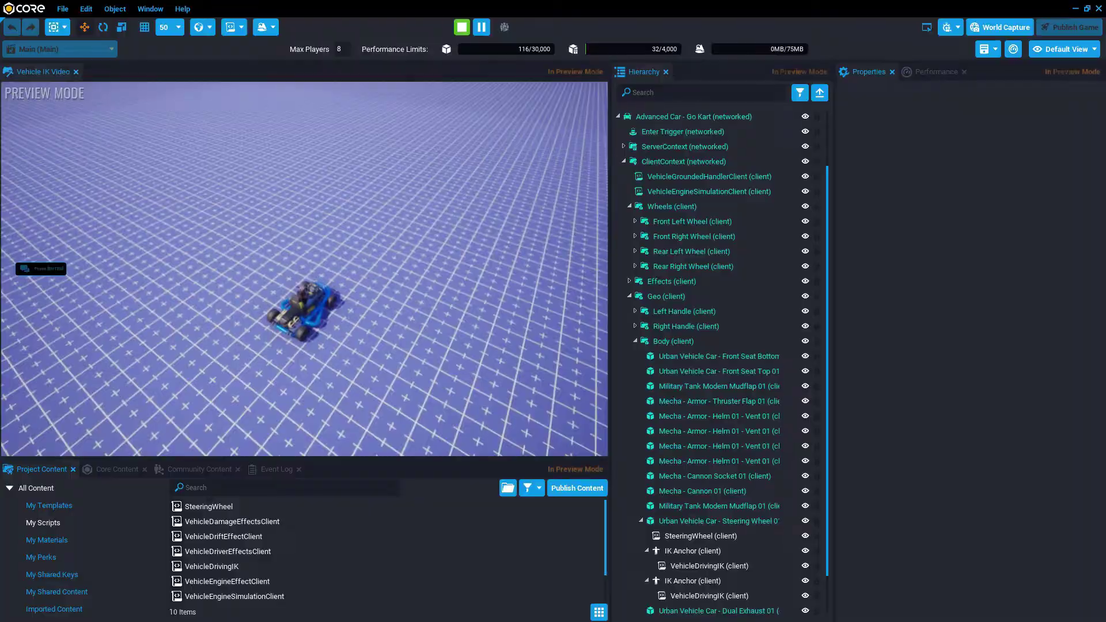
pyautogui.press('F11')
pyautogui.press('f')
pyautogui.press('f')
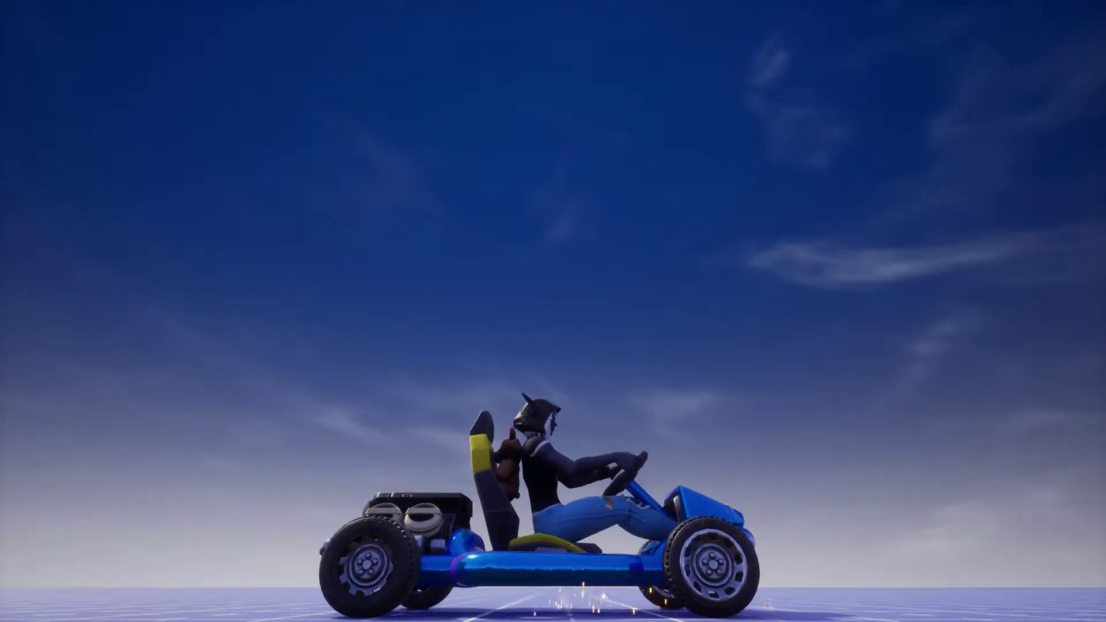
pyautogui.press('F11')
pyautogui.press('=')
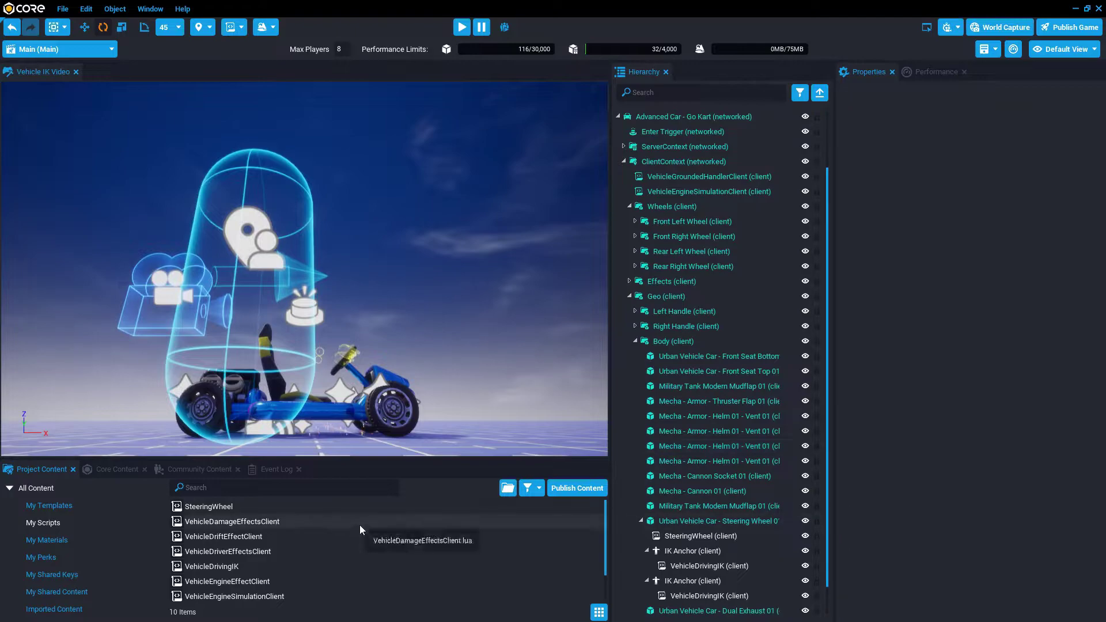
# - Add a third IK Anchor to the go kart's Body group and set its anchor type to Pelvis
pyautogui.click(109, 471)
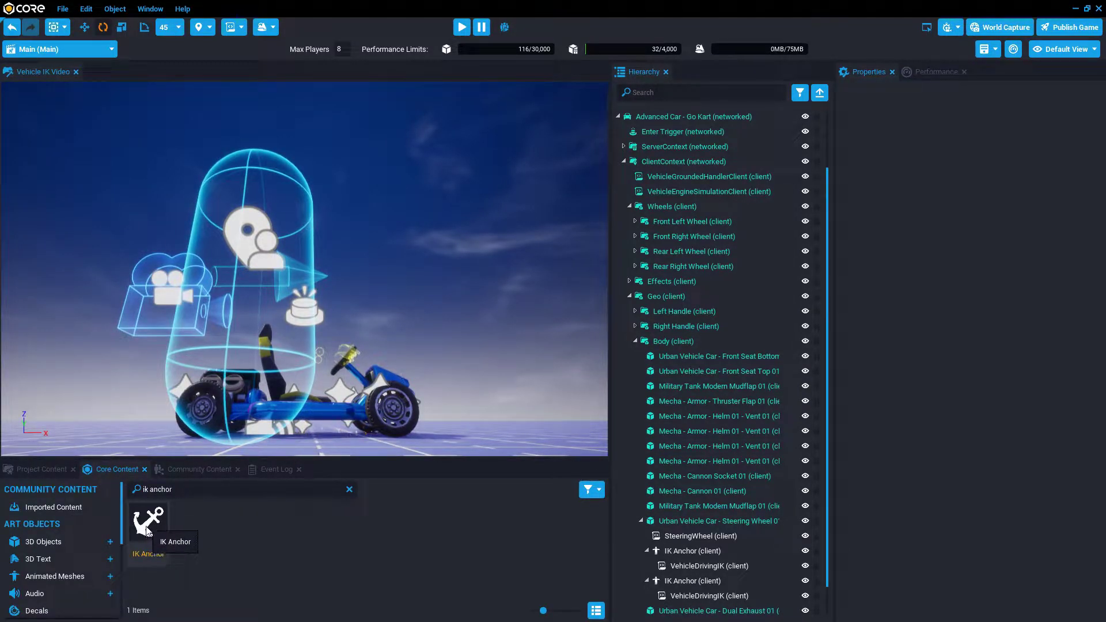
pyautogui.moveTo(146, 529); pyautogui.dragTo(684, 522)
pyautogui.click(971, 380)
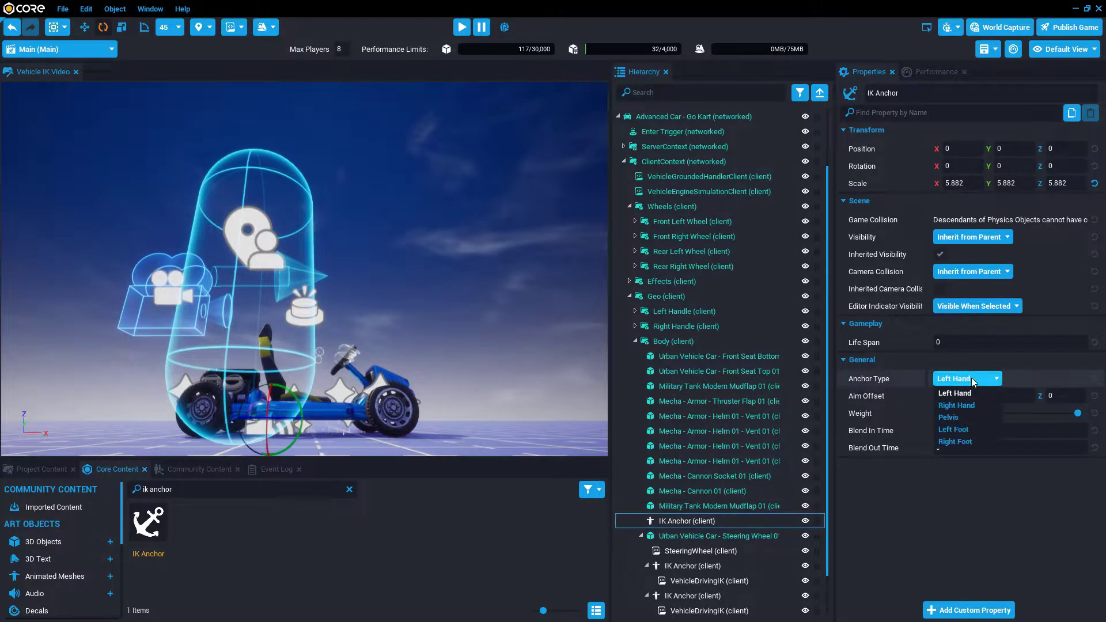
pyautogui.click(956, 419)
# - Move the pelvis anchor onto the driver's seat, at about X -149.611 and Z 220.494
pyautogui.press('f')
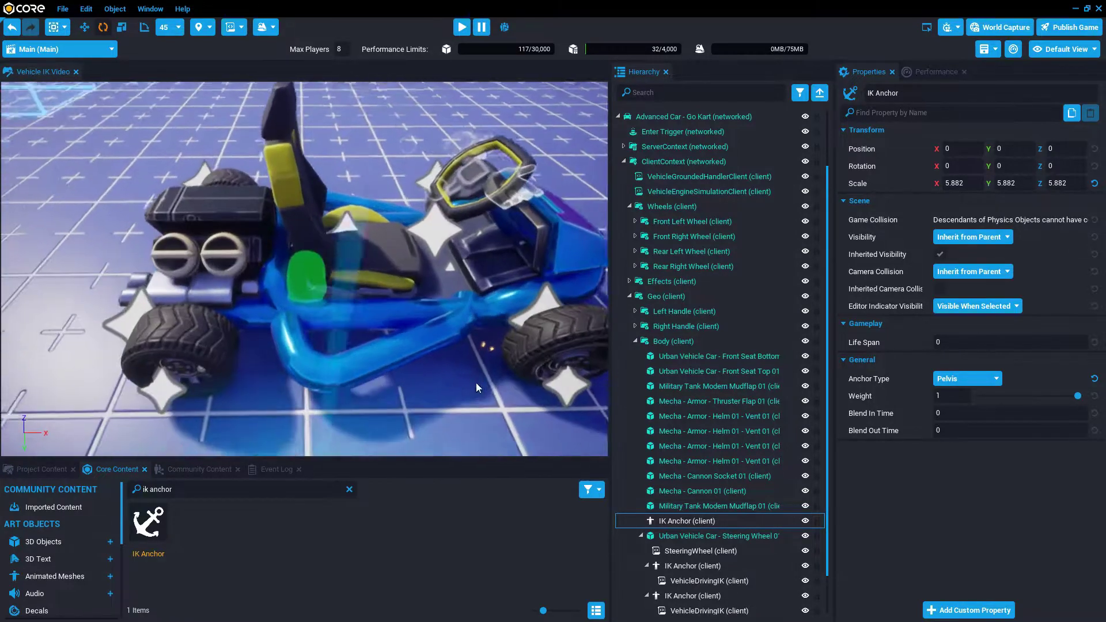
pyautogui.press('w')
pyautogui.moveTo(313, 250); pyautogui.dragTo(330, 213)
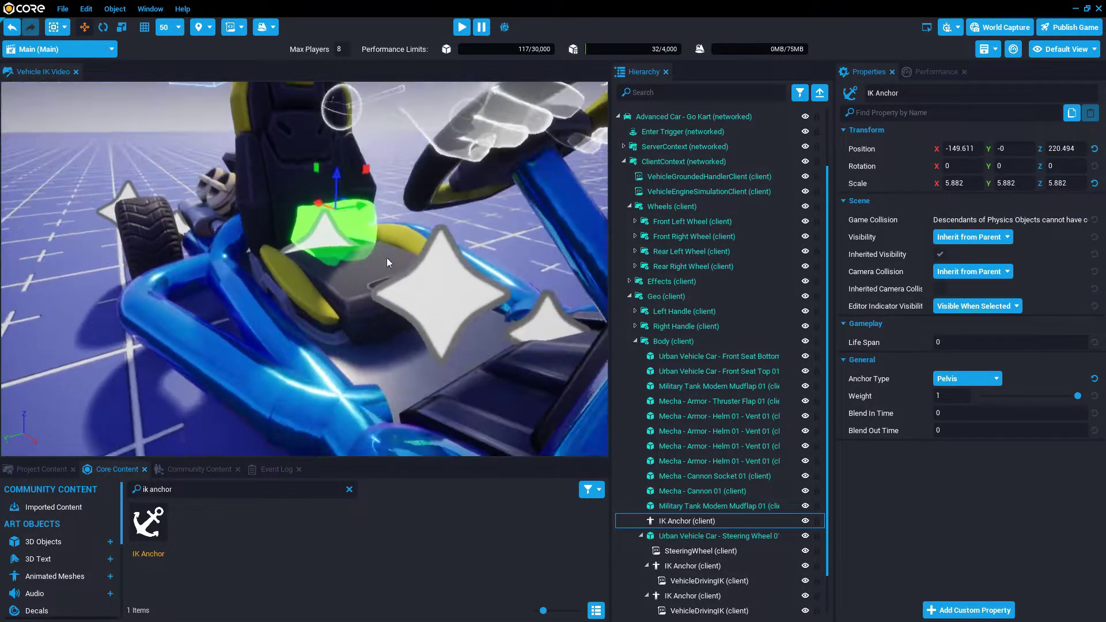
# - Check the seated driver in a game preview, and add the VehicleDrivingIK script as a child of the pelvis anchor
pyautogui.click(464, 26)
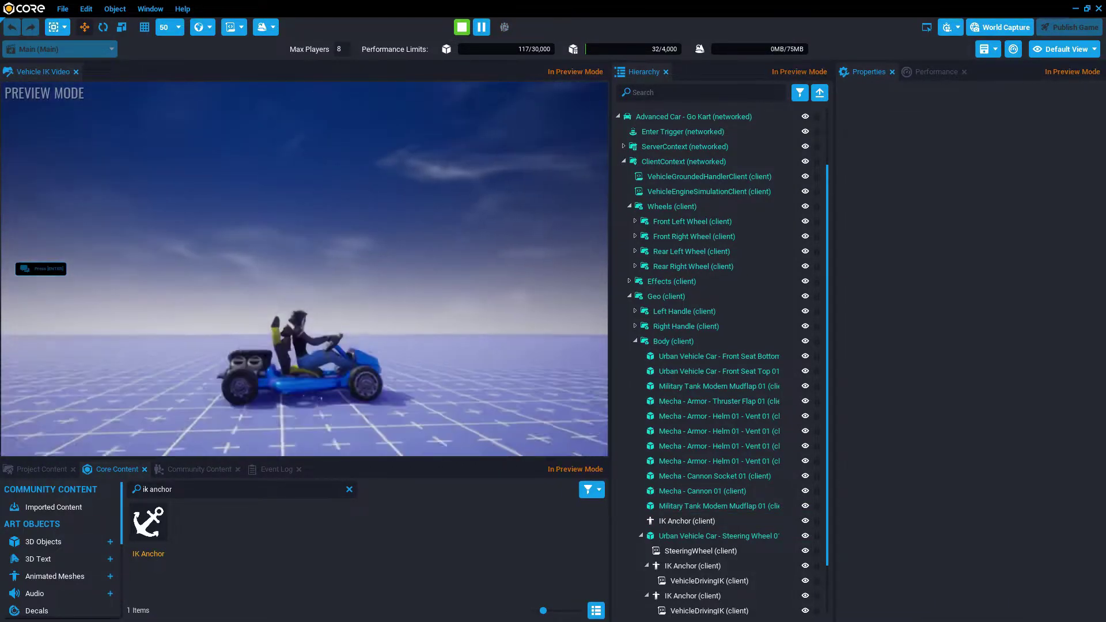
pyautogui.press('Escape')
pyautogui.click(50, 468)
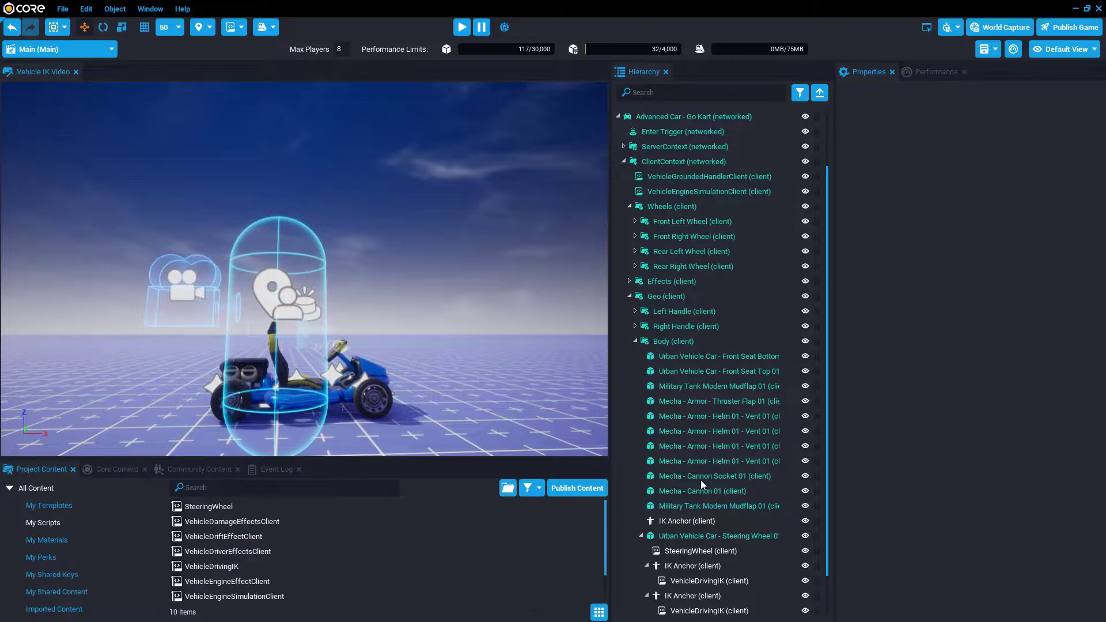
pyautogui.moveTo(206, 566); pyautogui.dragTo(683, 521)
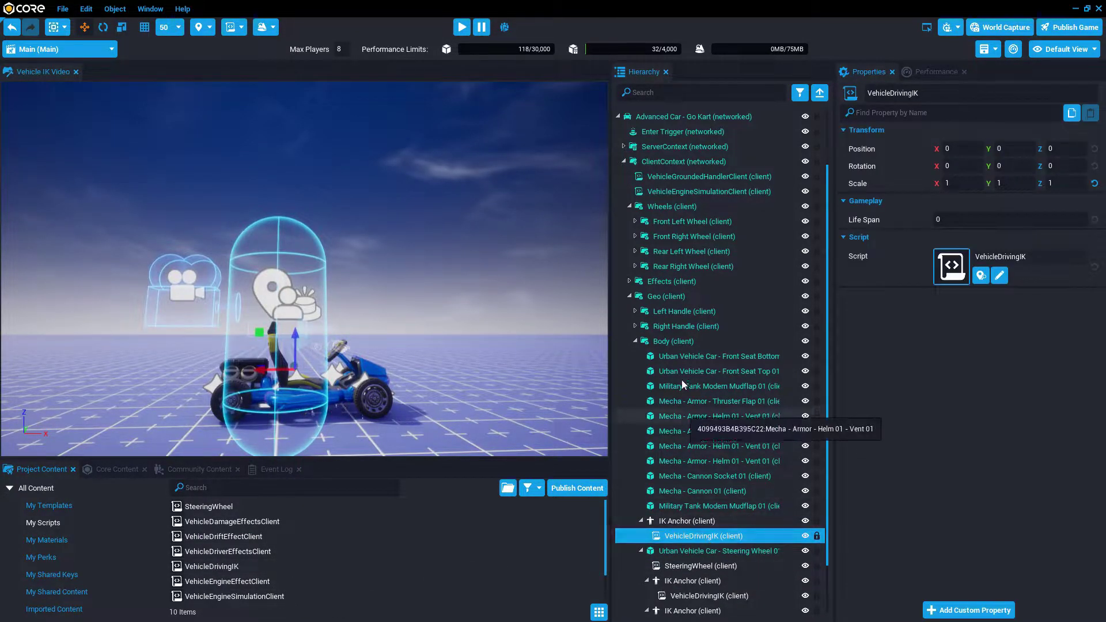
# - Drive the go kart in a game preview to examine how the pelvis anchor orients the driver, and end the preview
pyautogui.click(461, 26)
pyautogui.press('f')
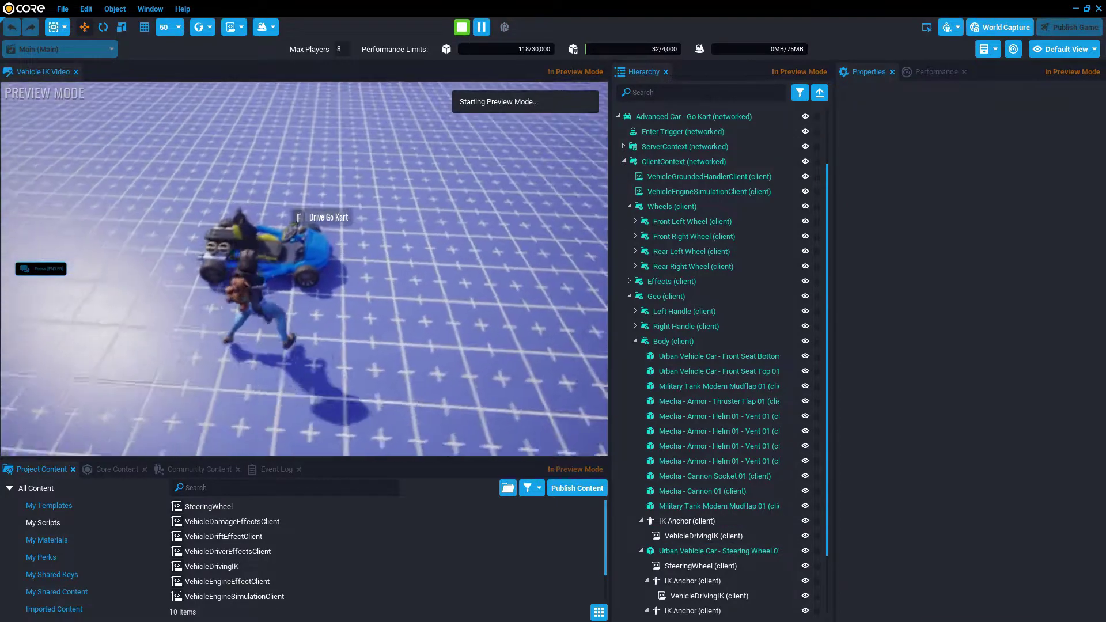
pyautogui.press('w')
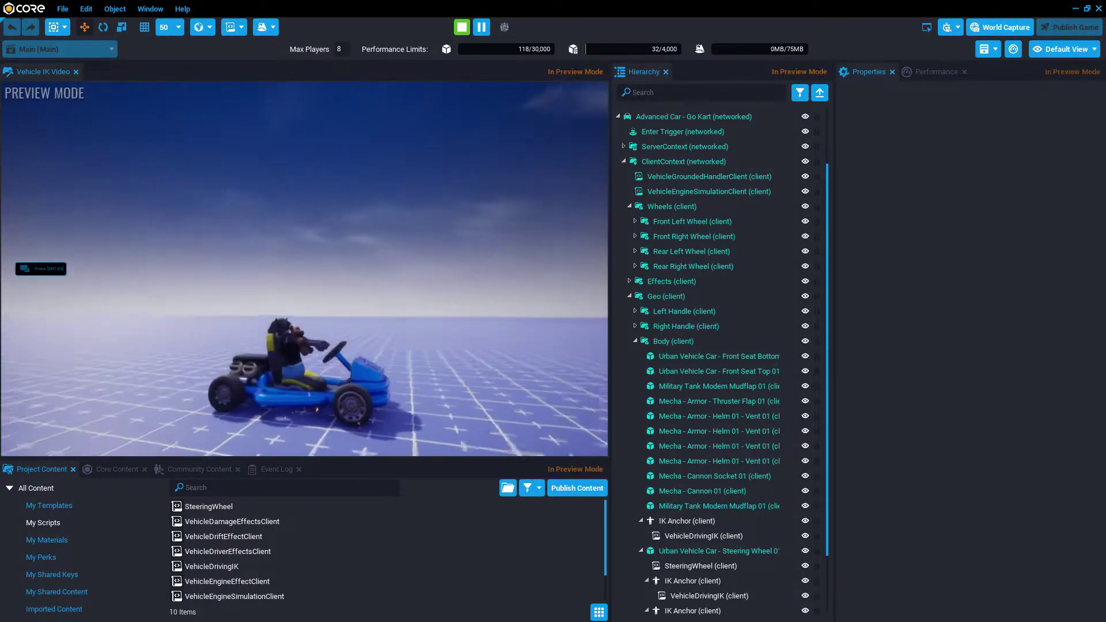
pyautogui.press('Escape')
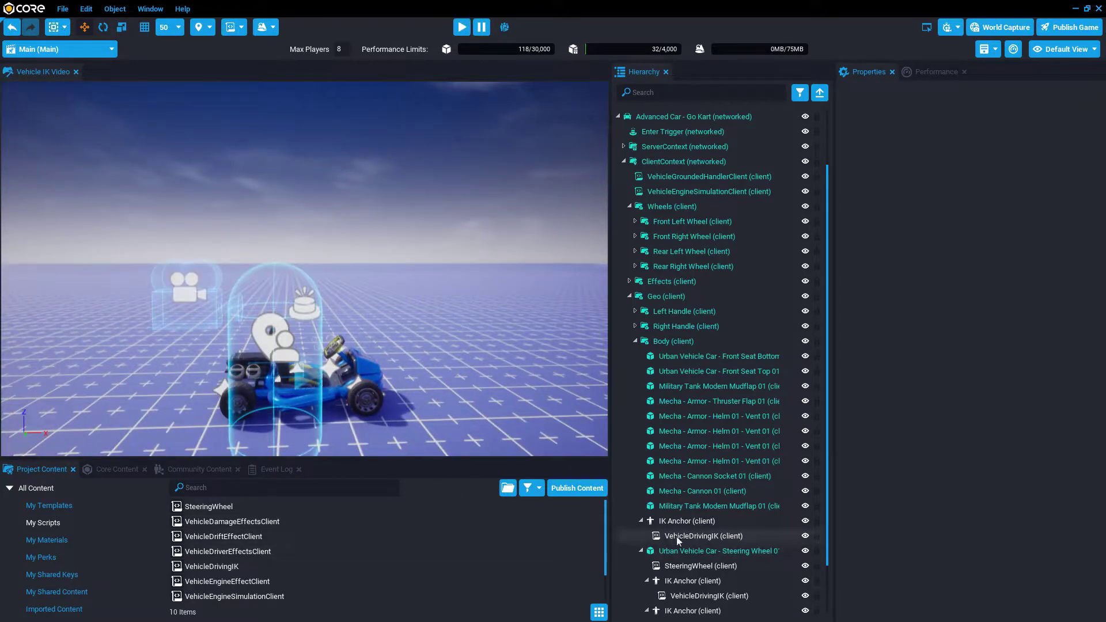
# - Collapse the three IK anchors in the hierarchy and rotate the pelvis anchor to 180 degrees on Z with rotation snap enabled
pyautogui.click(672, 523)
pyautogui.click(641, 522)
pyautogui.click(646, 566)
pyautogui.click(647, 580)
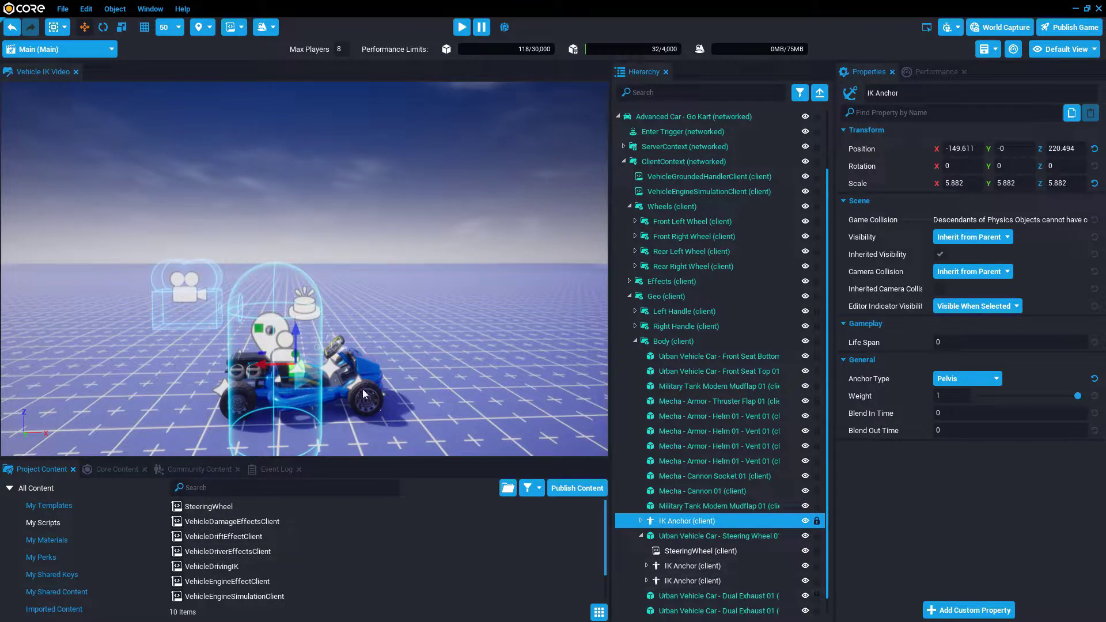
pyautogui.press('f')
pyautogui.press('e')
pyautogui.press('g')
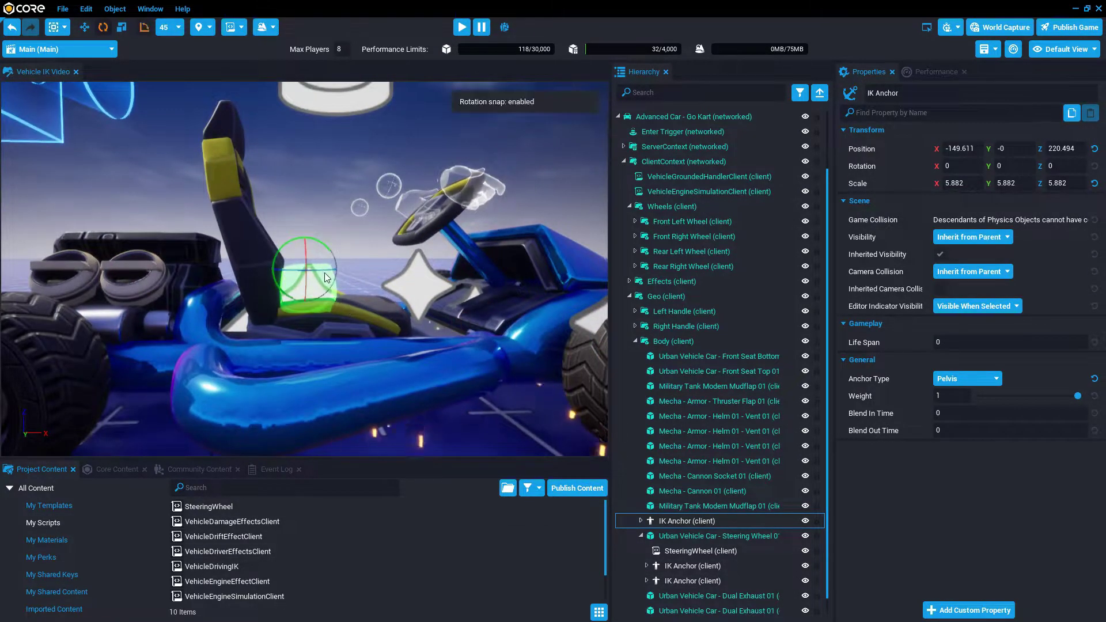
pyautogui.moveTo(324, 271); pyautogui.dragTo(192, 272)
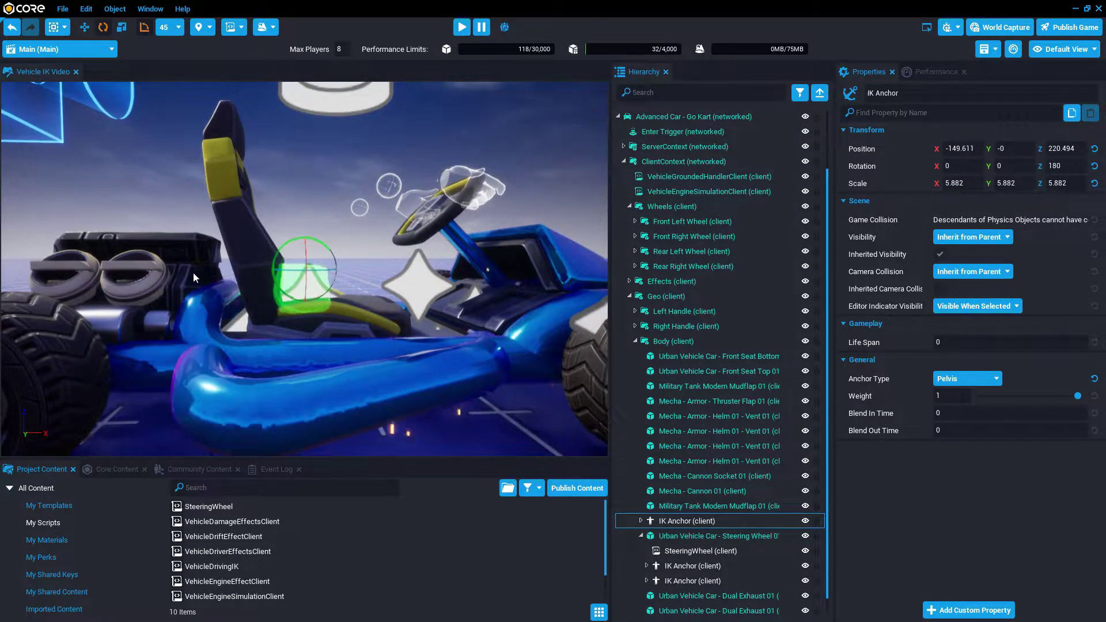
# - Shift the pelvis anchor to about X -178.41, Z 222.354, tilt it to about -15.273 on Y, and check the posture in a game preview
pyautogui.moveTo(355, 300); pyautogui.dragTo(353, 312, button='right')
pyautogui.press('w')
pyautogui.moveTo(336, 230); pyautogui.dragTo(328, 203)
pyautogui.press('g')
pyautogui.press('e')
pyautogui.press('w')
pyautogui.click(462, 27)
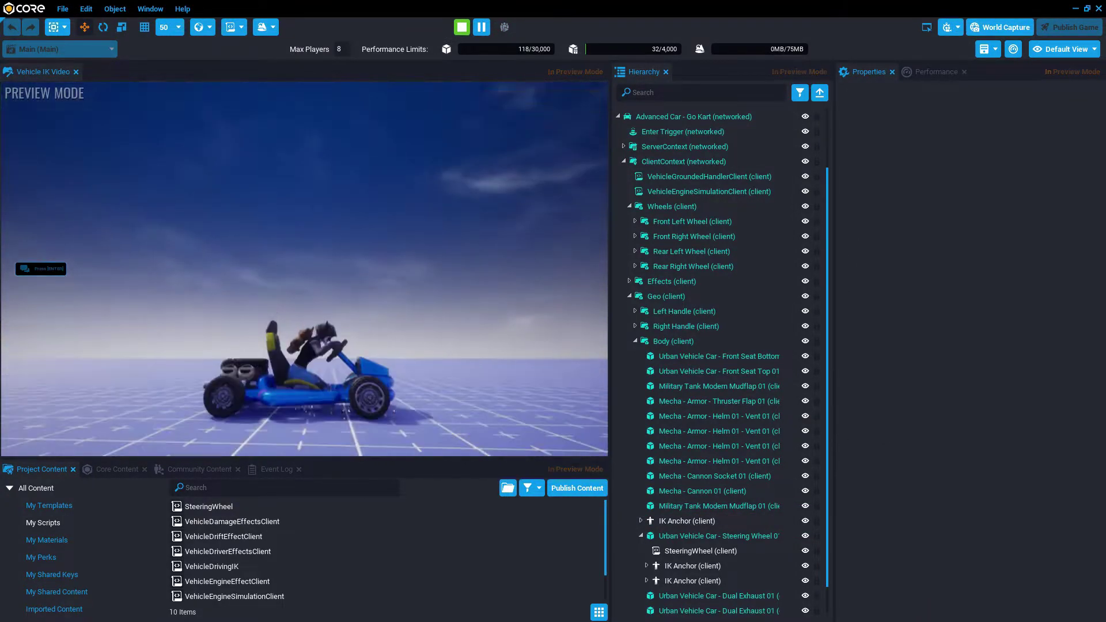
pyautogui.press('=')
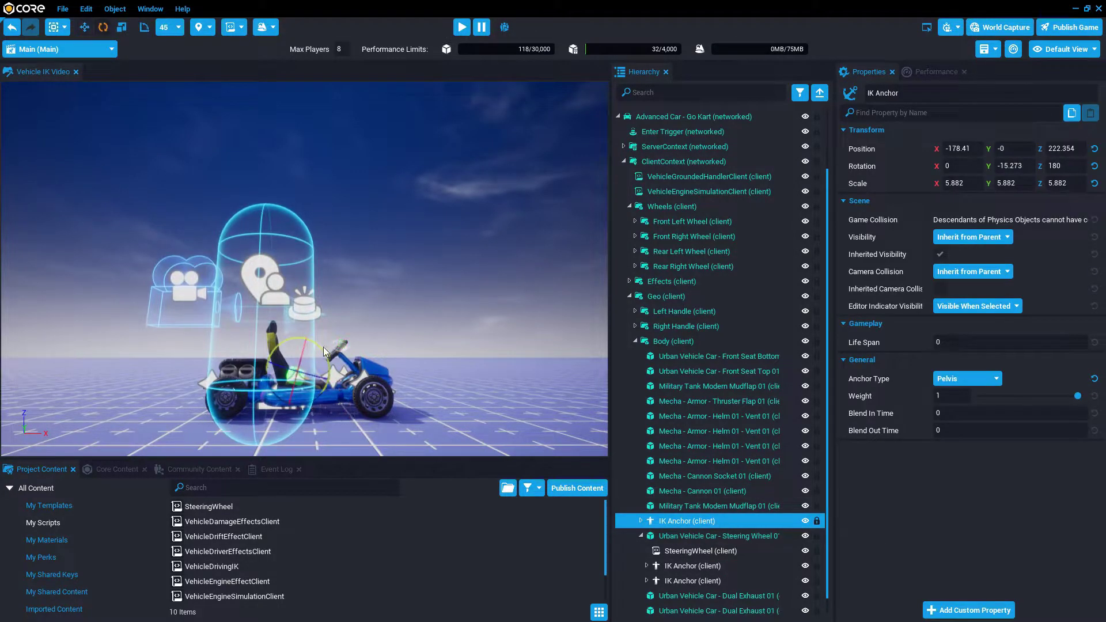
# - Rotate the pelvis anchor to about -2.872 degrees on Y and check the driver's posture in a game preview
pyautogui.moveTo(323, 349); pyautogui.dragTo(314, 337)
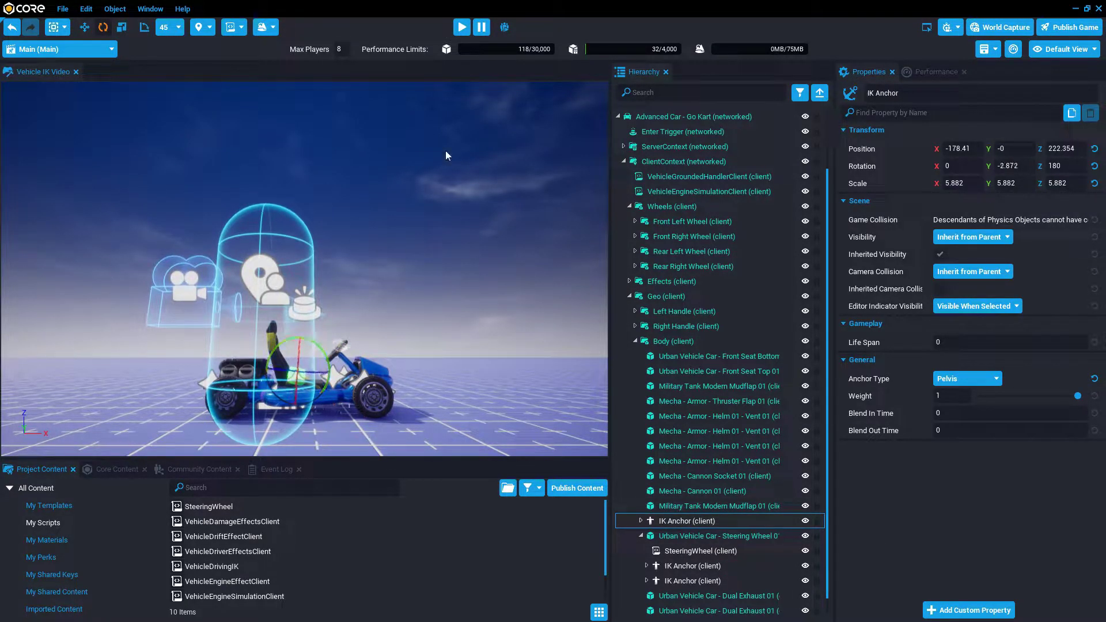
pyautogui.click(461, 27)
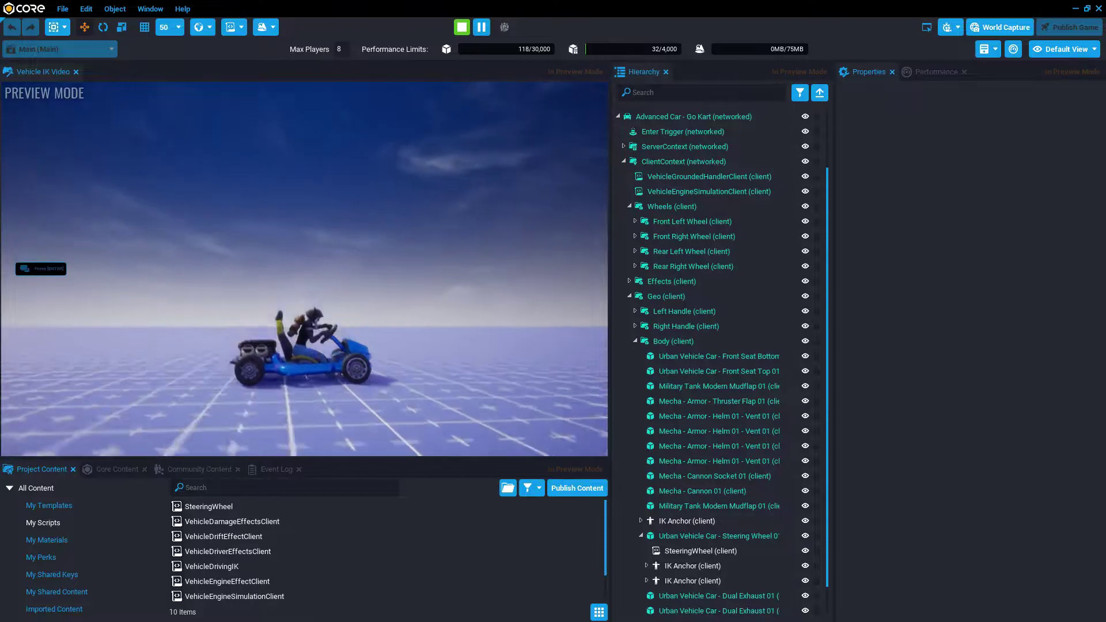
pyautogui.press('=')
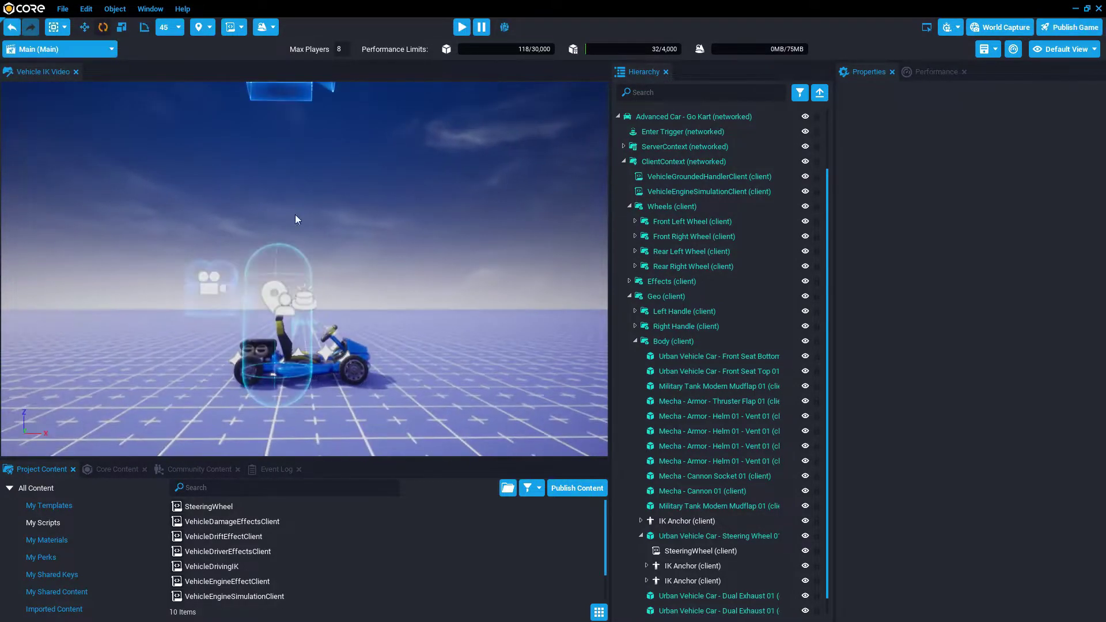
# - Rotate the pelvis anchor to about 3.804 degrees on Y and check the driver's posture in a full-screen game preview
pyautogui.click(693, 519)
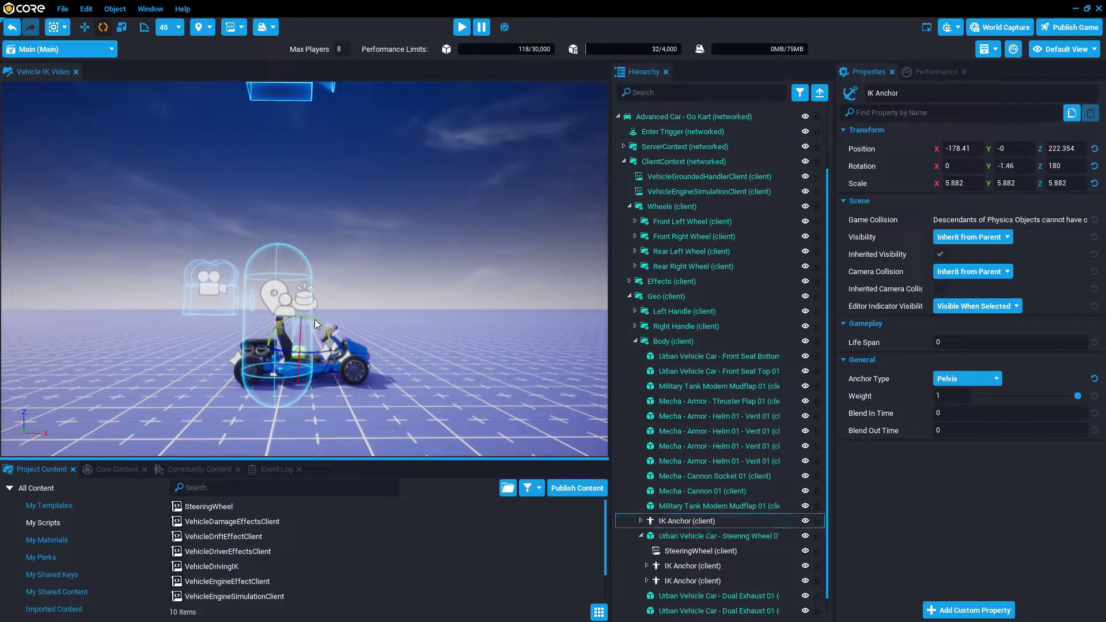
pyautogui.moveTo(313, 316); pyautogui.dragTo(312, 316)
pyautogui.click(463, 27)
pyautogui.press('f')
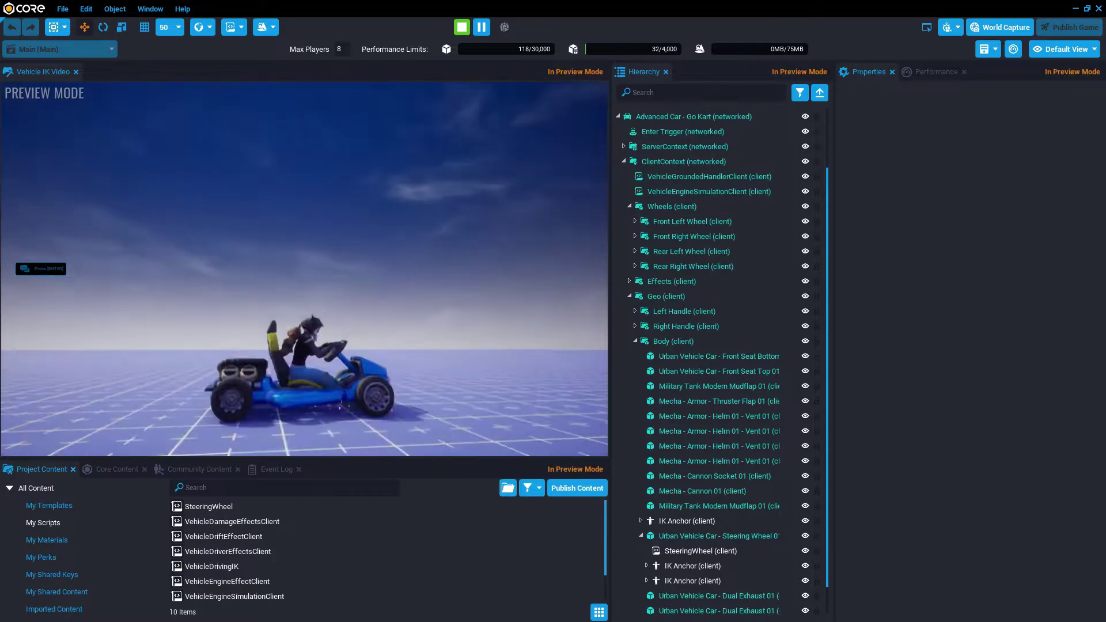
pyautogui.press('F11')
pyautogui.click(327, 237)
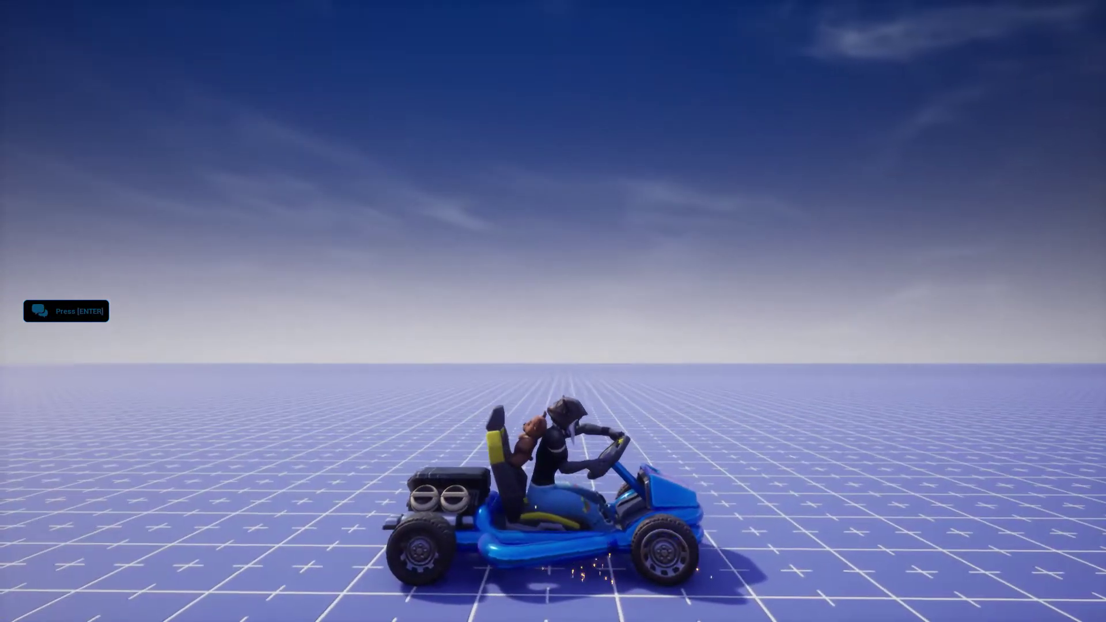
pyautogui.press('Escape')
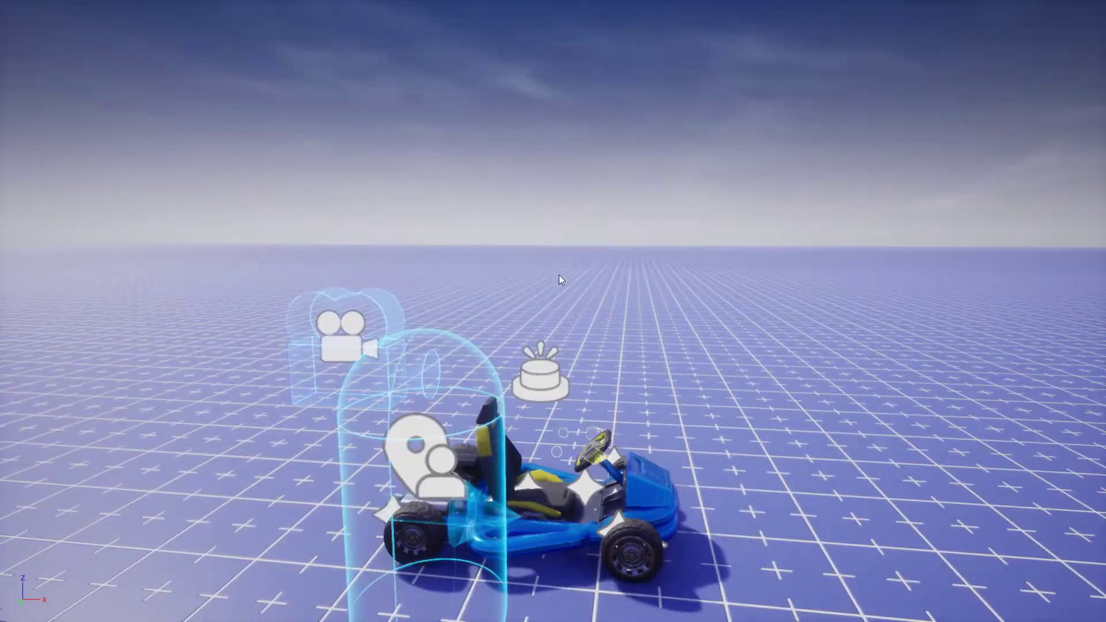
pyautogui.press('F11')
# - Tilt the pelvis anchor to about 7.042 degrees on Y, shift it to about X -166.758, Z 220.915, and test it in a preview
pyautogui.click(682, 521)
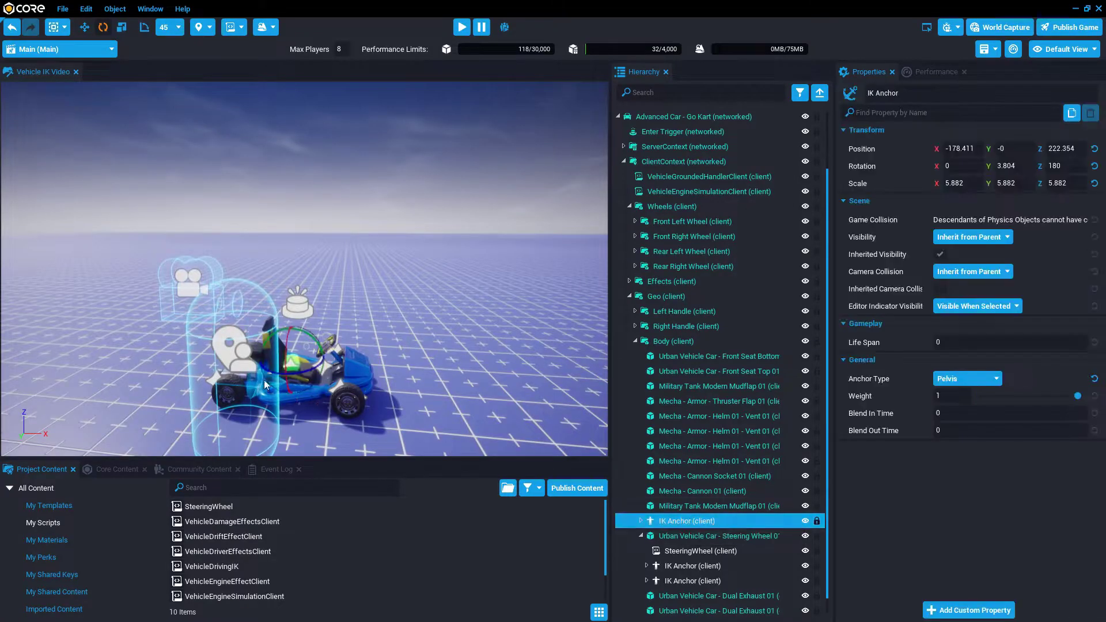
pyautogui.click(311, 337)
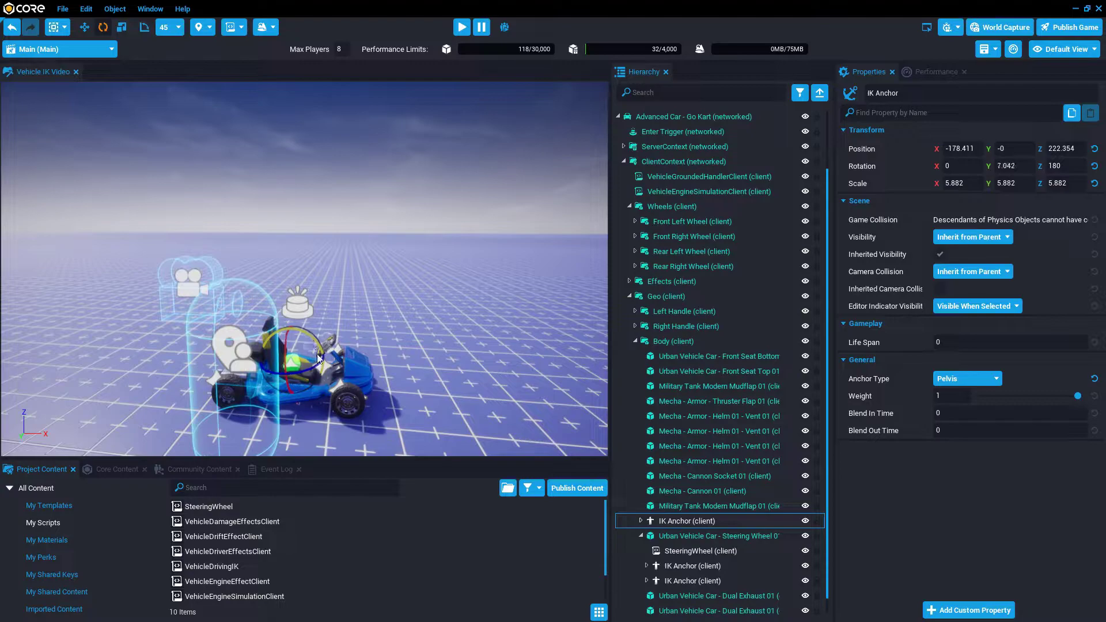
pyautogui.moveTo(319, 365); pyautogui.dragTo(320, 359)
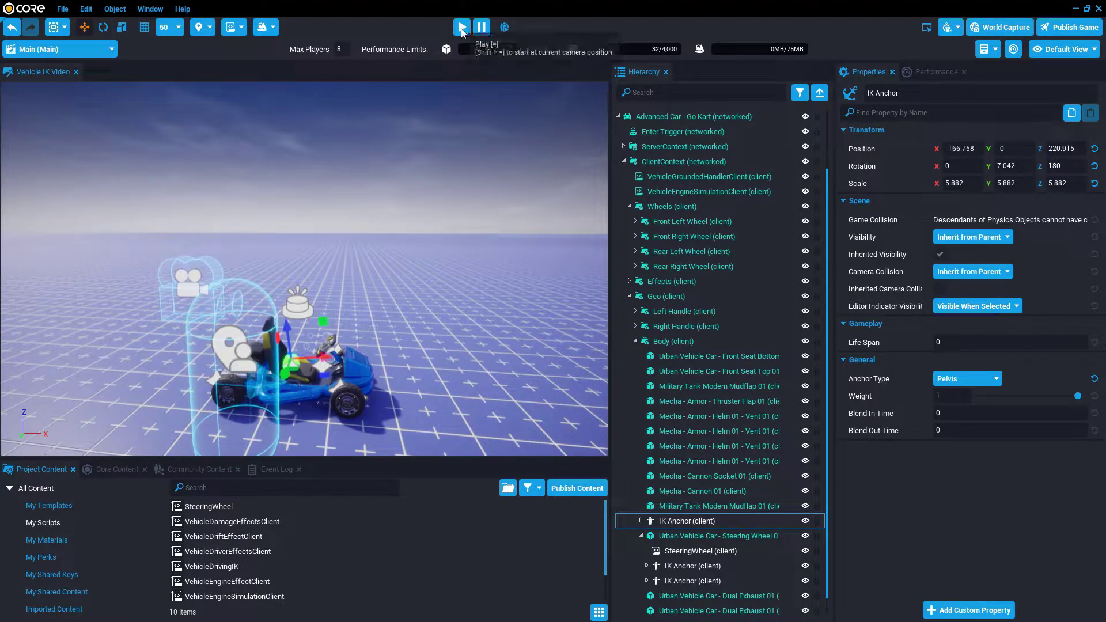
pyautogui.click(462, 27)
pyautogui.press('f')
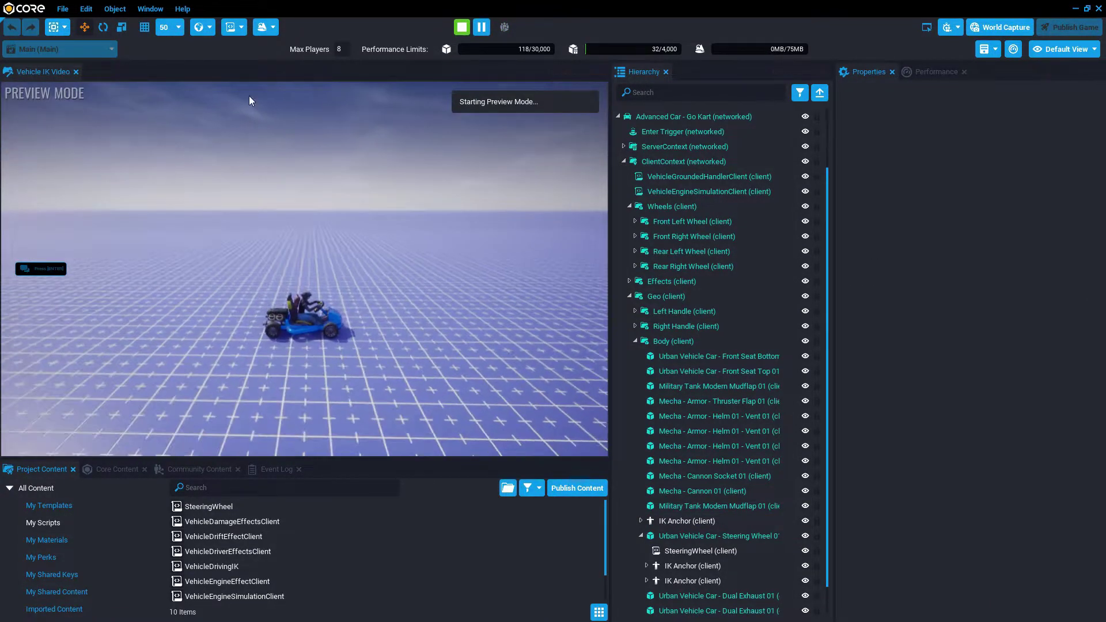
pyautogui.press('F11')
pyautogui.click(361, 171)
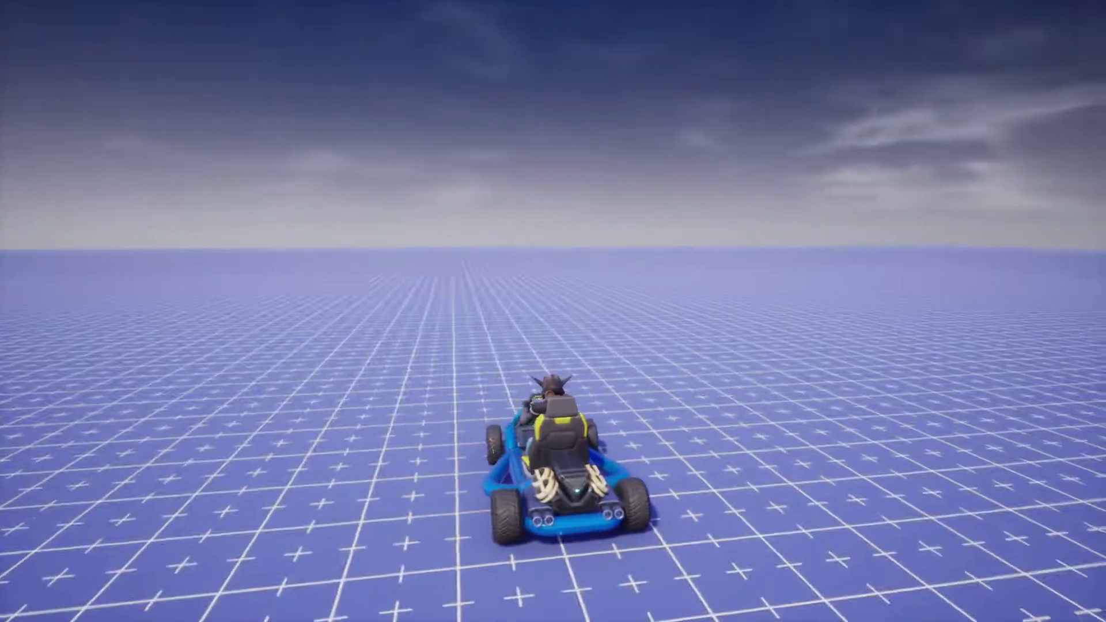
pyautogui.press('Escape')
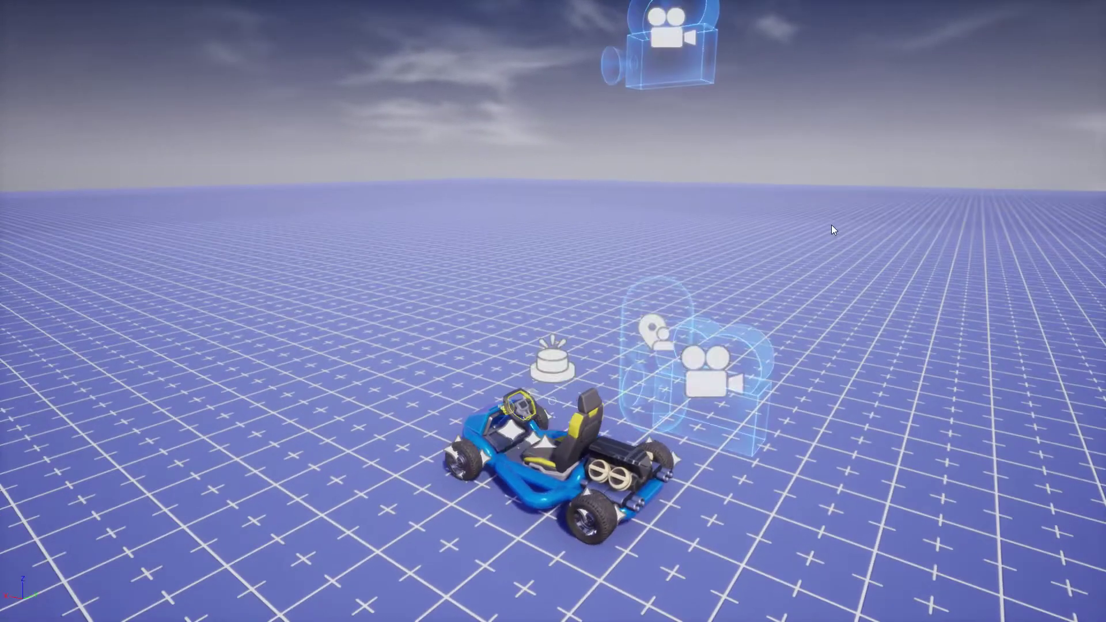
# - Hide the viewport gizmos, leave the full-screen view and resume editing
pyautogui.press('v')
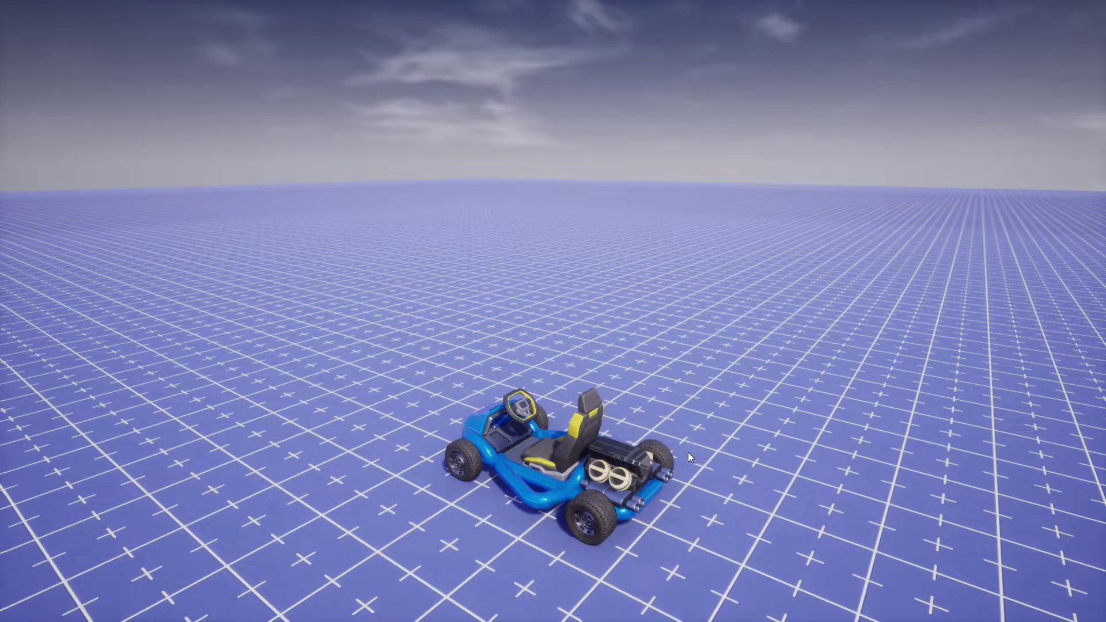
pyautogui.press('F11')
pyautogui.press('Escape')
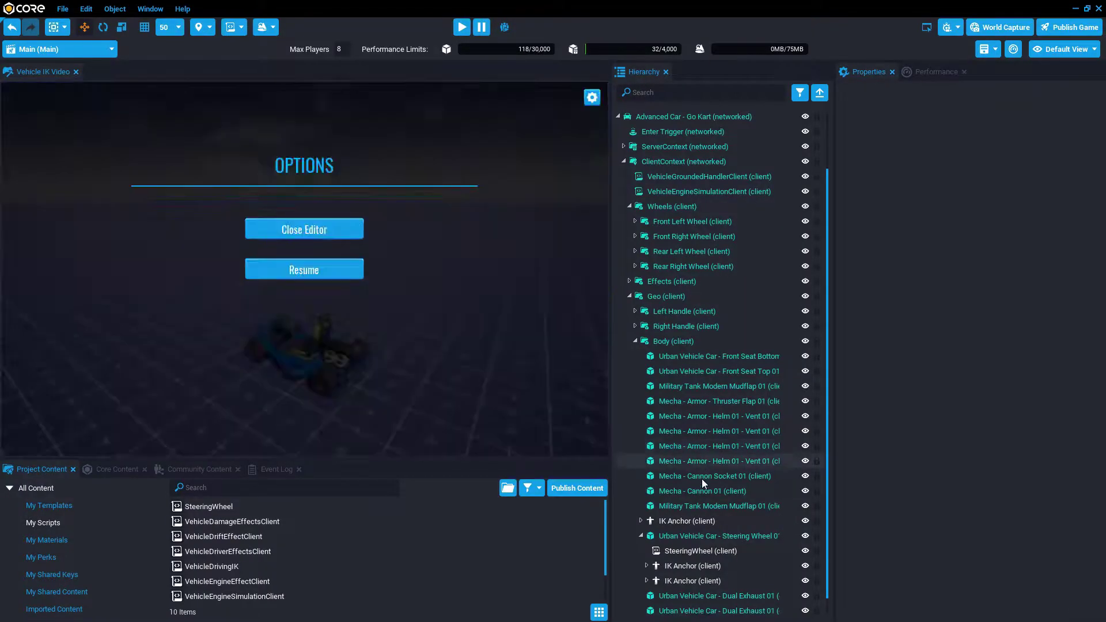
pyautogui.click(305, 268)
# - Add two IK Anchors to the Body group below the pelvis anchor and attach the VehicleDrivingIK script to each
pyautogui.click(110, 470)
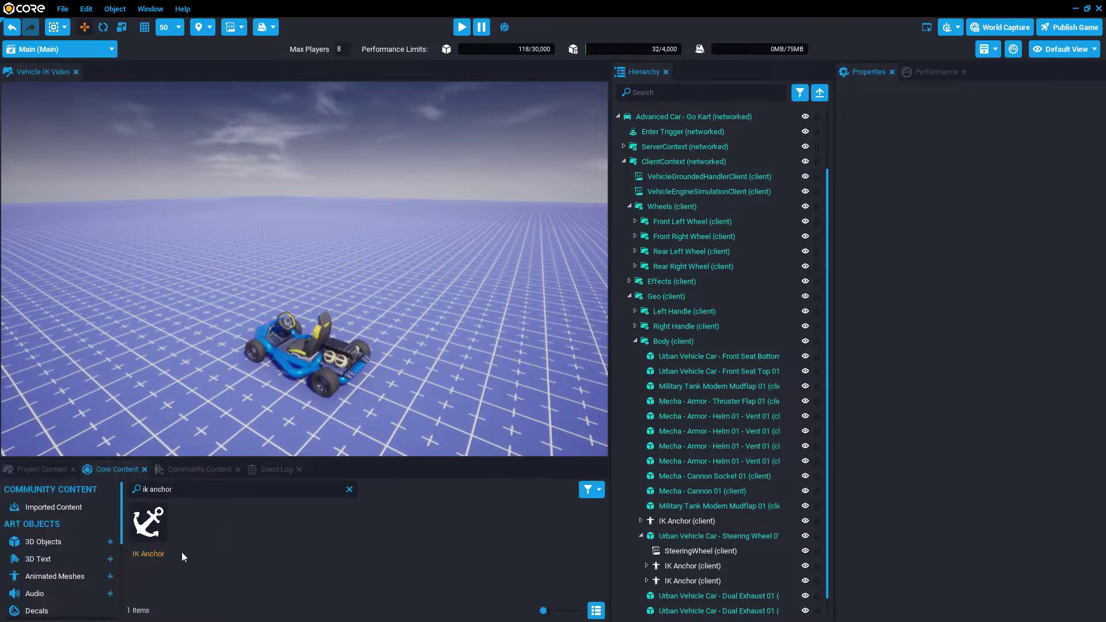
pyautogui.moveTo(148, 536); pyautogui.dragTo(666, 534)
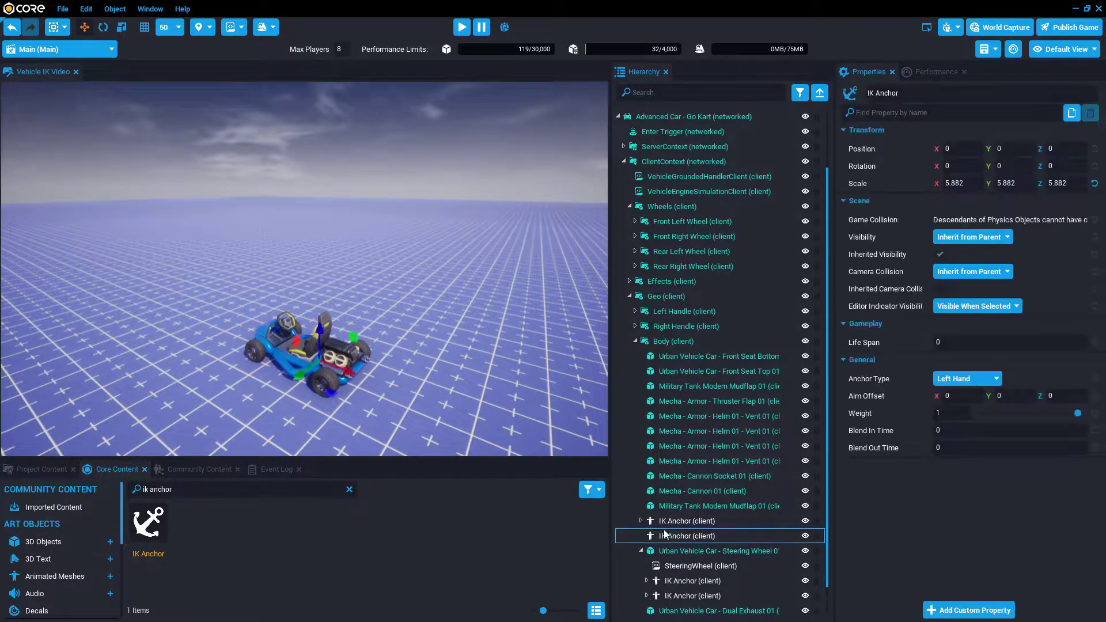
pyautogui.moveTo(167, 546); pyautogui.dragTo(689, 552)
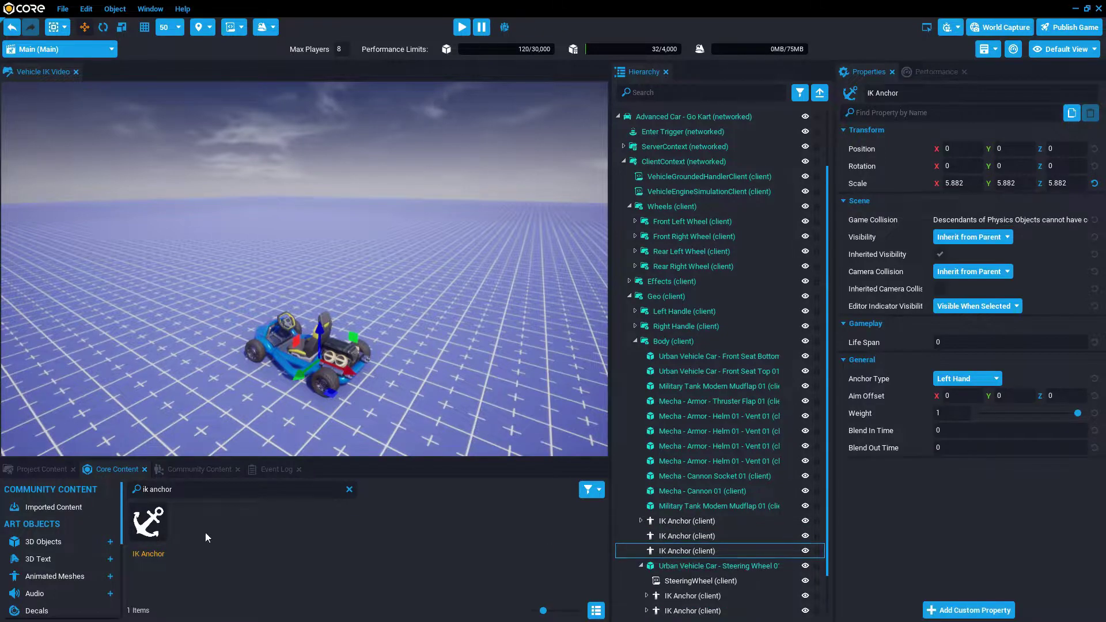
pyautogui.click(41, 470)
pyautogui.moveTo(212, 567); pyautogui.dragTo(672, 551)
pyautogui.moveTo(215, 565); pyautogui.dragTo(670, 536)
# - Collapse the two new IK anchors and set their anchor types to Left Foot and Right Foot
pyautogui.click(675, 536)
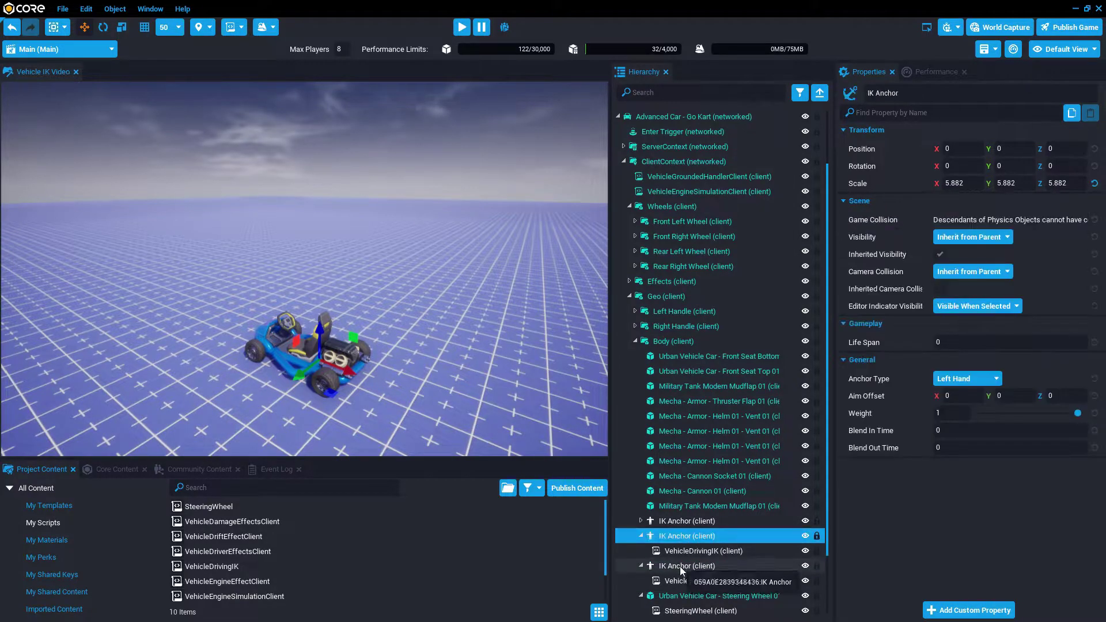
pyautogui.keyDown('ctrl'); pyautogui.click(680, 565); pyautogui.keyUp('ctrl')
pyautogui.click(683, 546)
pyautogui.click(677, 539)
pyautogui.click(640, 536)
pyautogui.click(641, 551)
pyautogui.click(983, 380)
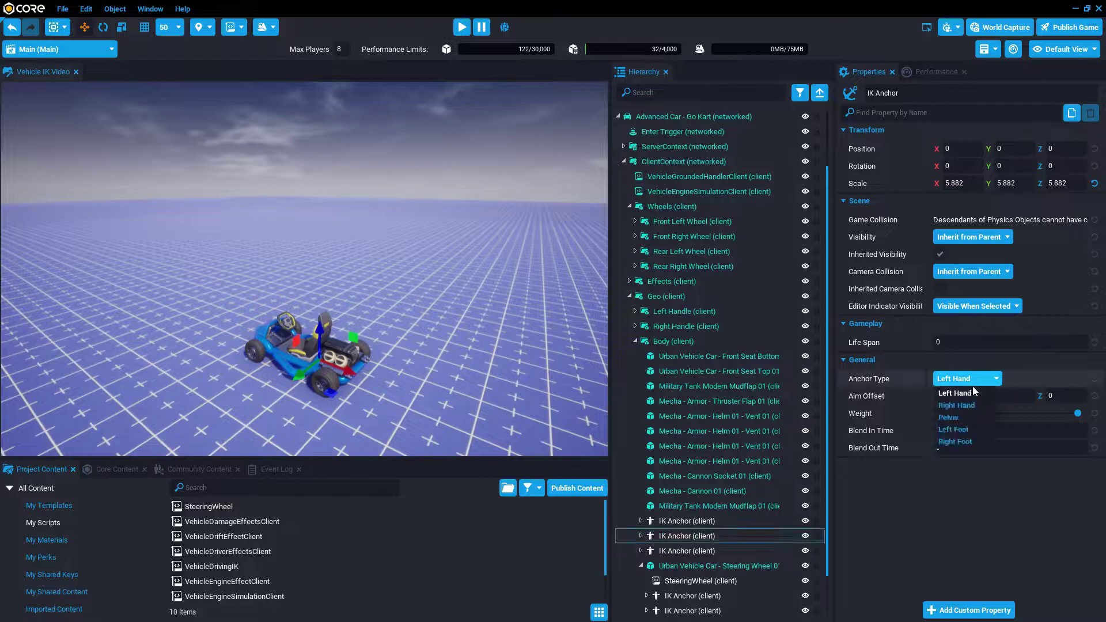
pyautogui.click(727, 537)
pyautogui.click(690, 551)
pyautogui.click(957, 379)
pyautogui.click(956, 441)
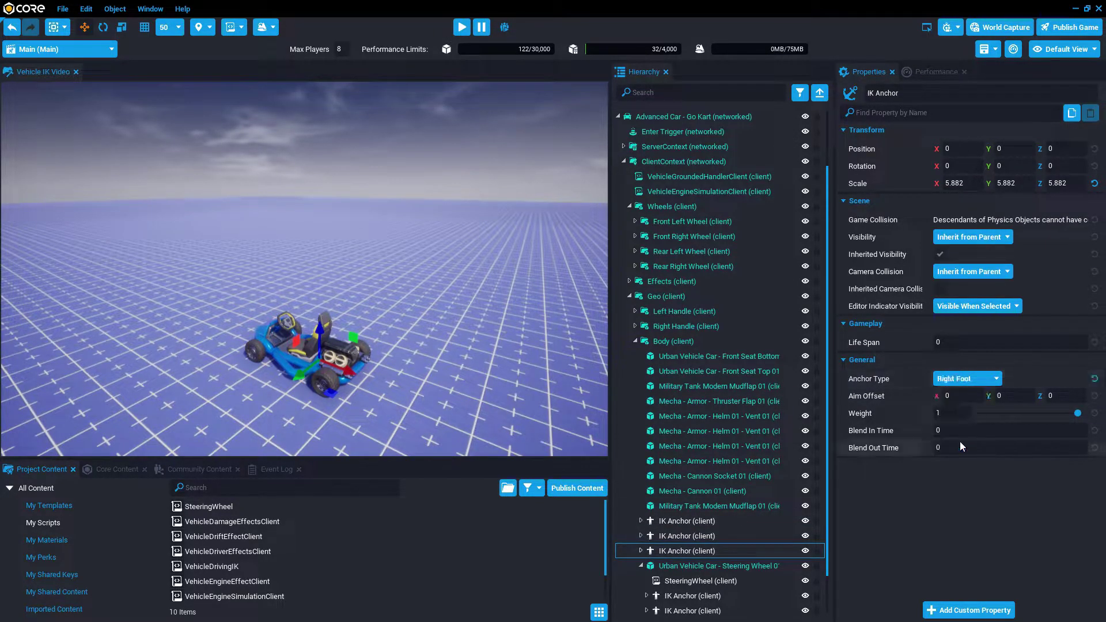
# - Turn gizmo visibility on, then make both foot anchors Always Visible in the editor and rotate them to 180 degrees on Z
pyautogui.press('f')
pyautogui.press('v')
pyautogui.moveTo(378, 359); pyautogui.dragTo(402, 339, button='right')
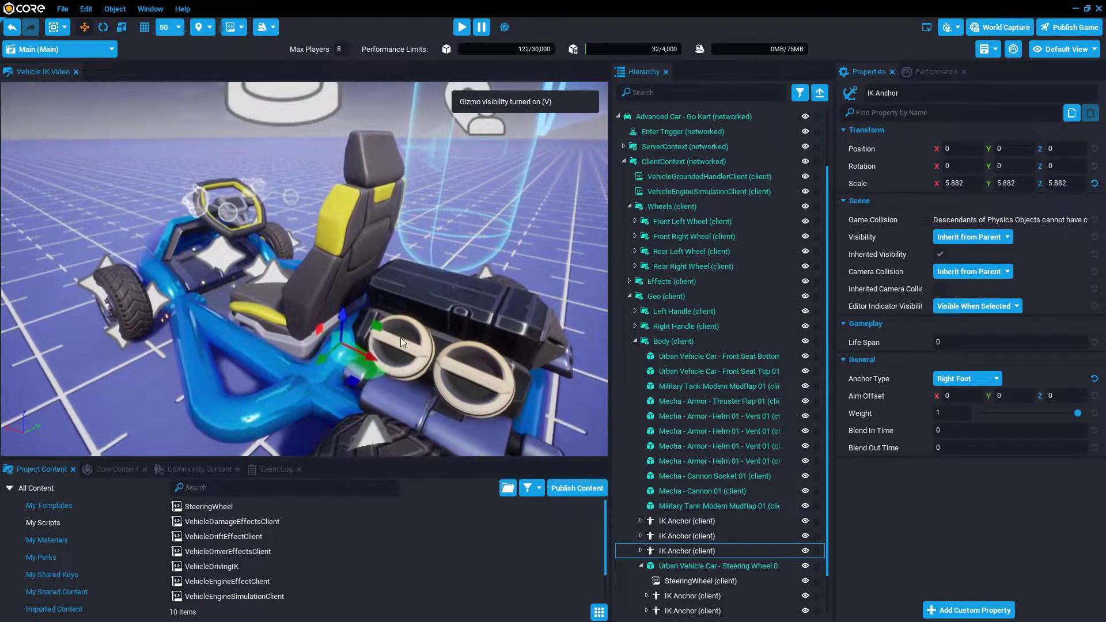
pyautogui.keyDown('ctrl'); pyautogui.click(676, 534); pyautogui.keyUp('ctrl')
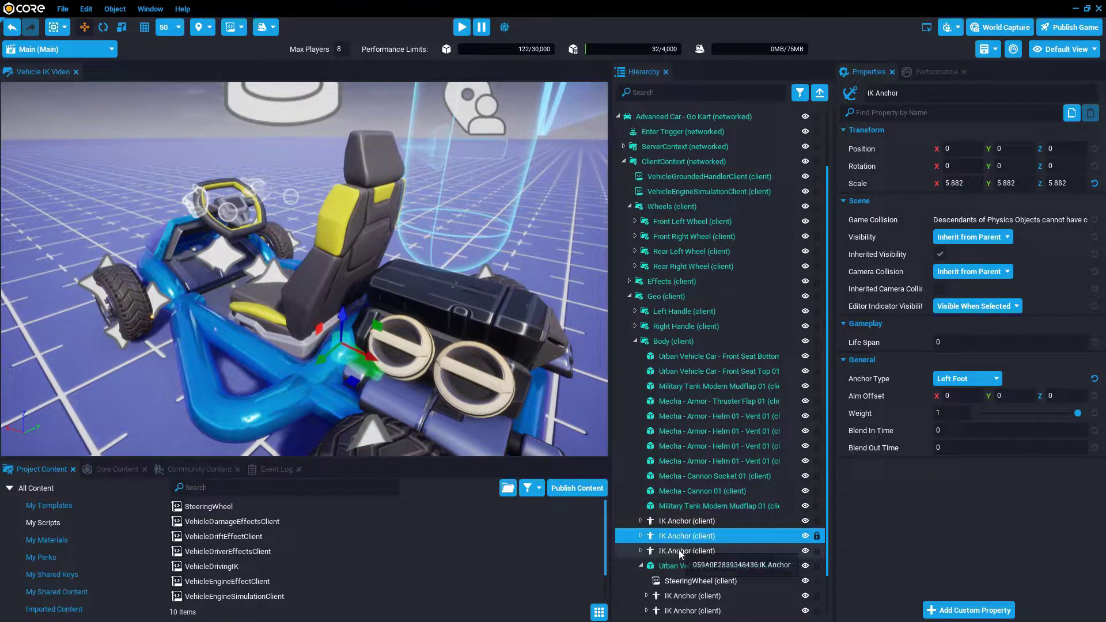
pyautogui.click(965, 307)
pyautogui.click(967, 320)
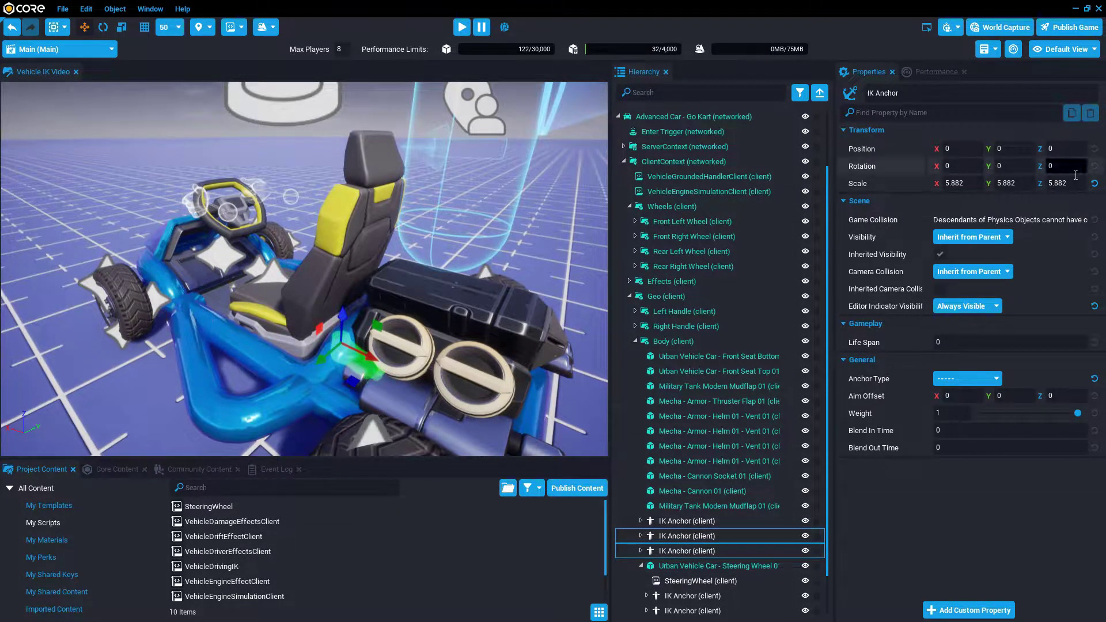
pyautogui.write('180')
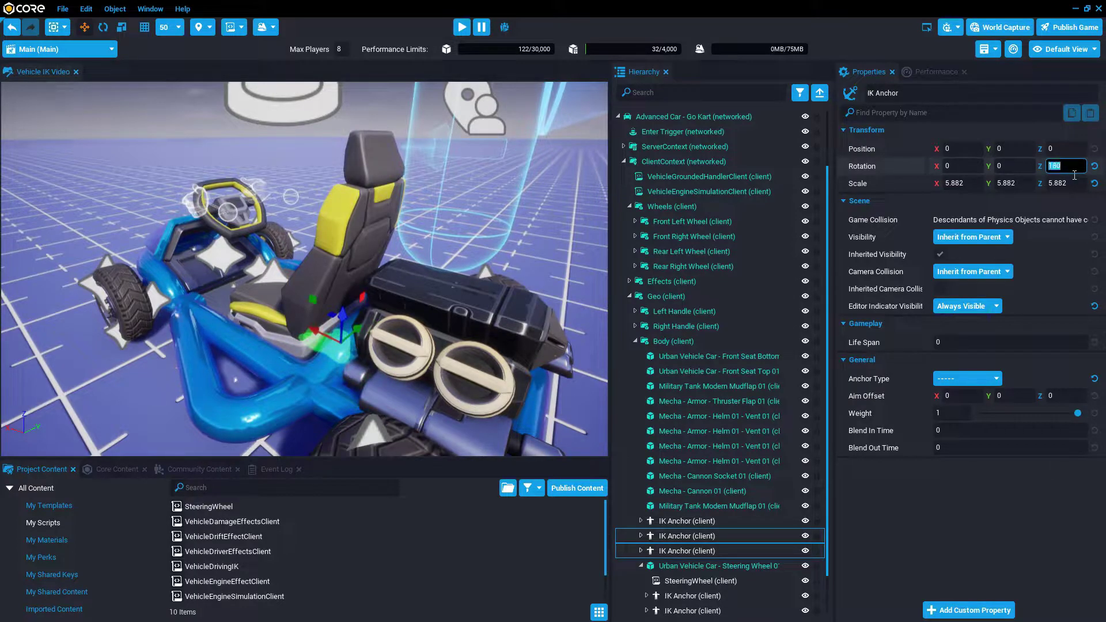
# - Move both foot anchors forward into the kart's footwell at about X -639.589, Z 103.14
pyautogui.moveTo(318, 333); pyautogui.dragTo(222, 237)
pyautogui.press('f')
pyautogui.keyDown('alt'); pyautogui.moveTo(254, 295); pyautogui.dragTo(539, 533, button='right'); pyautogui.keyUp('alt')
pyautogui.keyDown('alt'); pyautogui.moveTo(395, 352); pyautogui.dragTo(258, 332); pyautogui.keyUp('alt')
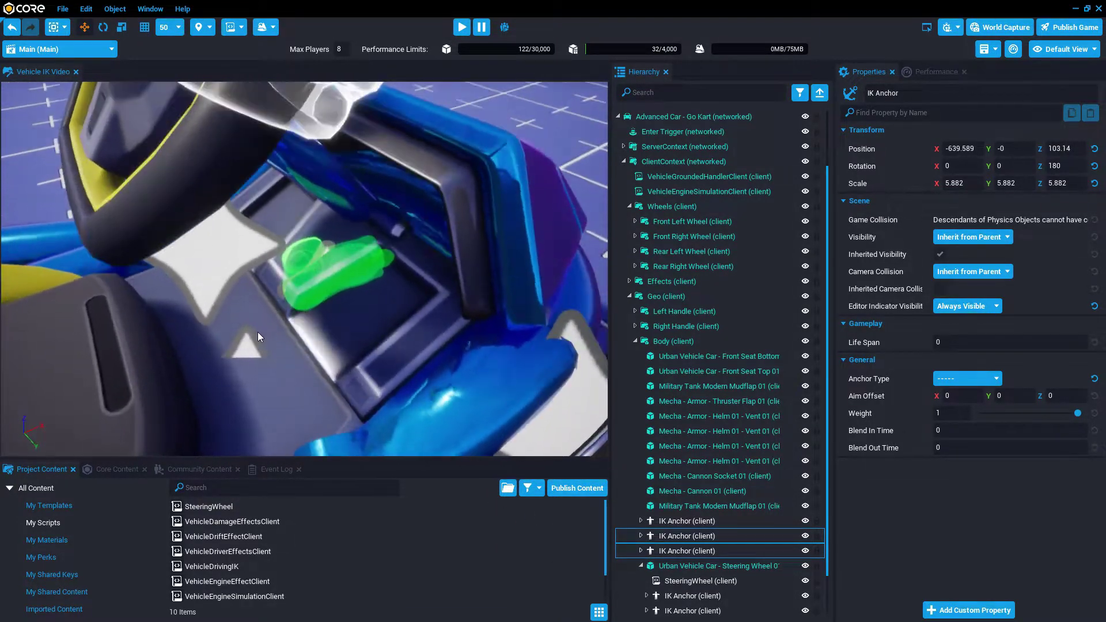
# - Spread the two foot anchors apart sideways, placing the right foot anchor at about Y -83.152
pyautogui.click(283, 289)
pyautogui.moveTo(316, 293); pyautogui.dragTo(265, 221)
pyautogui.click(686, 551)
pyautogui.moveTo(323, 291); pyautogui.dragTo(368, 331)
pyautogui.press('f')
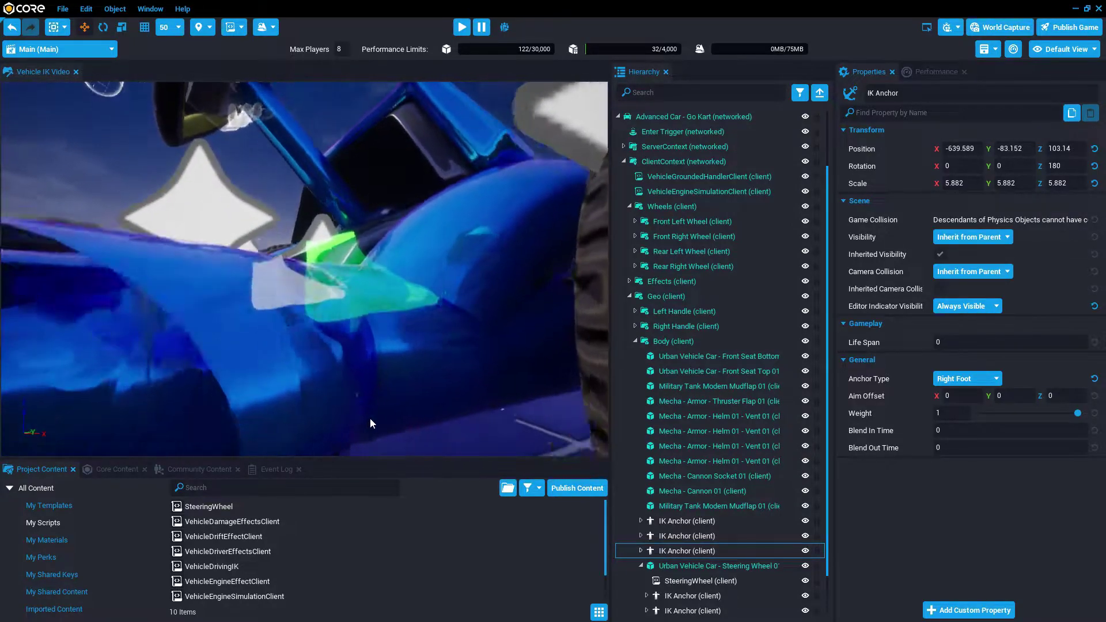
# - Tilt both foot anchors to about 32.338 degrees on Y and raise them to about Z 130.088
pyautogui.keyDown('ctrl'); pyautogui.click(682, 536); pyautogui.keyUp('ctrl')
pyautogui.press('e')
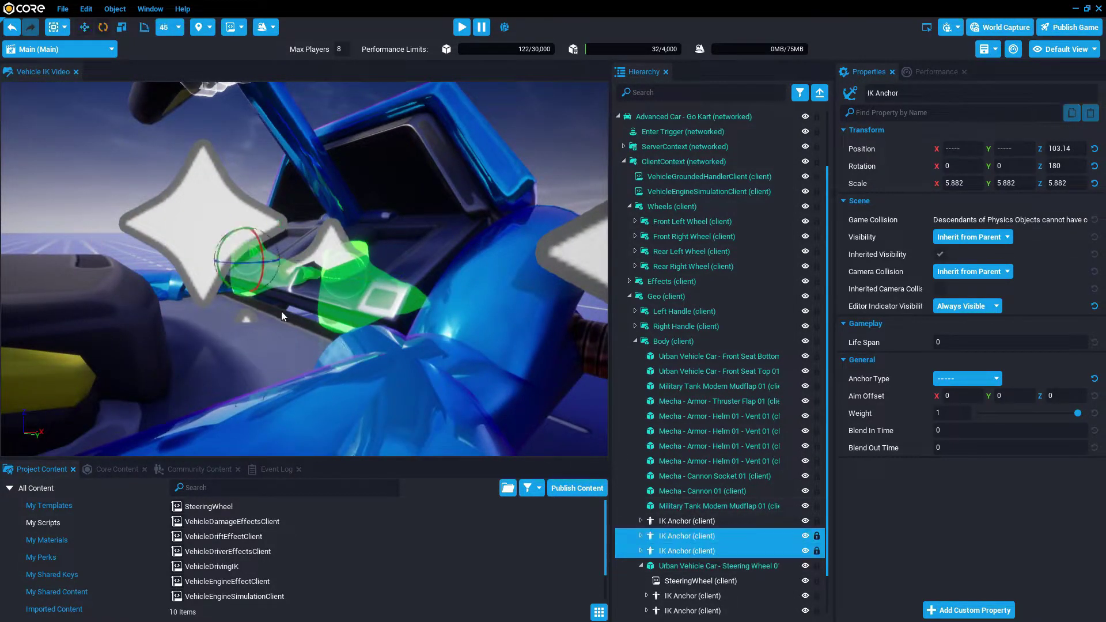
pyautogui.moveTo(226, 239); pyautogui.dragTo(250, 289)
pyautogui.press('w')
pyautogui.moveTo(235, 236)
pyautogui.mouseDown()
pyautogui.moveTo(215, 210)
pyautogui.moveTo(223, 222)
pyautogui.mouseUp()
pyautogui.keyDown('alt'); pyautogui.moveTo(396, 291); pyautogui.dragTo(466, 271); pyautogui.keyUp('alt')
pyautogui.scroll(-3, 466, 270)
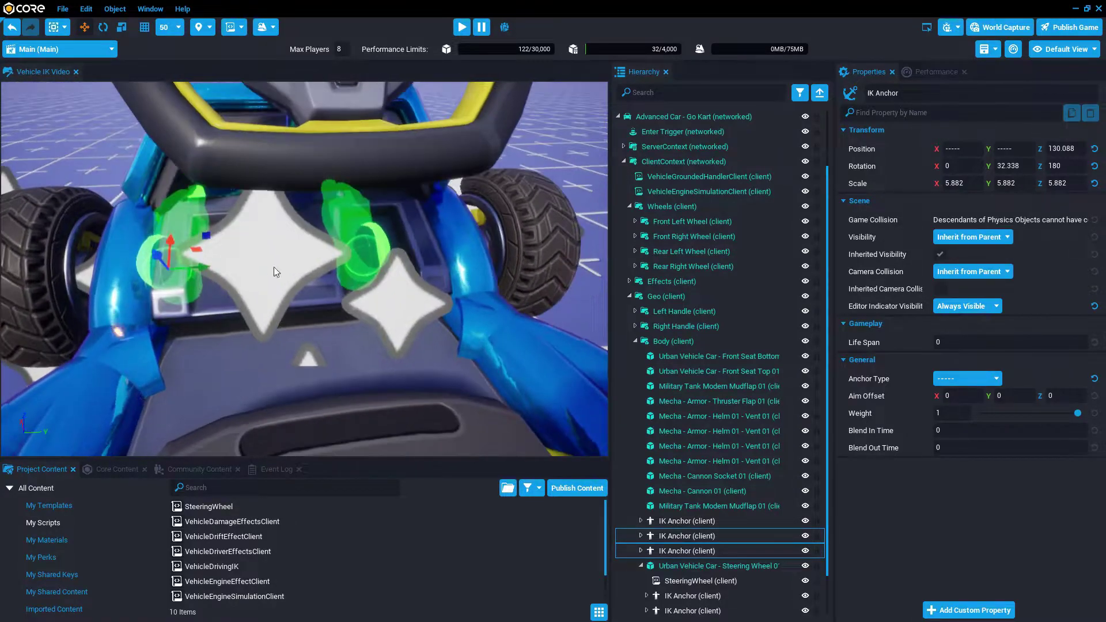
# - Shift both foot anchors sideways and lower them to about Z 119.795 against the kart's pedals
pyautogui.moveTo(205, 266); pyautogui.dragTo(239, 266)
pyautogui.keyDown('alt'); pyautogui.moveTo(350, 343); pyautogui.dragTo(329, 379); pyautogui.keyUp('alt')
pyautogui.moveTo(272, 199); pyautogui.dragTo(272, 219)
pyautogui.keyDown('alt'); pyautogui.moveTo(265, 317); pyautogui.dragTo(329, 346); pyautogui.keyUp('alt')
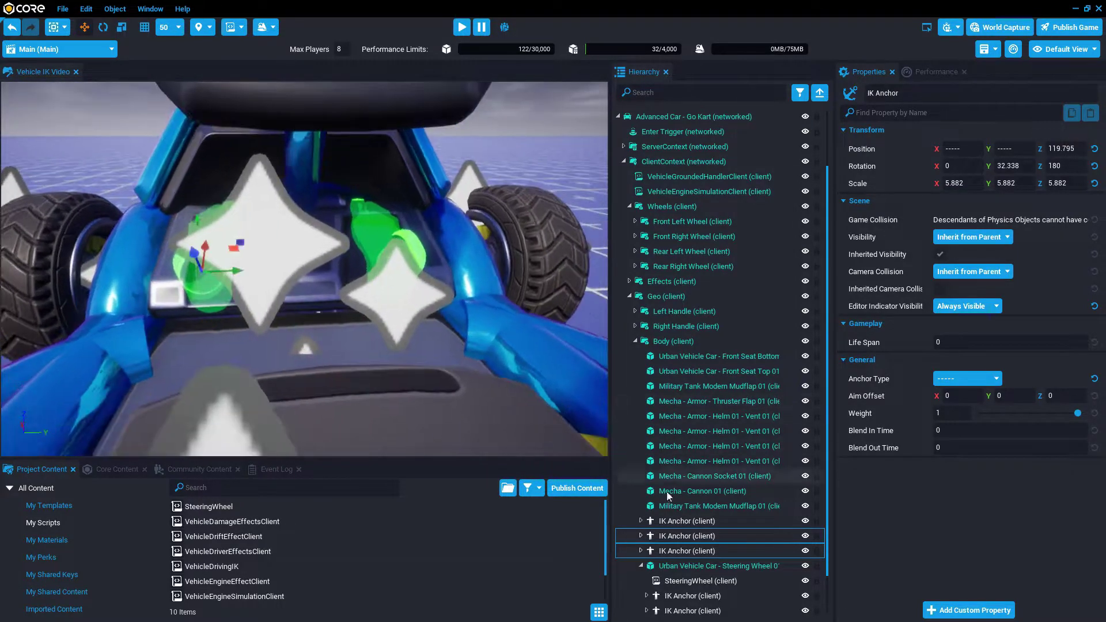
# - Fine-tune the sideways placement of the foot anchors, moving the right foot anchor to about Y -122.674
pyautogui.click(703, 536)
pyautogui.keyDown('alt'); pyautogui.moveTo(265, 328); pyautogui.dragTo(296, 324); pyautogui.keyUp('alt')
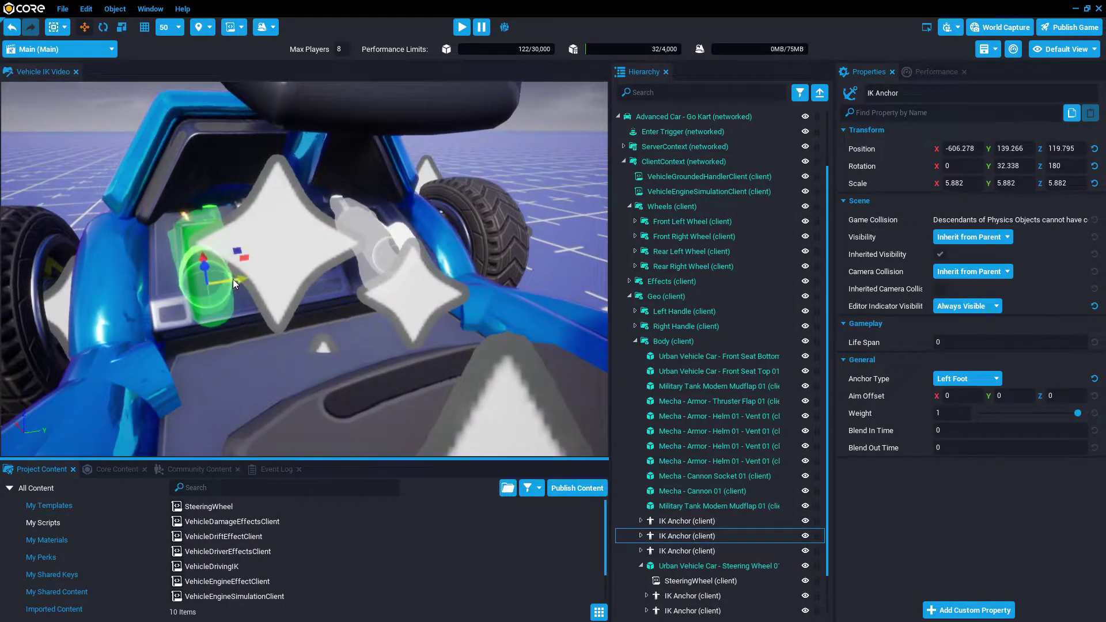
pyautogui.click(700, 552)
pyautogui.keyDown('alt'); pyautogui.moveTo(441, 389); pyautogui.dragTo(402, 388); pyautogui.keyUp('alt')
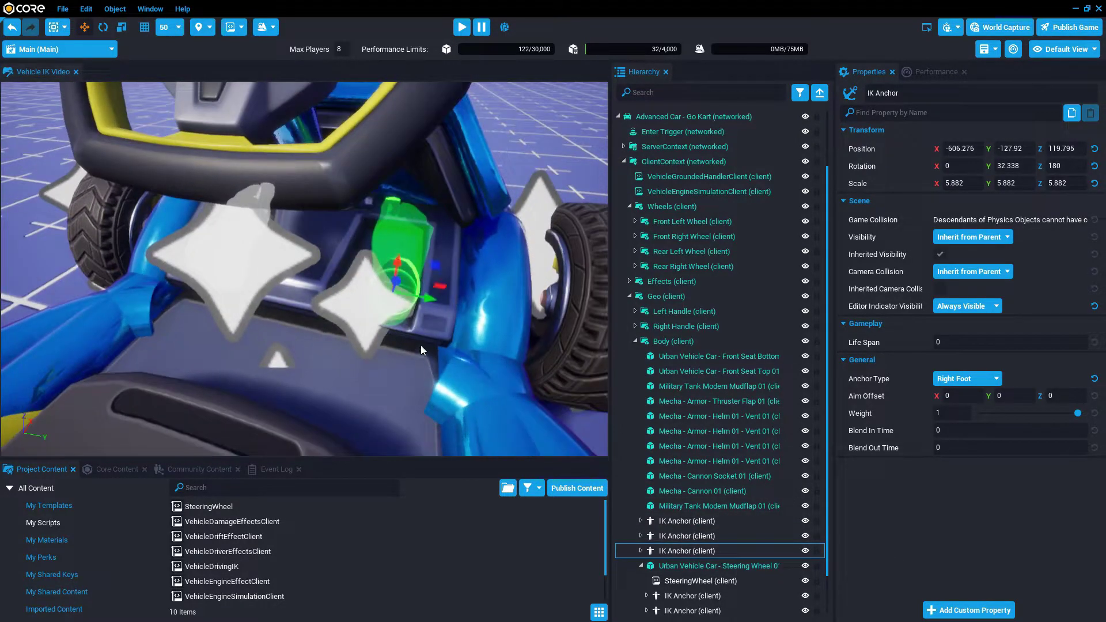
pyautogui.moveTo(430, 297); pyautogui.dragTo(424, 297)
pyautogui.keyDown('alt'); pyautogui.moveTo(364, 396); pyautogui.dragTo(411, 404); pyautogui.keyUp('alt')
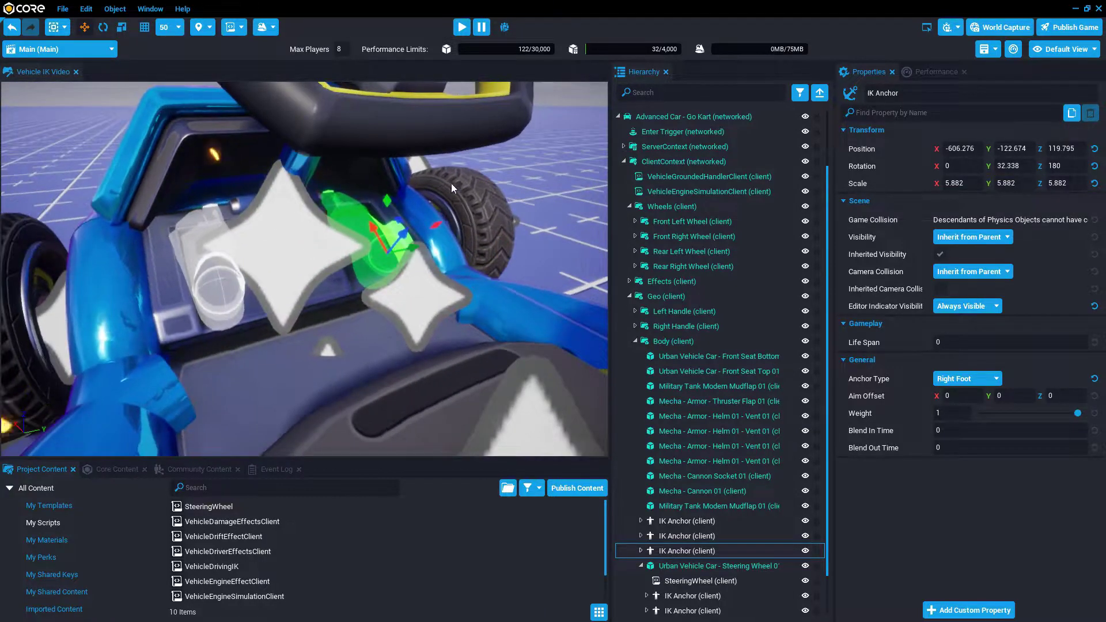
# - Drive the go kart in a game preview to examine the driver's foot and leg placement, and end the preview
pyautogui.click(464, 27)
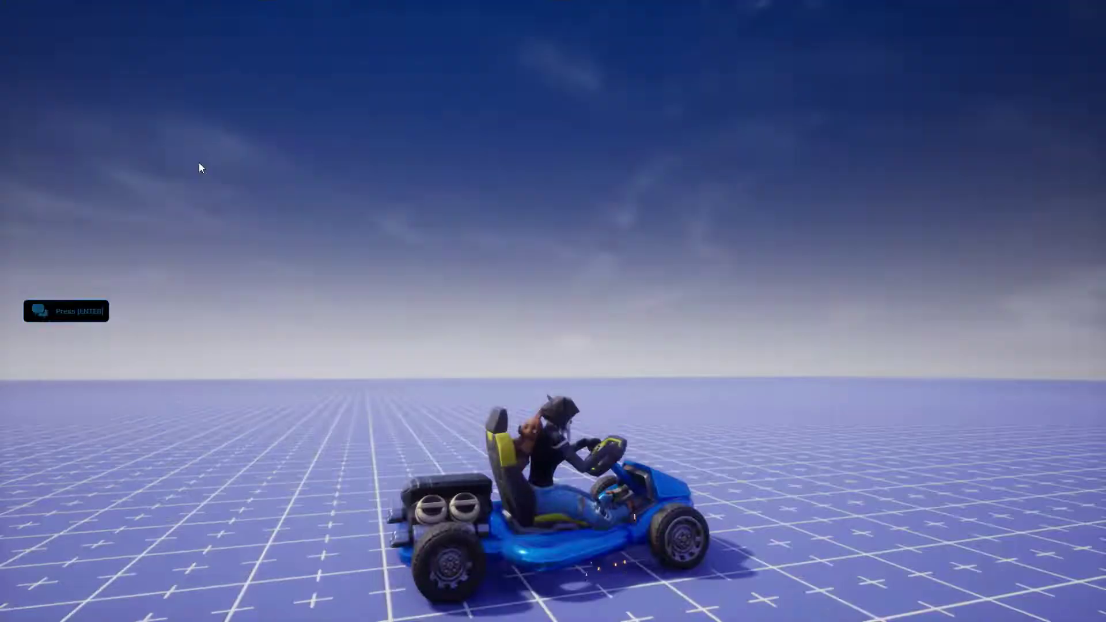
pyautogui.click(403, 332)
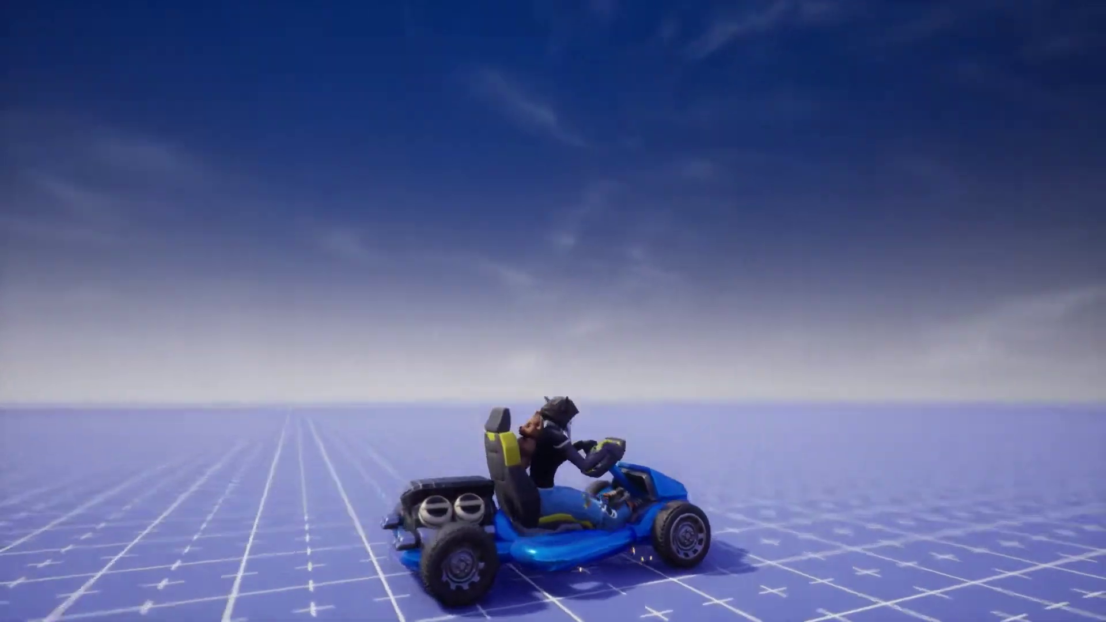
pyautogui.press('Escape')
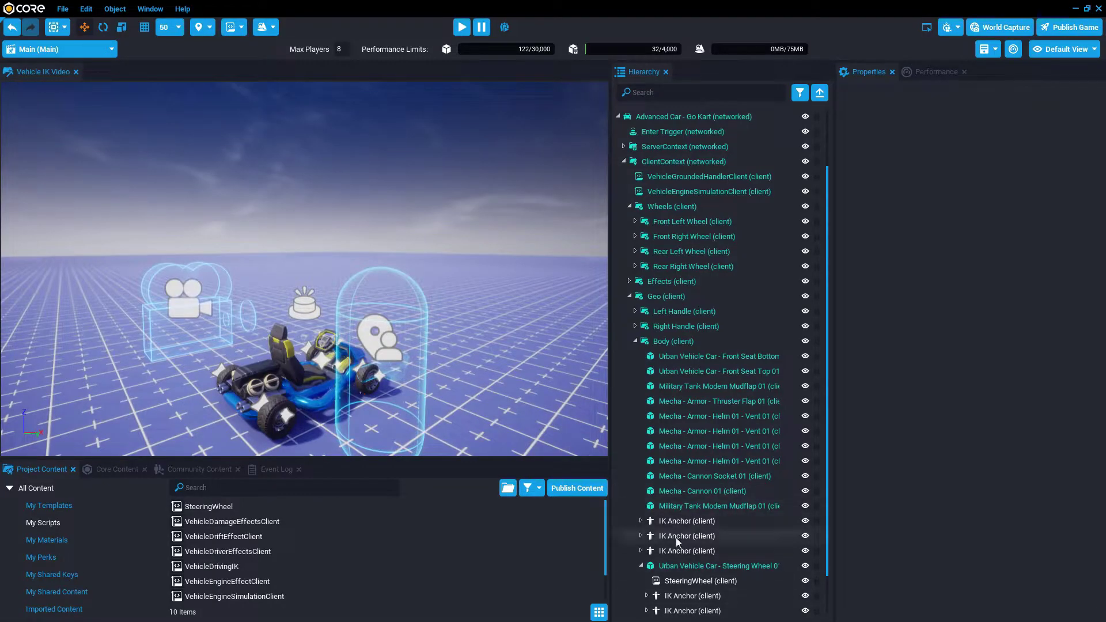
# - Try an Aim Offset of about -2.323 on X for both foot anchors and undo the change
pyautogui.click(677, 537)
pyautogui.keyDown('shift'); pyautogui.click(683, 549); pyautogui.keyUp('shift')
pyautogui.press('f')
pyautogui.keyDown('alt'); pyautogui.moveTo(295, 335); pyautogui.dragTo(438, 322); pyautogui.keyUp('alt')
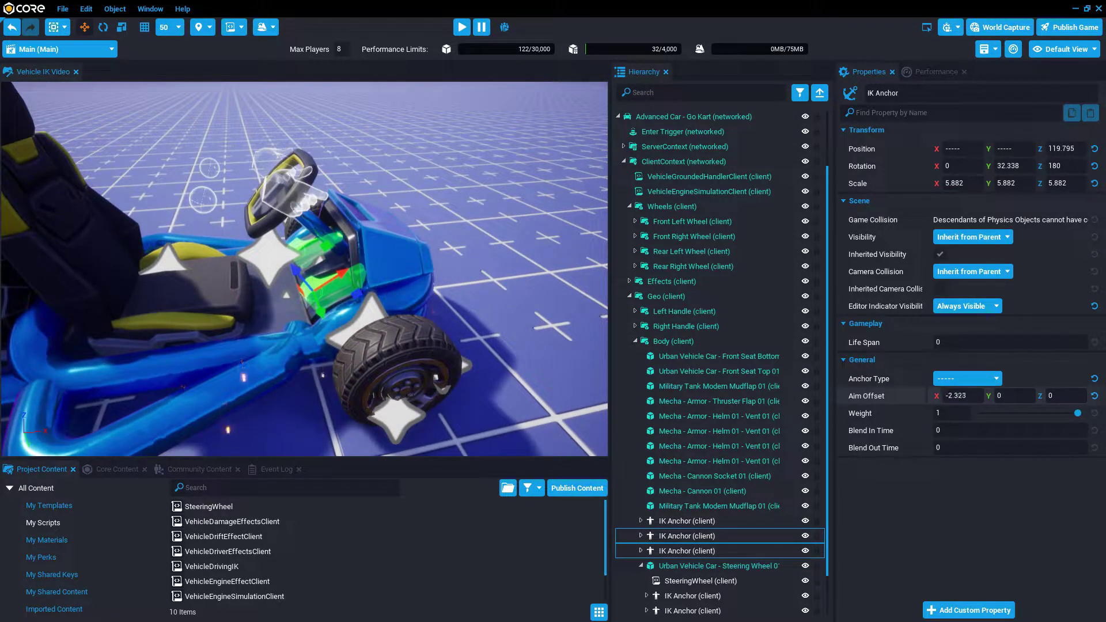
pyautogui.hotkey('ctrl', 'z')
# - Set the left foot anchor's Aim Offset to about 19.936 on Z
pyautogui.click(655, 542)
pyautogui.keyDown('alt'); pyautogui.moveTo(259, 314); pyautogui.dragTo(465, 330); pyautogui.keyUp('alt')
pyautogui.click(953, 398)
pyautogui.keyDown('alt'); pyautogui.moveTo(403, 321); pyautogui.dragTo(346, 356); pyautogui.keyUp('alt')
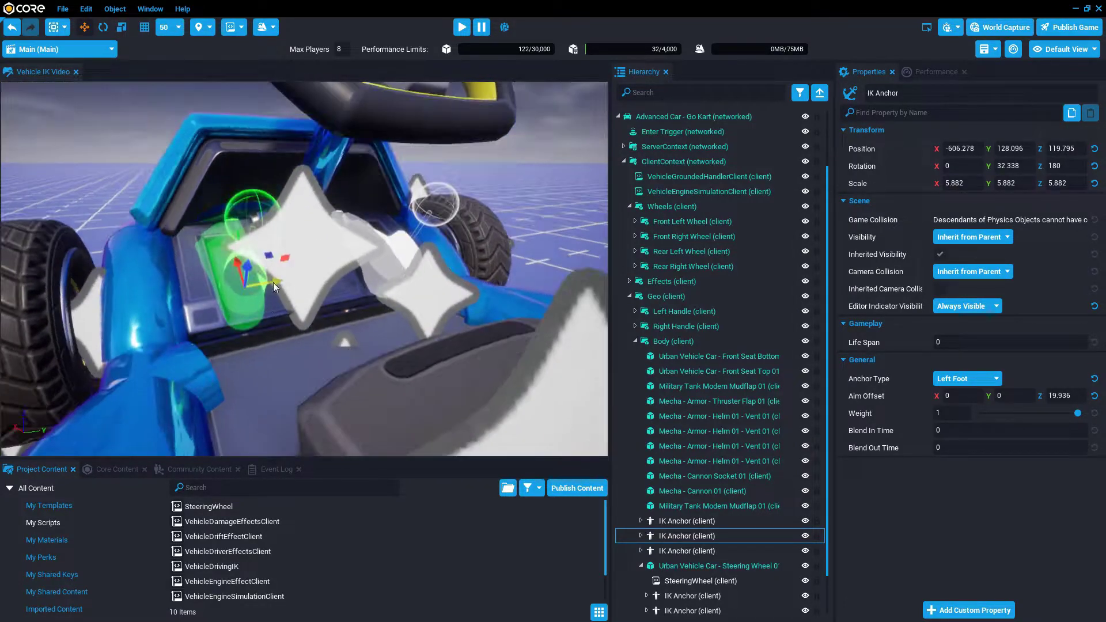
# - Spread the knees by setting the Aim Offset Y to about -9.078 on the left foot anchor and 9.055 on the right foot anchor
pyautogui.keyDown('alt'); pyautogui.moveTo(313, 304); pyautogui.dragTo(261, 231); pyautogui.keyUp('alt')
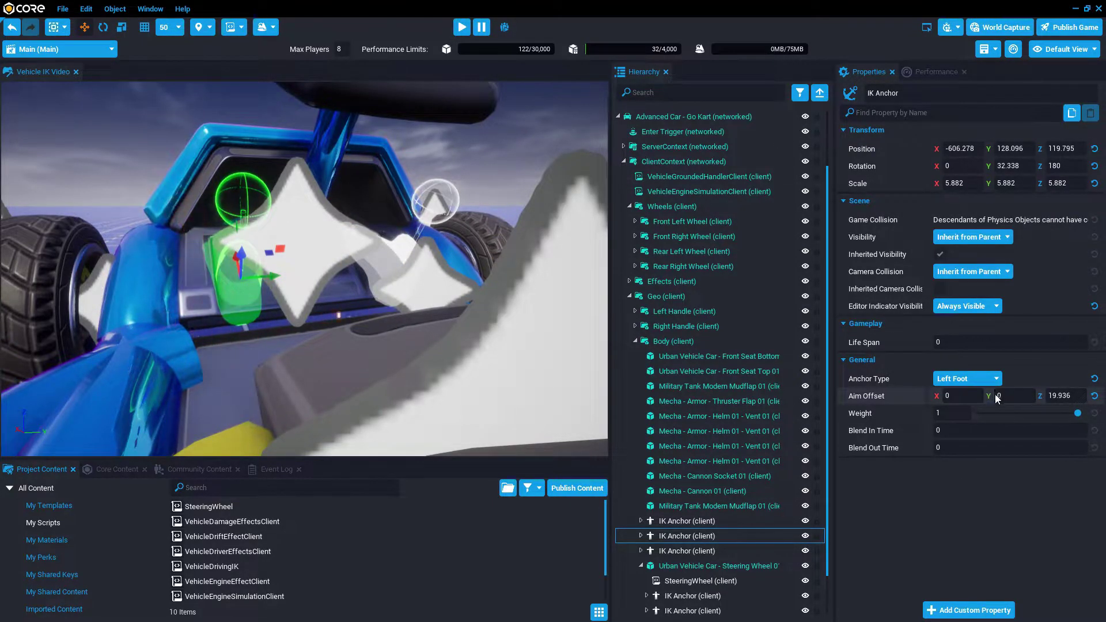
pyautogui.moveTo(1014, 396); pyautogui.dragTo(992, 396)
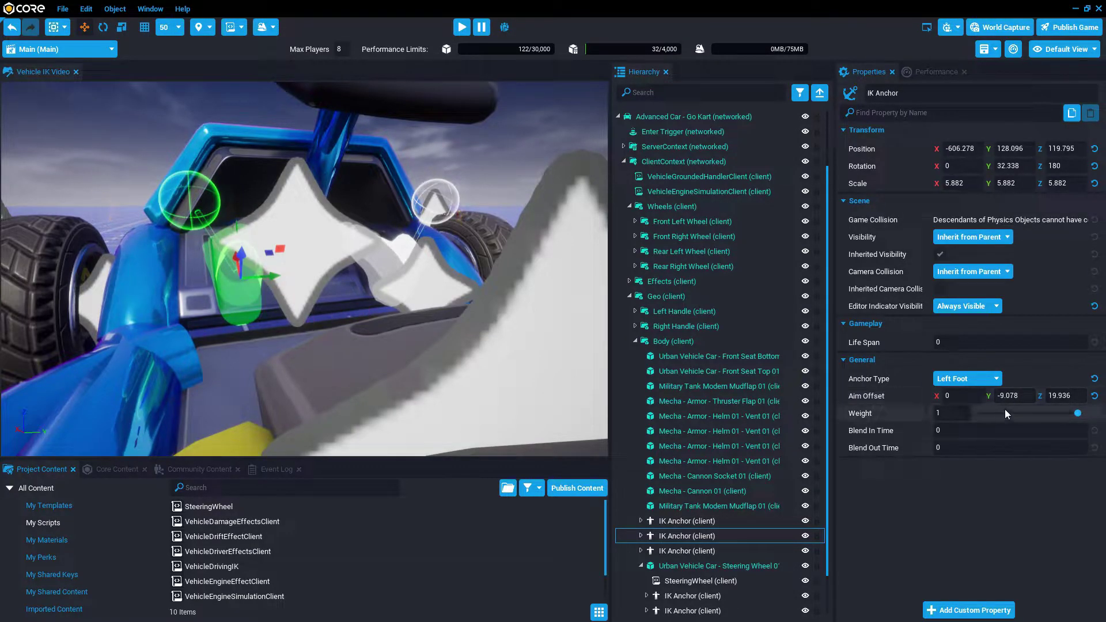
pyautogui.click(689, 550)
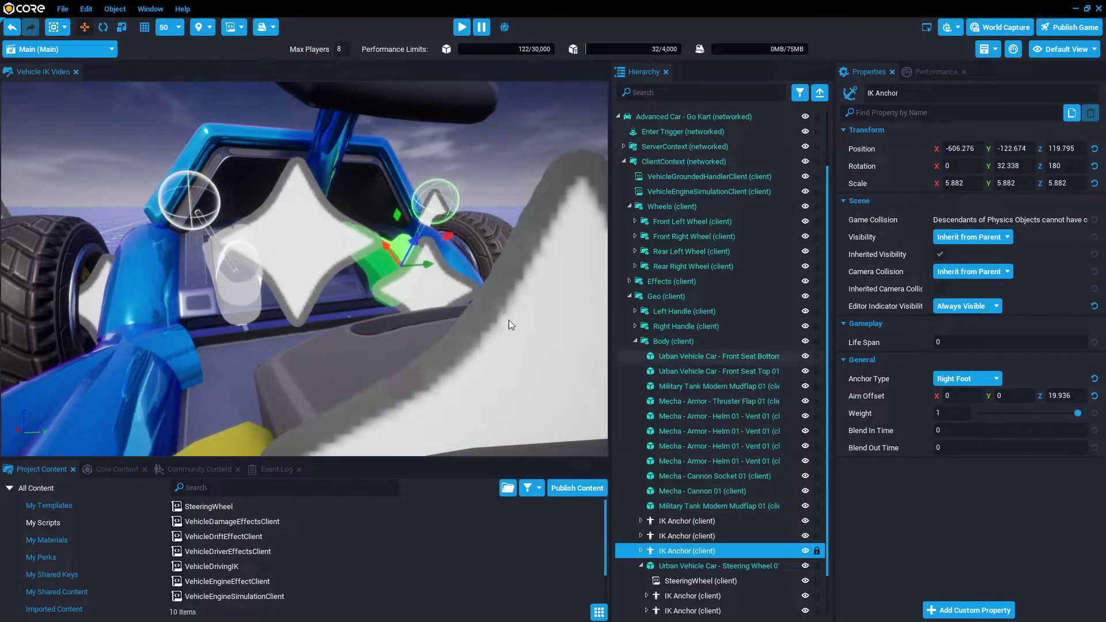
pyautogui.moveTo(1000, 399); pyautogui.dragTo(1029, 399)
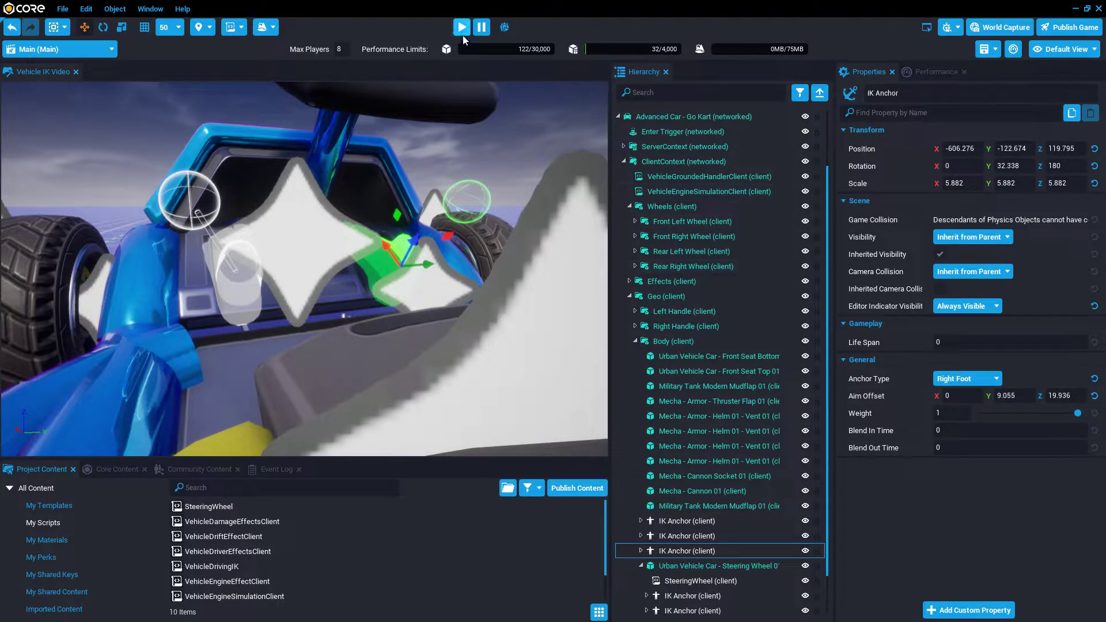
# - Run a full-screen game preview of the go kart to examine the driver's leg pose, and end the preview
pyautogui.click(462, 33)
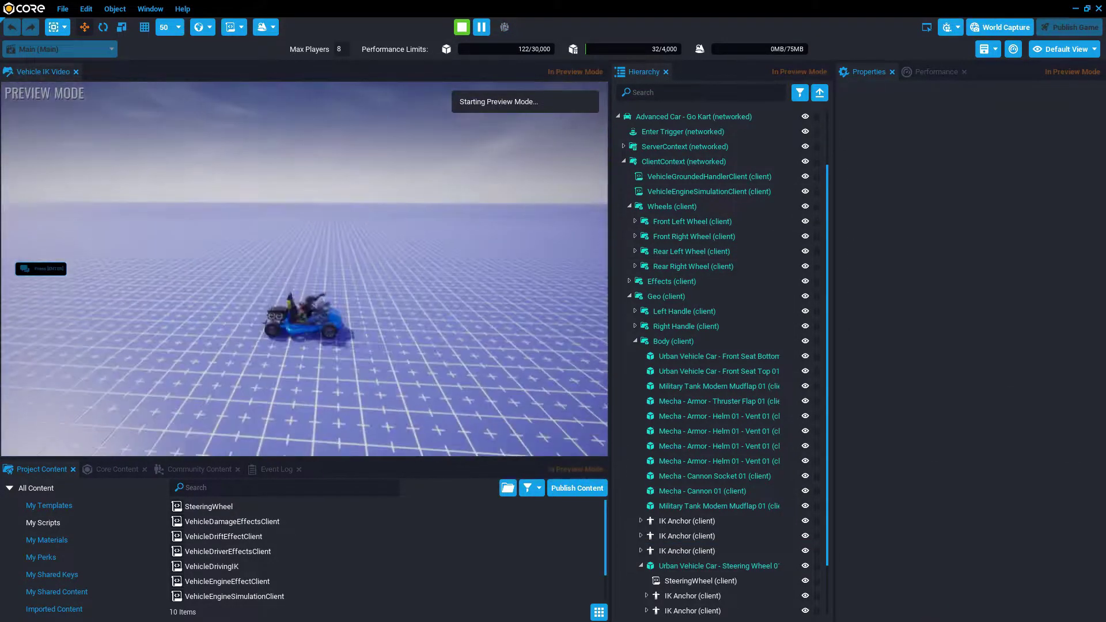
pyautogui.press('F11')
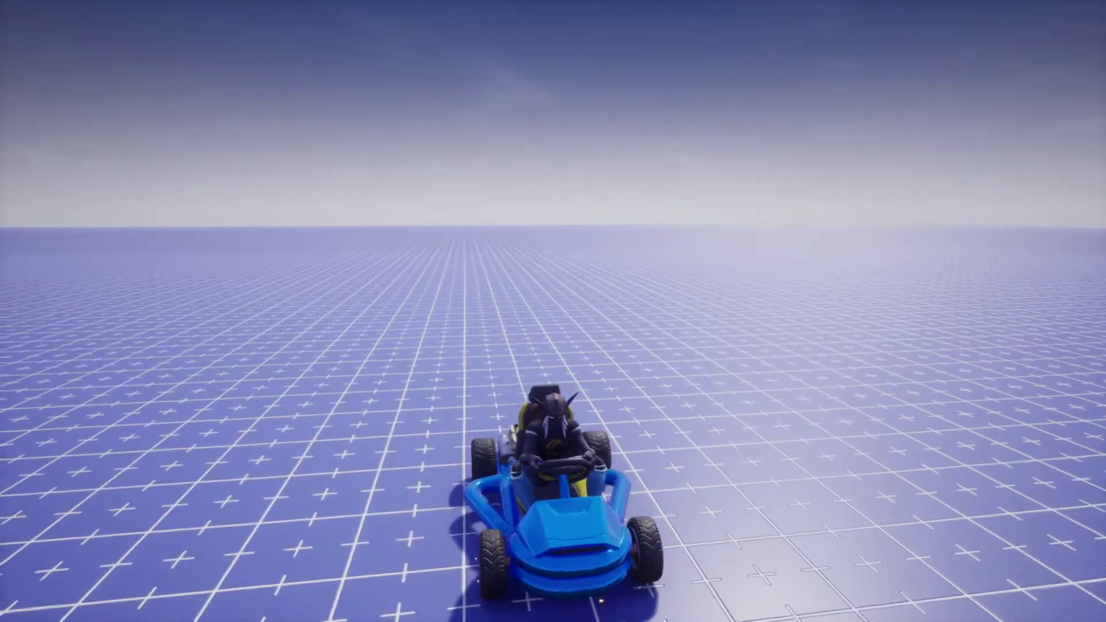
pyautogui.press('Escape')
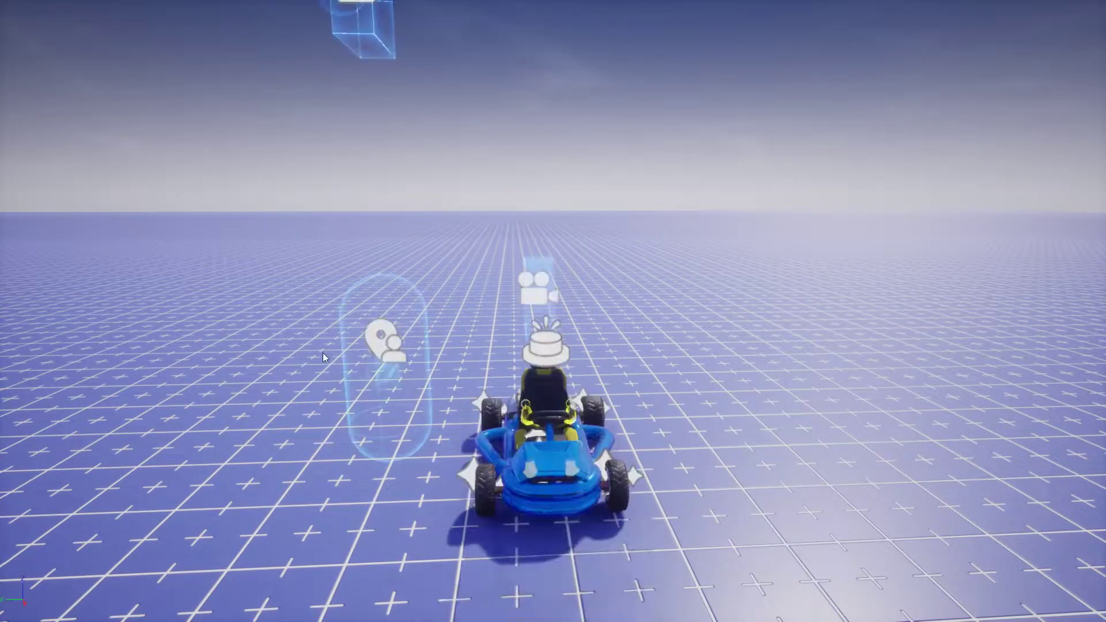
# - Set the right foot anchor's Aim Offset Y to 11 and open the left foot anchor's Aim Offset Y for editing
pyautogui.scroll(-2, 698, 572)
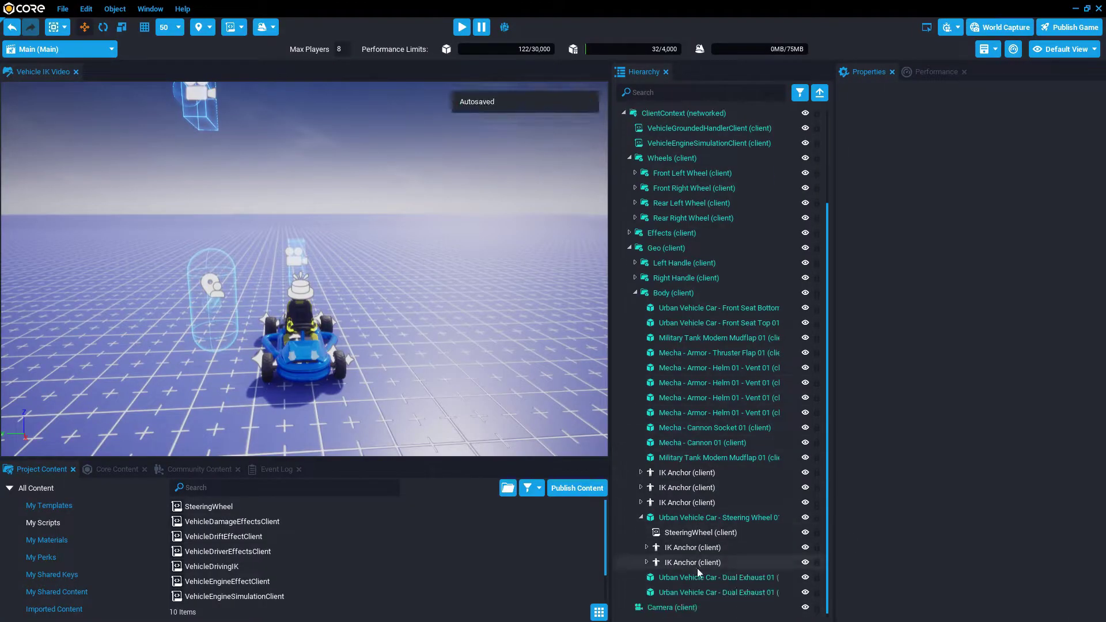
pyautogui.click(685, 504)
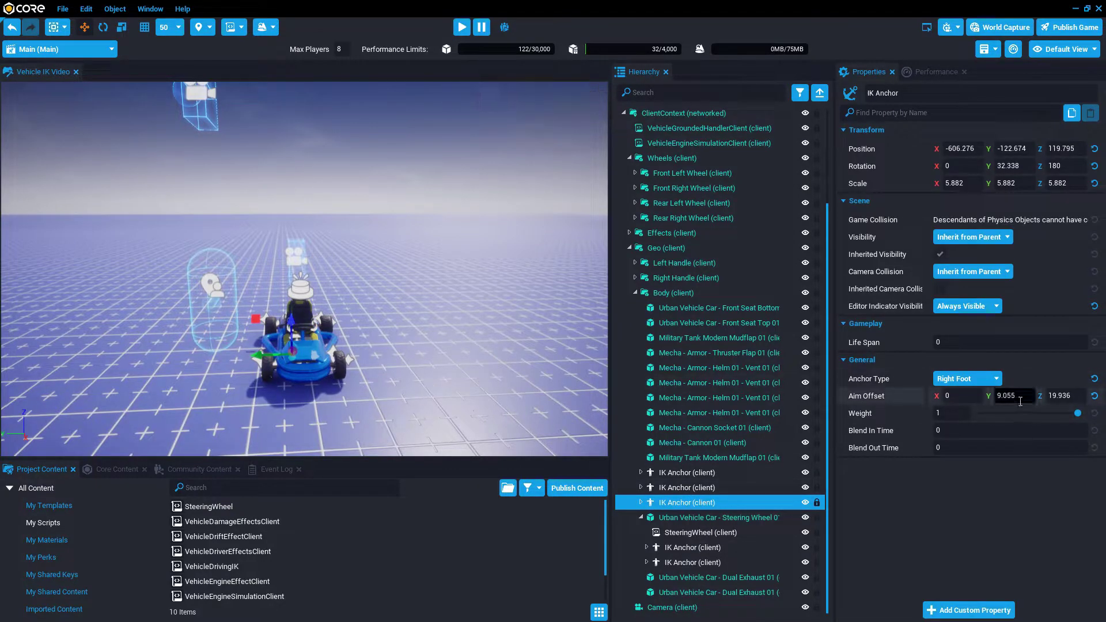
pyautogui.click(1003, 396)
pyautogui.write('11')
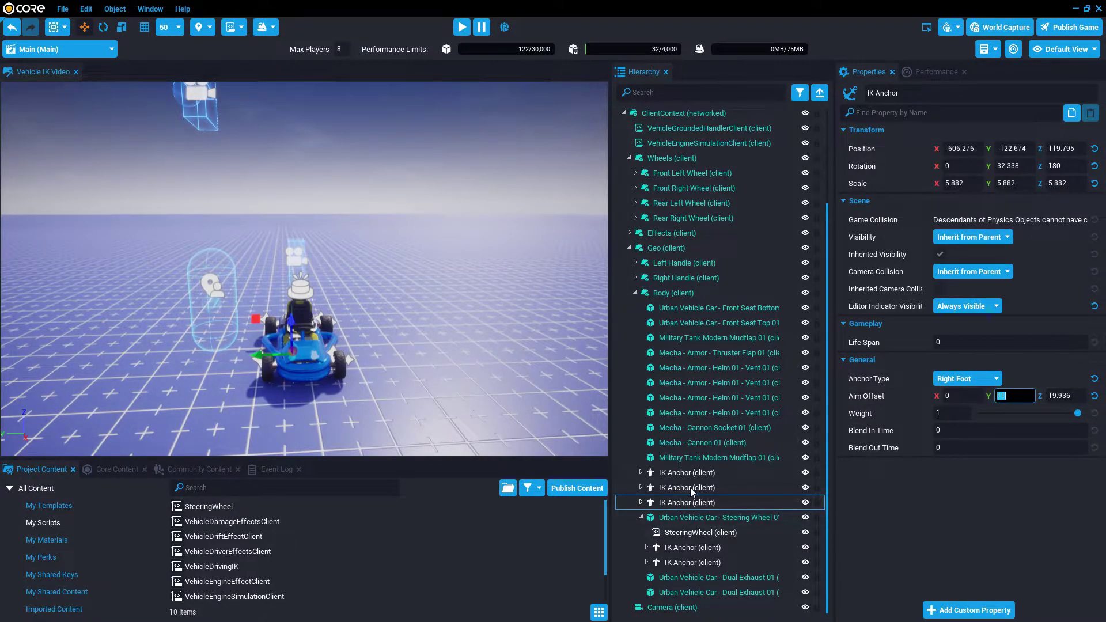
pyautogui.click(691, 492)
pyautogui.doubleClick(1006, 398)
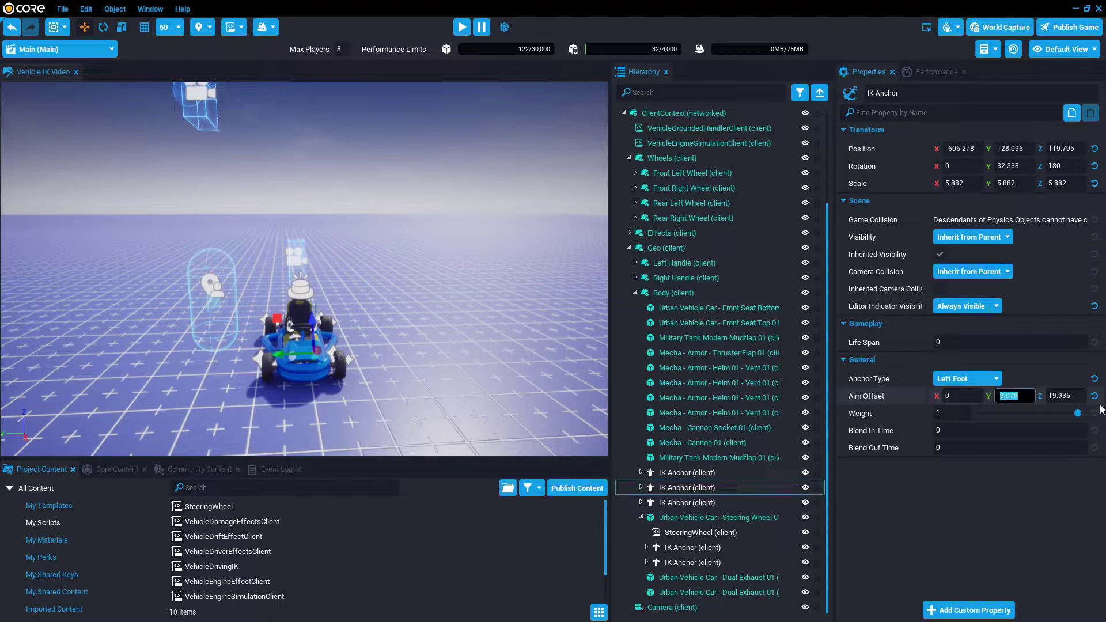
# - Start a game preview, enter the go kart and drive it forward to examine the driver's knees and feet
pyautogui.click(461, 27)
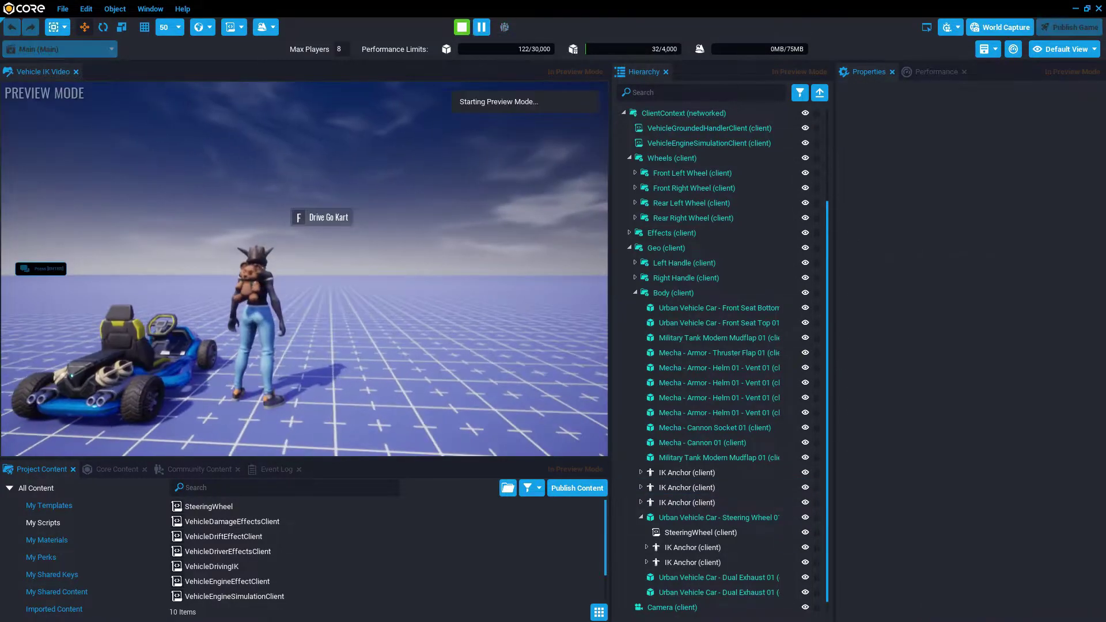
pyautogui.press('f')
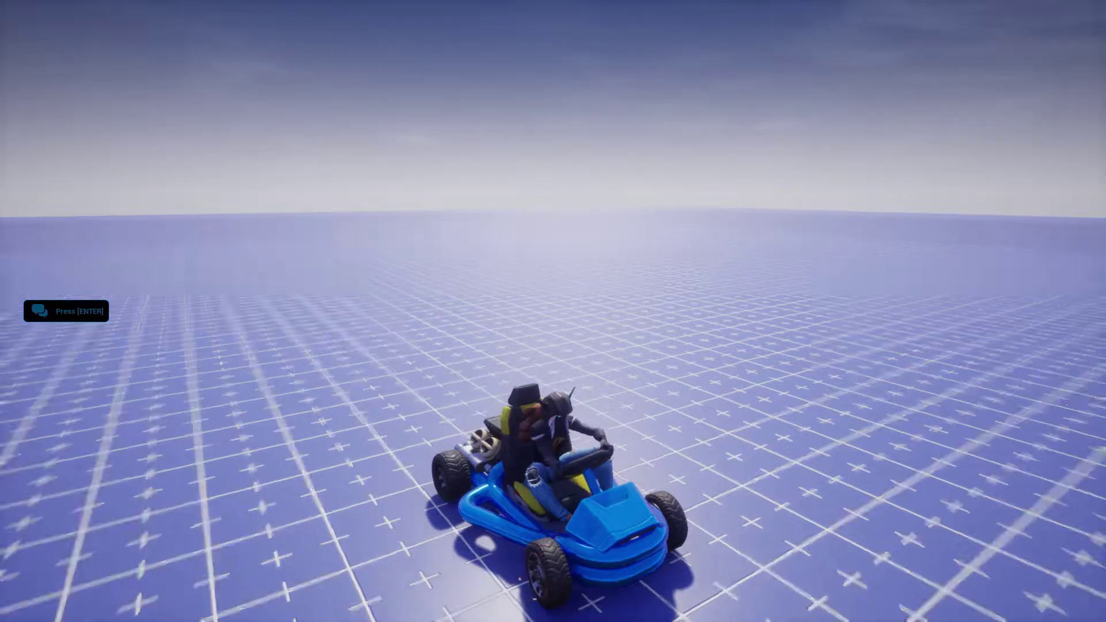
pyautogui.press('w')
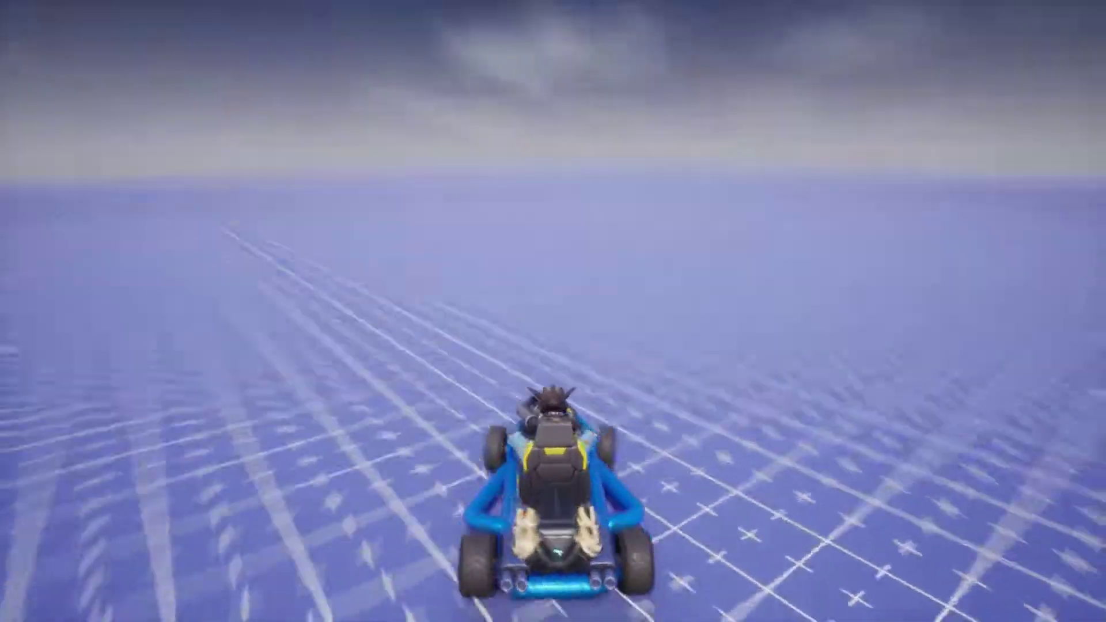